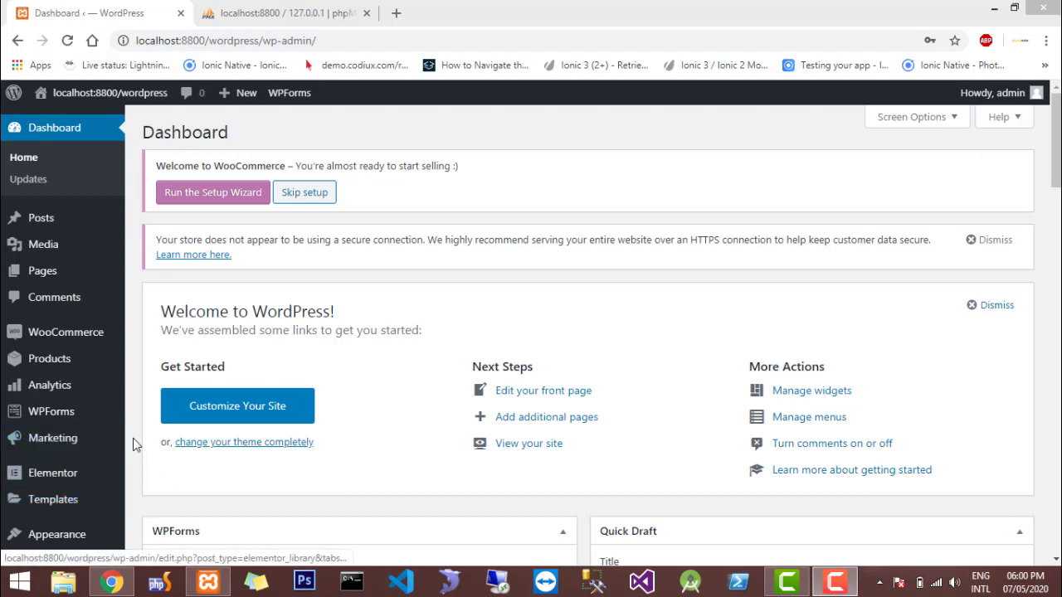
Open the WordPress page for adding new plugins
mouse_move(117, 385)
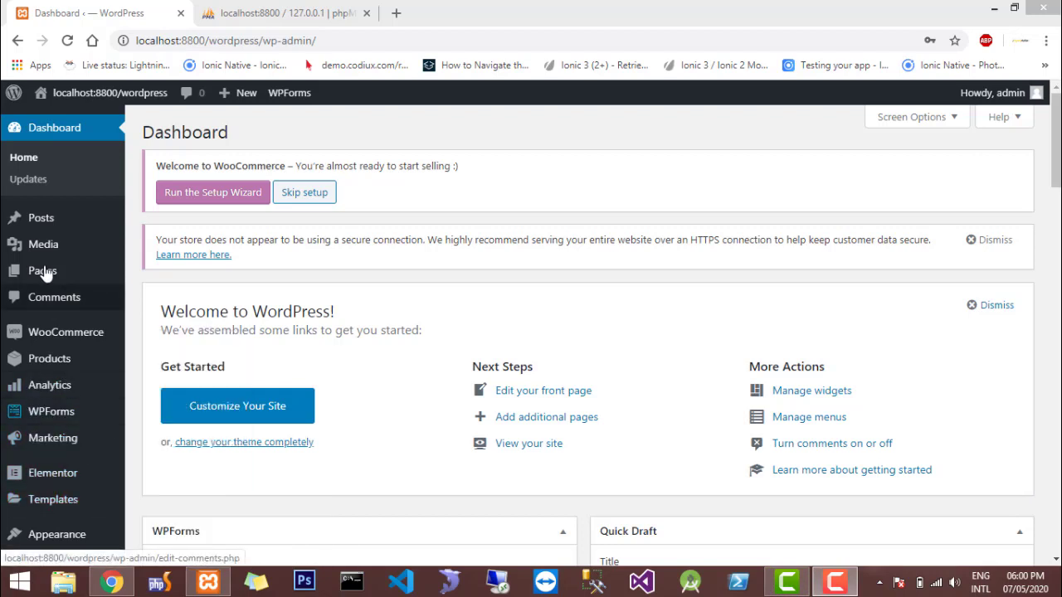
mouse_move(46, 274)
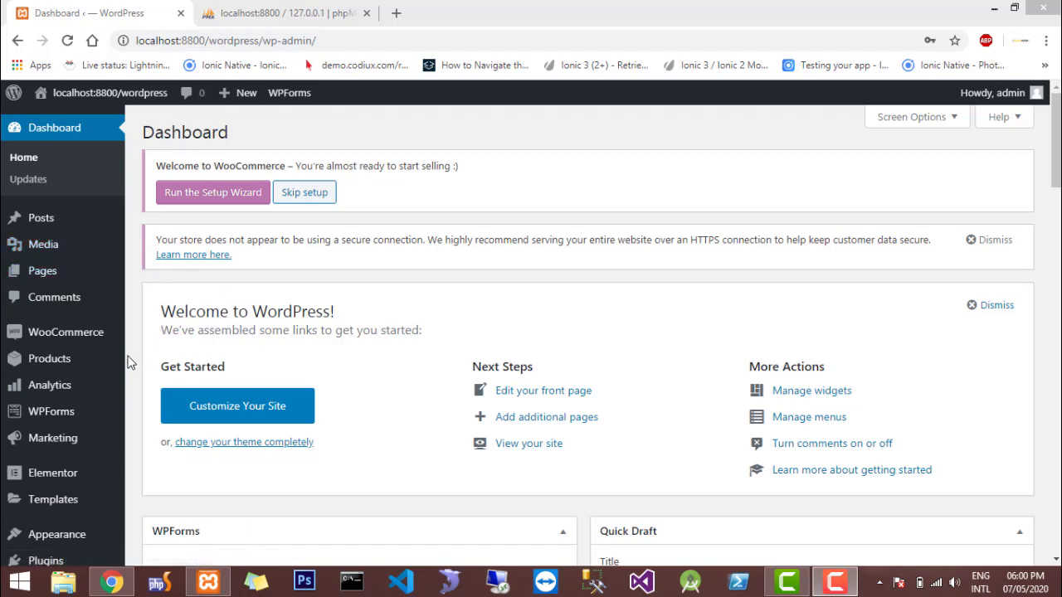
scroll(129, 360, down, 2)
mouse_move(62, 439)
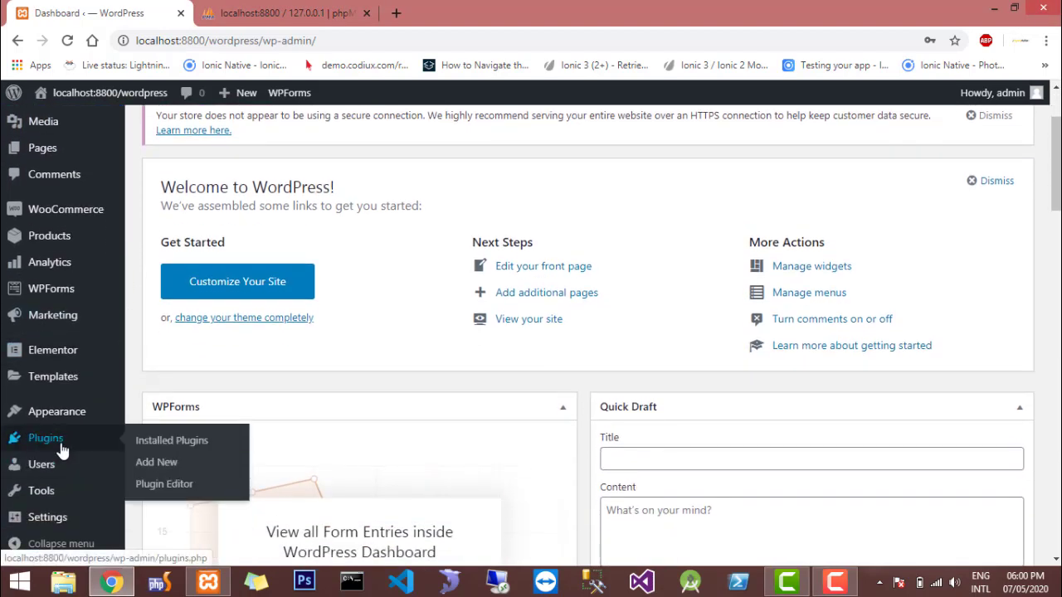
click(158, 463)
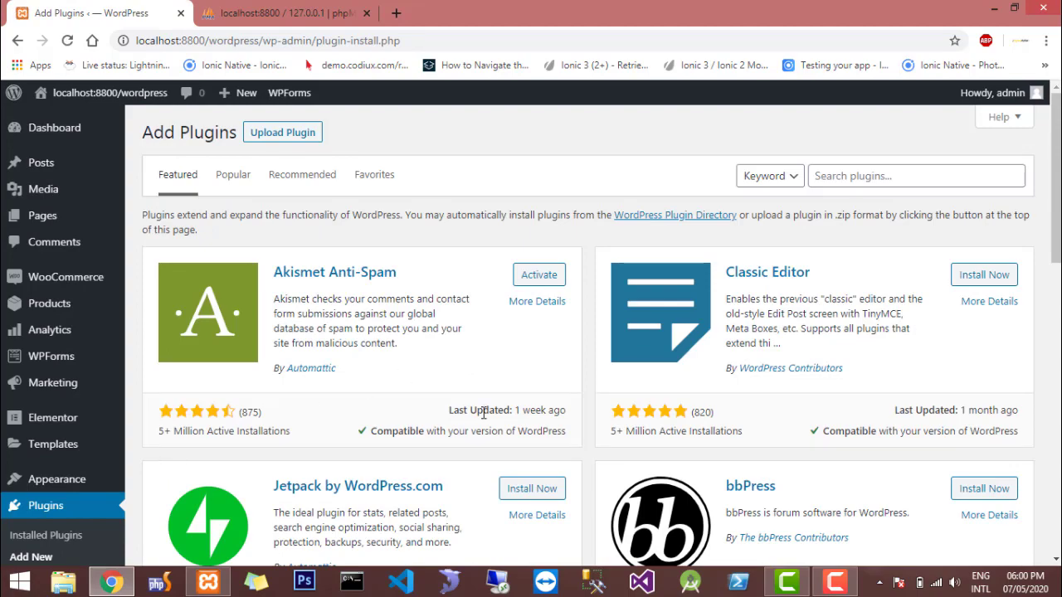
Search the plugin directory for "contact form"
scroll(484, 412, down, 4)
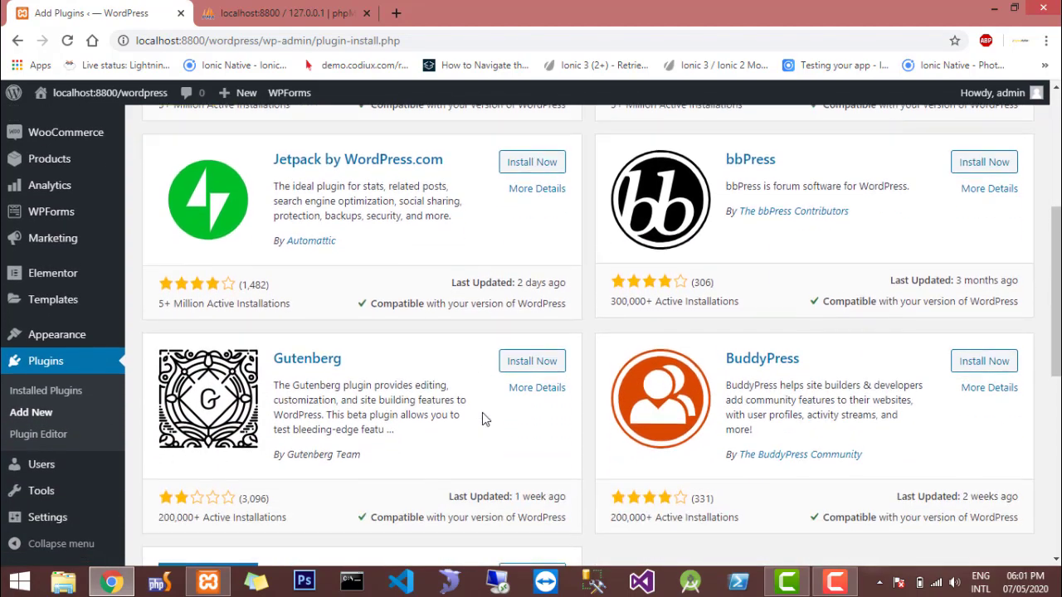
scroll(482, 412, up, 4)
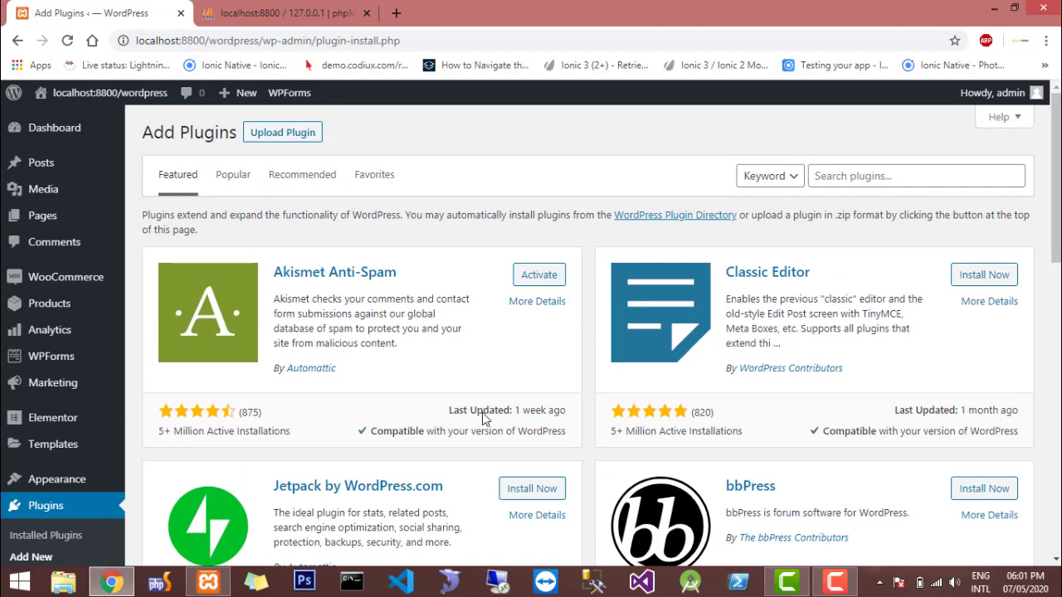
click(842, 181)
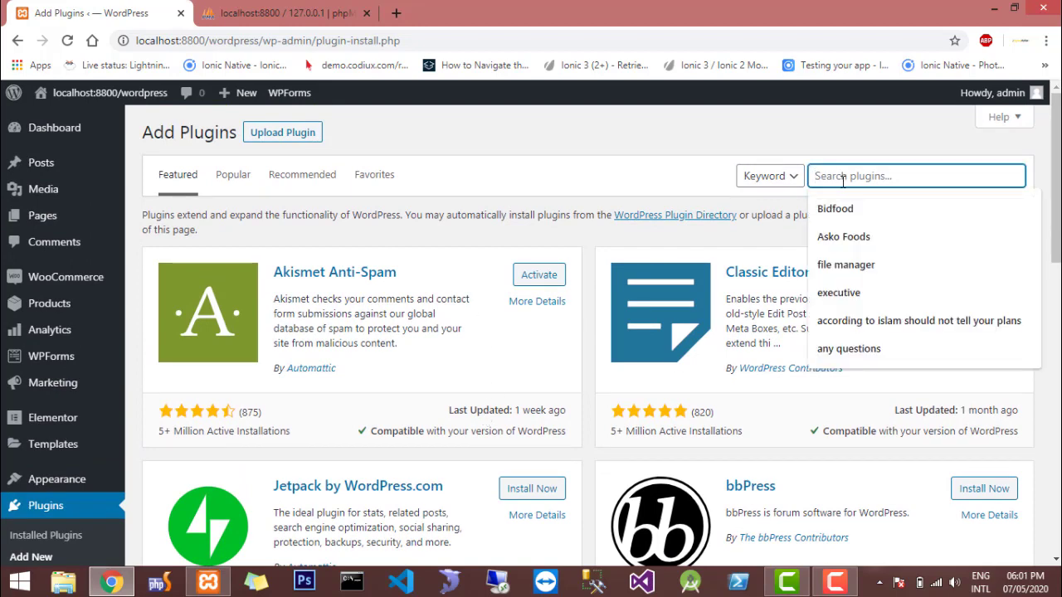
text(contact)
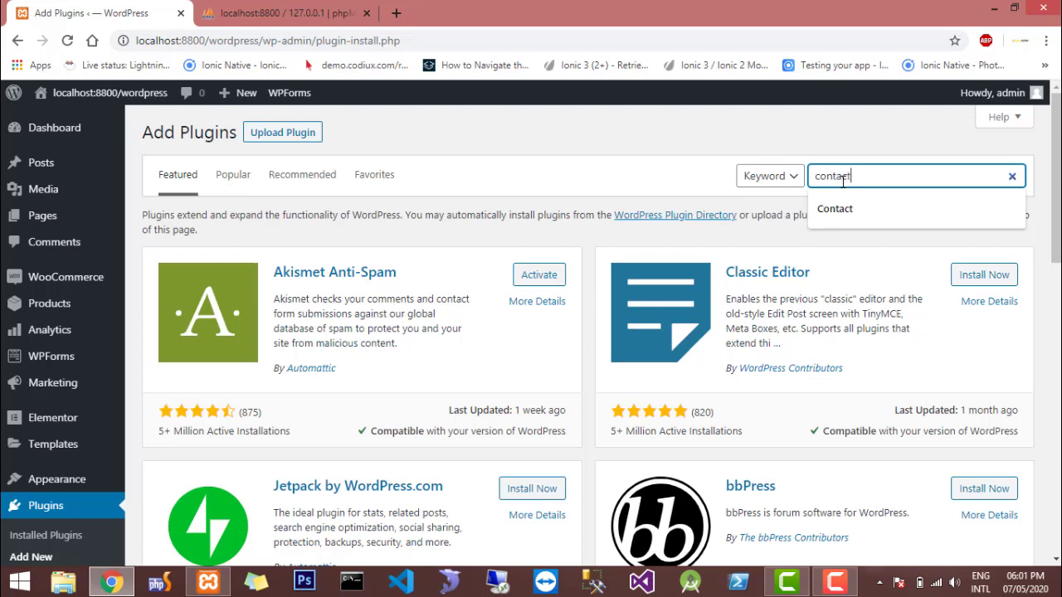
text( form)
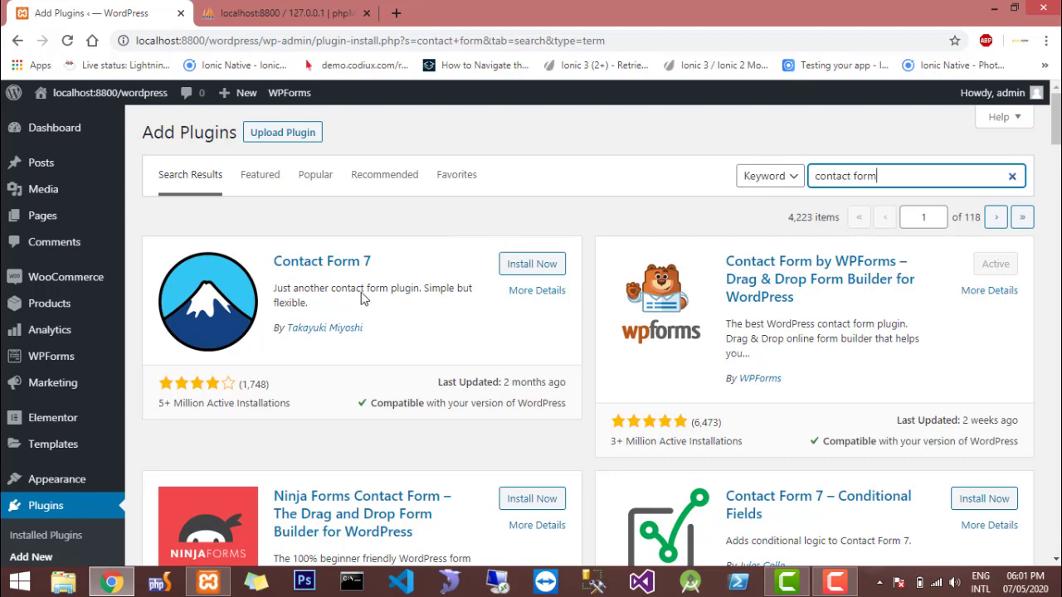
Install and activate the Contact Form 7 plugin
click(531, 266)
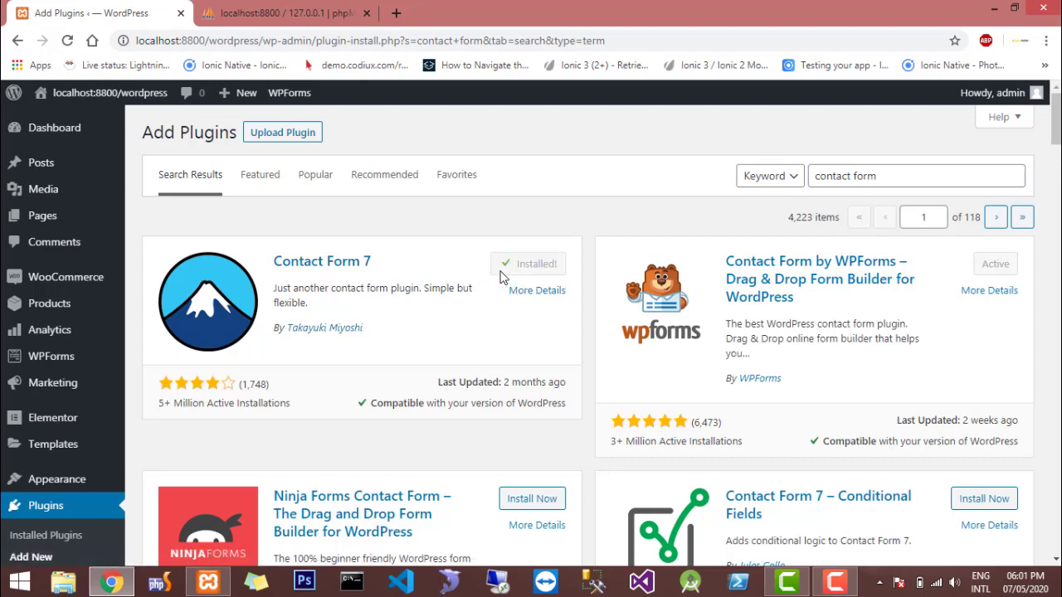
click(526, 278)
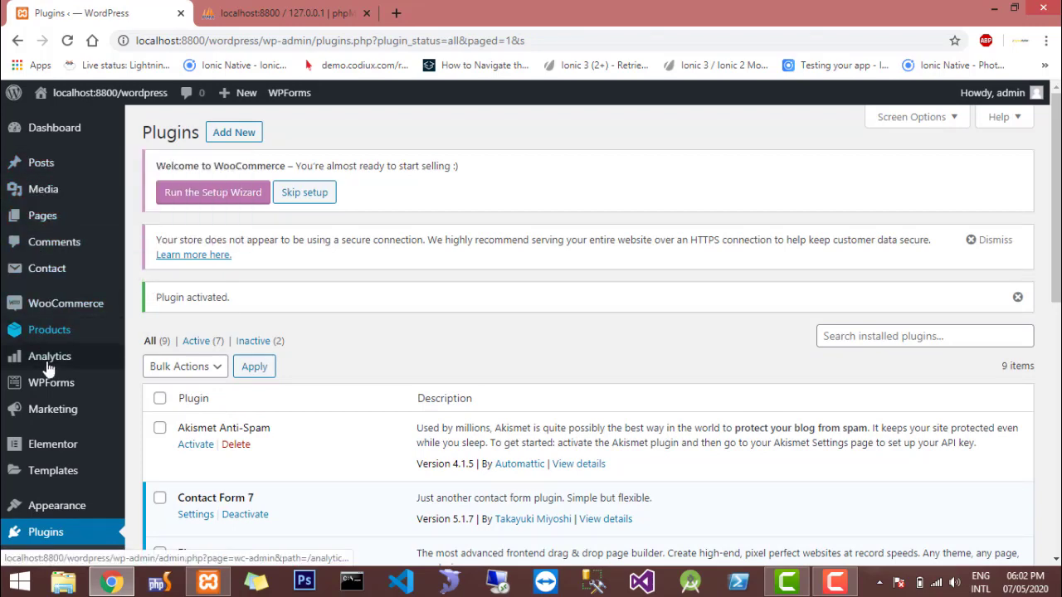
Open "Contact form 1" from the Contact Form 7 list of forms for editing
scroll(47, 369, down, 1)
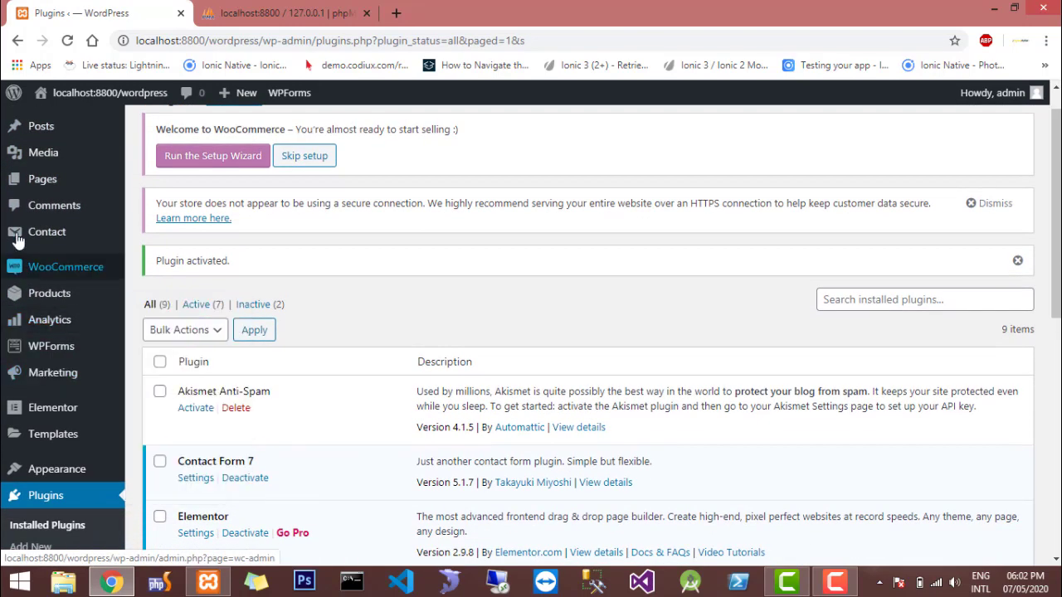
mouse_move(16, 239)
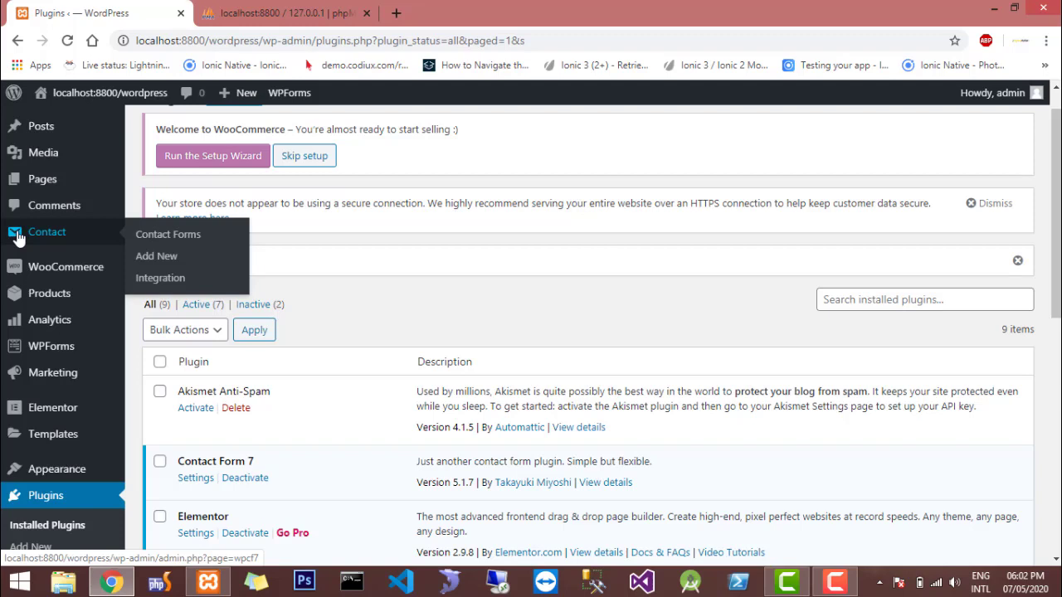
click(169, 240)
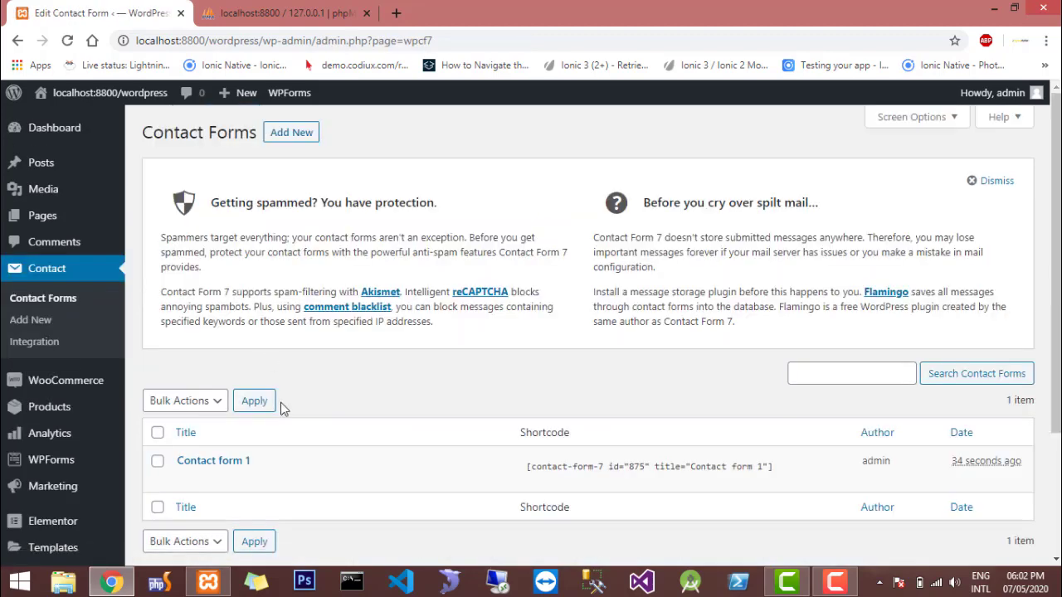
scroll(282, 408, down, 3)
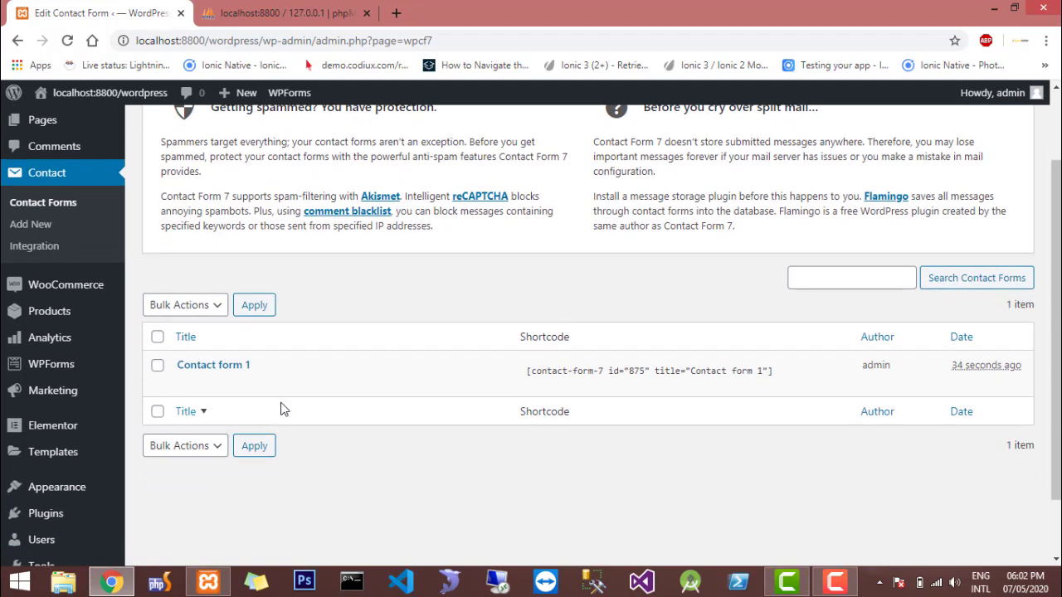
mouse_move(184, 384)
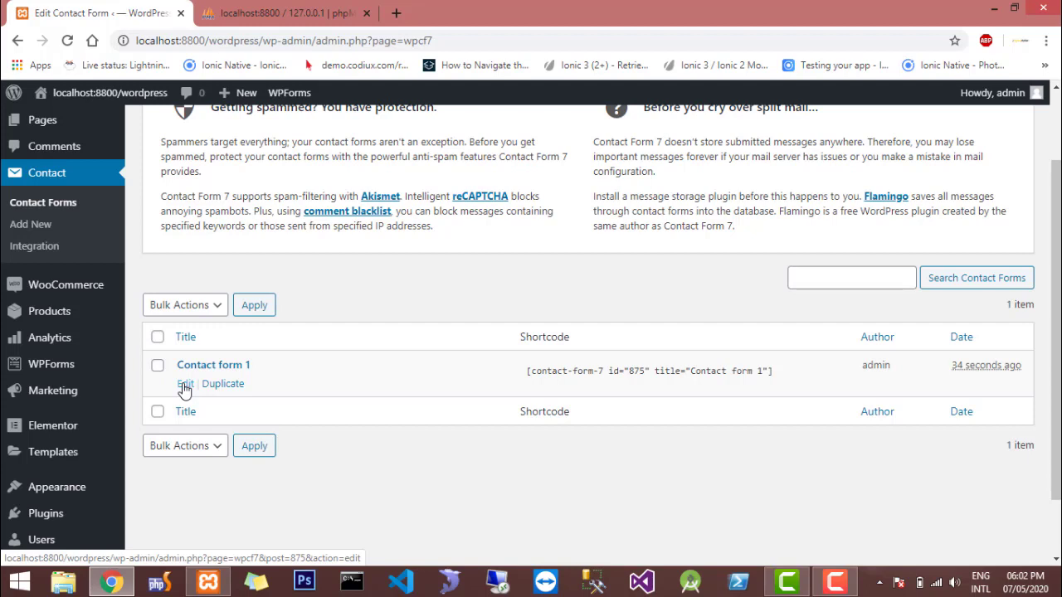
click(184, 385)
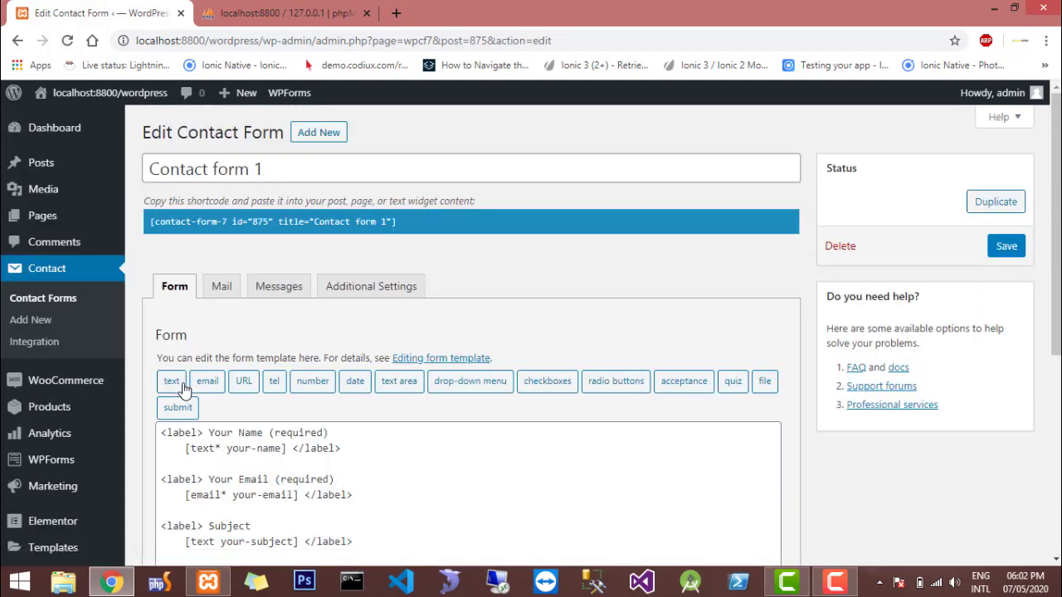
Look over the form template of Contact form 1 and copy the form's shortcode
scroll(546, 385, down, 3)
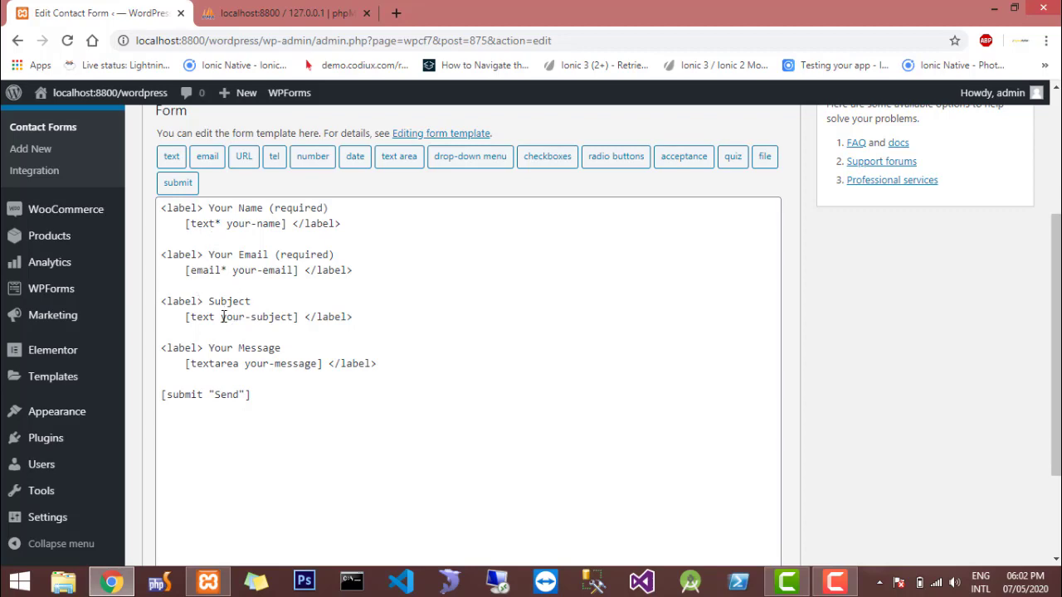
scroll(418, 378, up, 2)
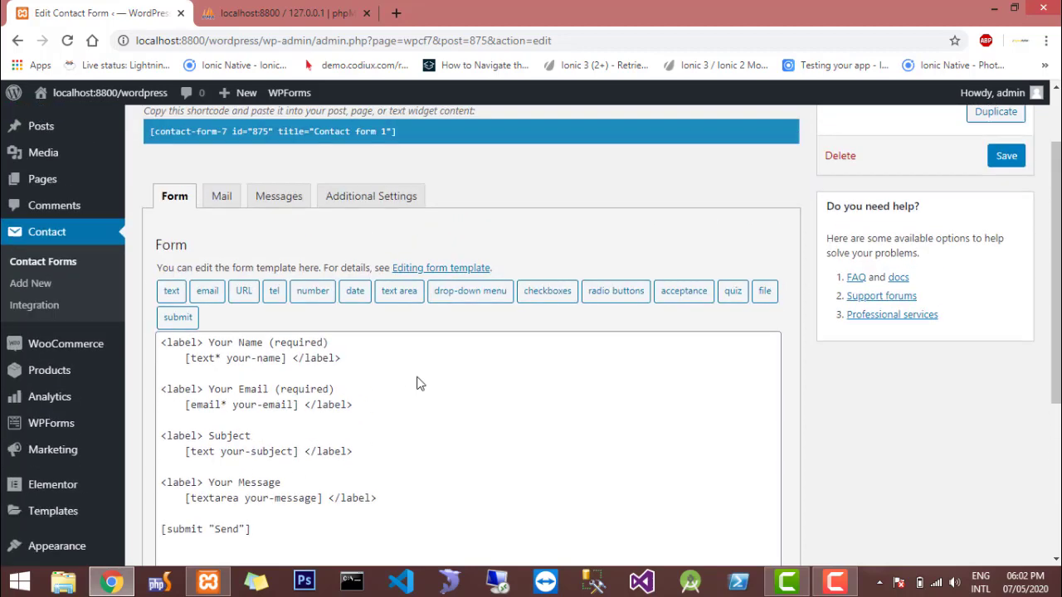
scroll(417, 383, up, 1)
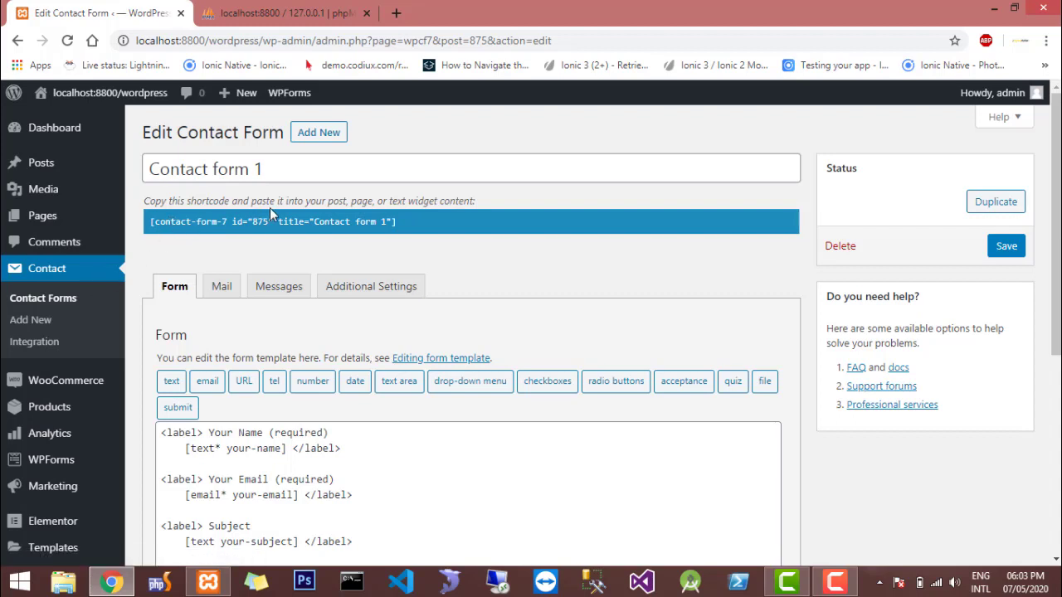
click(174, 218)
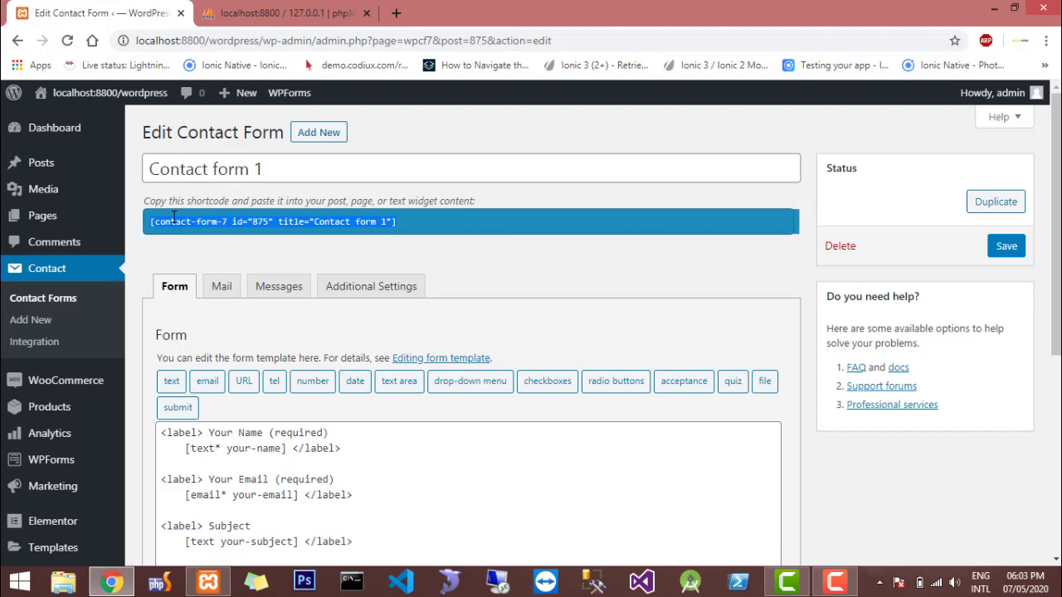
right_click(174, 217)
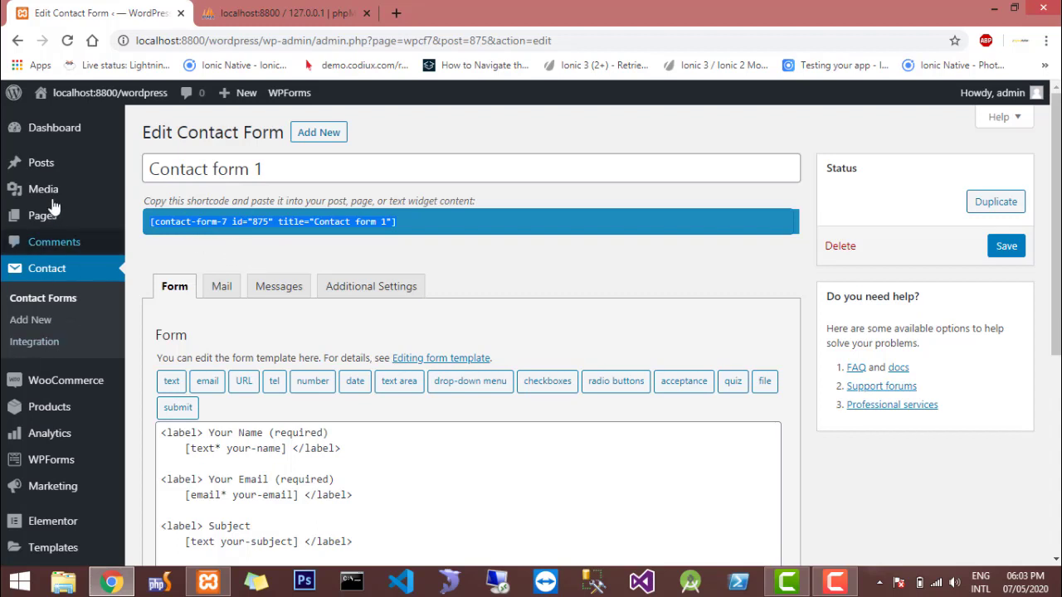
Examine the mail settings of Contact form 1, including the recipient address, and its response and validation messages
mouse_move(25, 220)
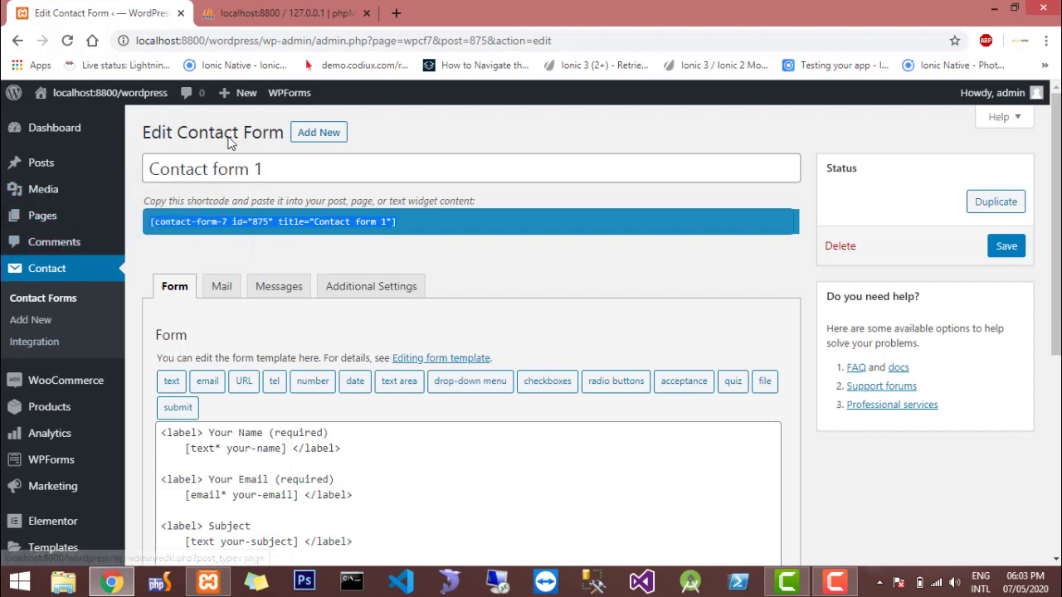
scroll(285, 299, down, 1)
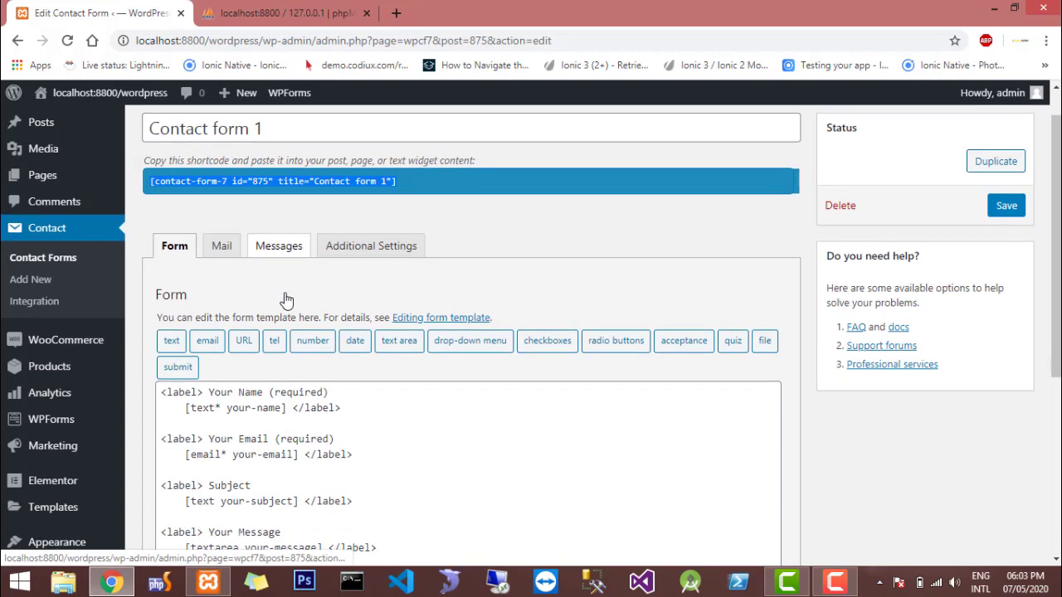
click(222, 248)
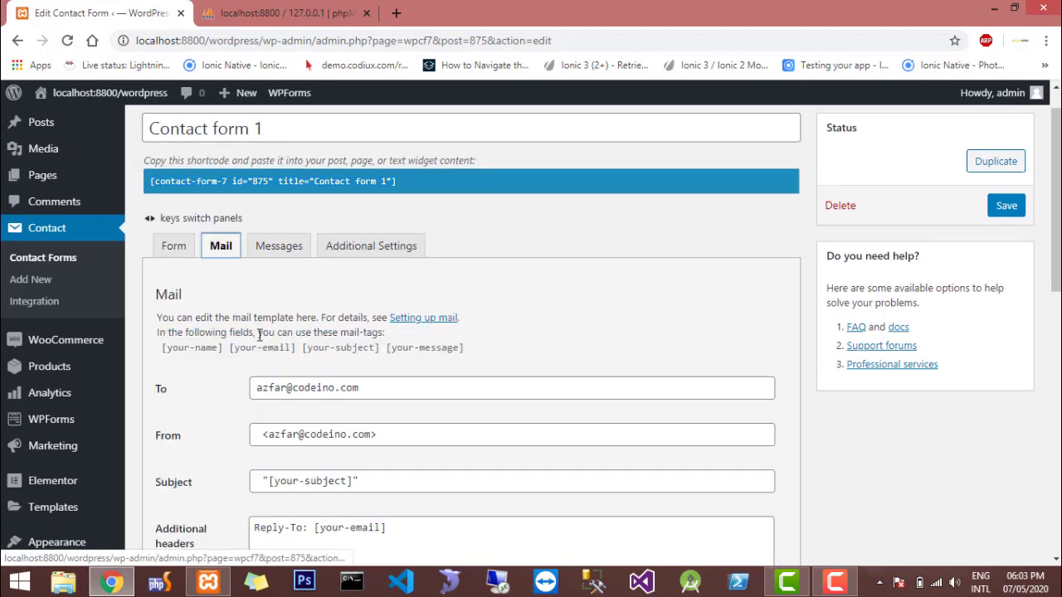
double_click(267, 387)
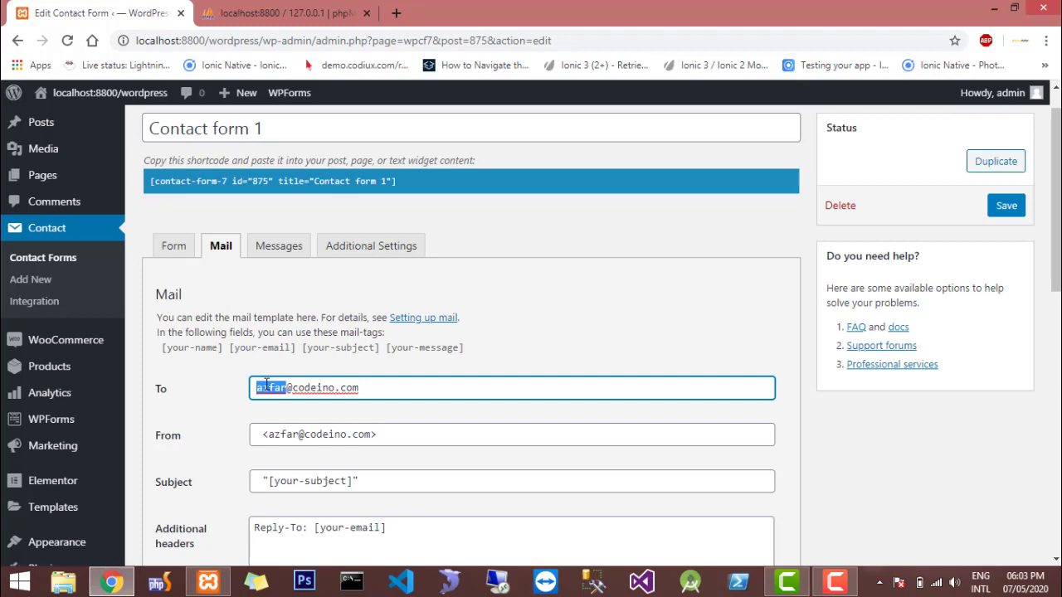
click(268, 257)
click(267, 259)
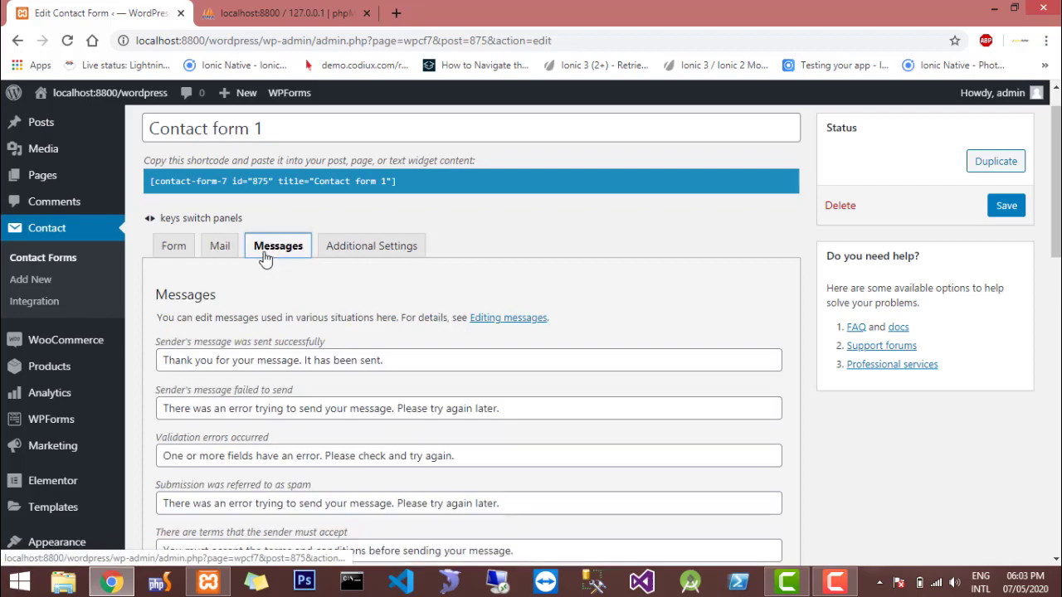
scroll(265, 259, down, 2)
scroll(274, 241, down, 5)
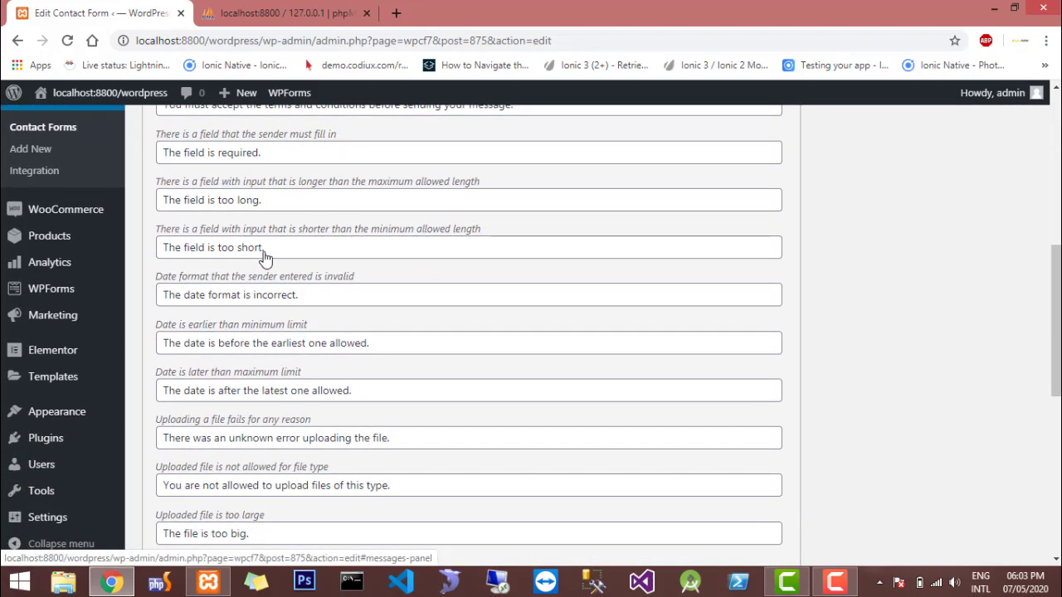
scroll(266, 257, up, 7)
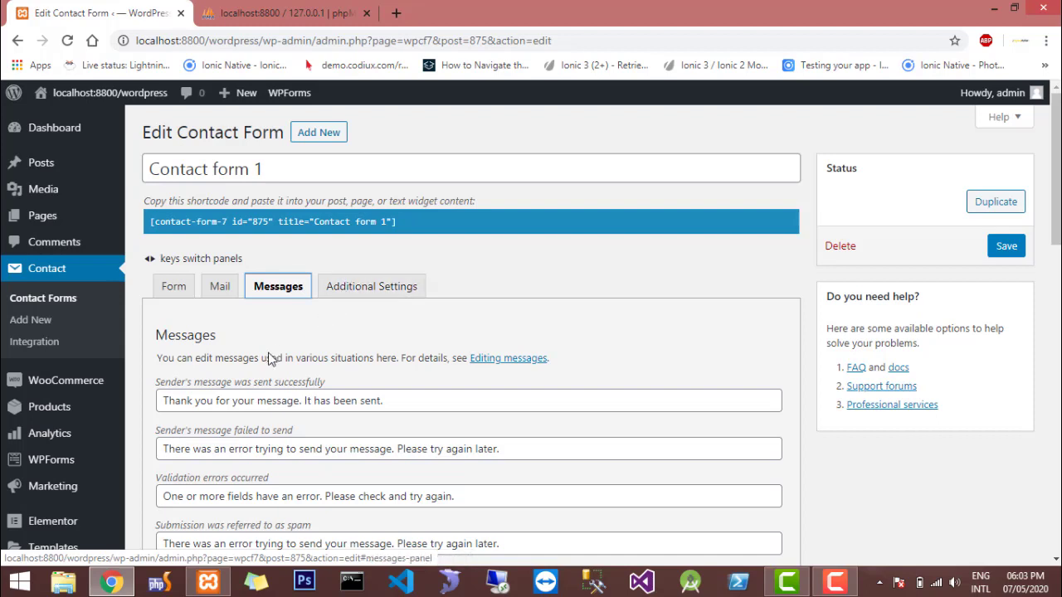
click(186, 293)
Open the Contact Us page published on 2019/01/23 for editing
click(29, 217)
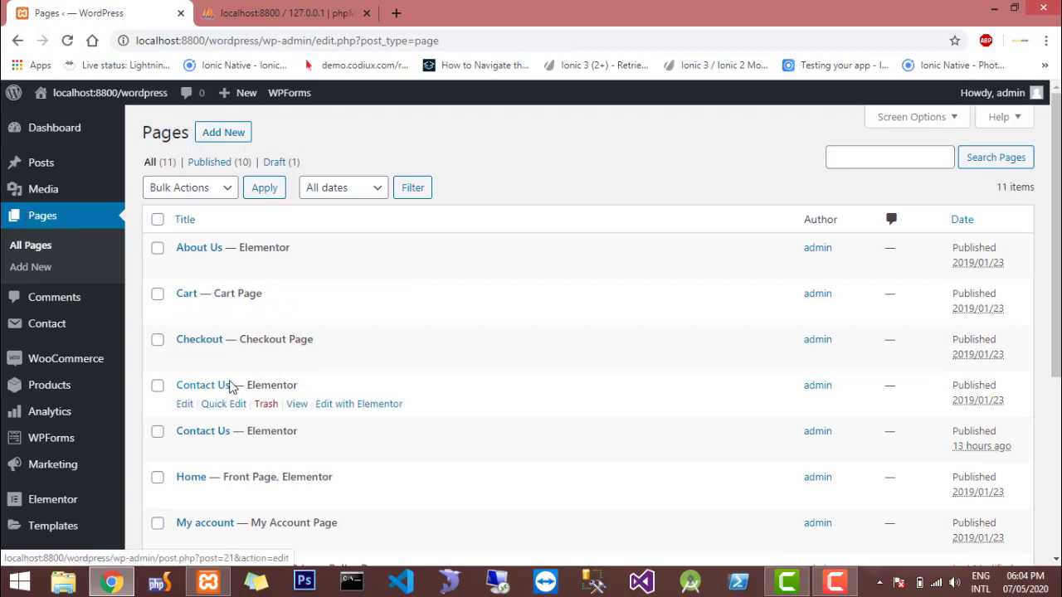
scroll(216, 387, down, 1)
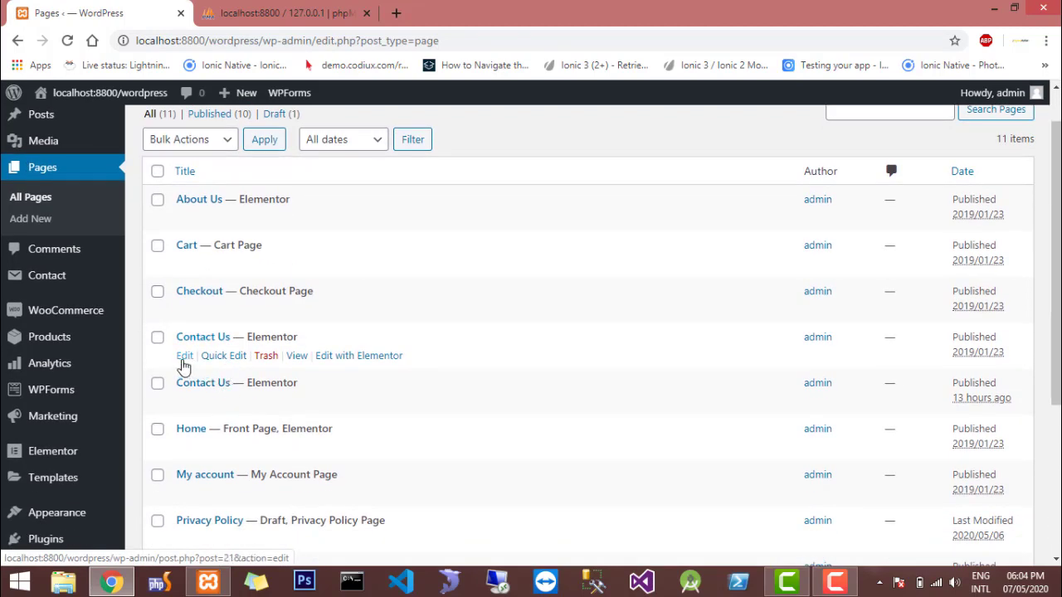
click(184, 357)
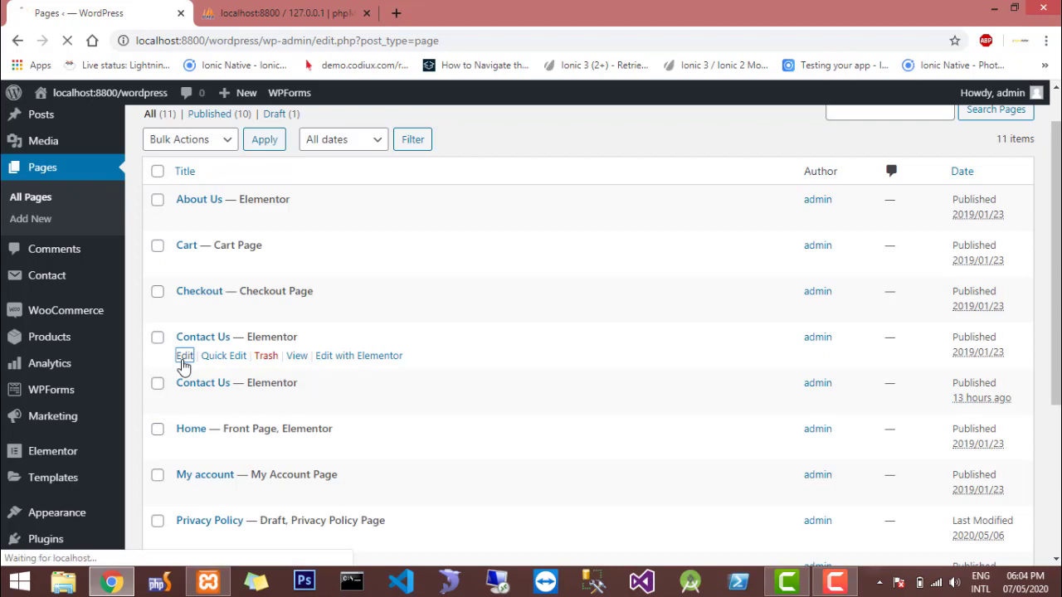
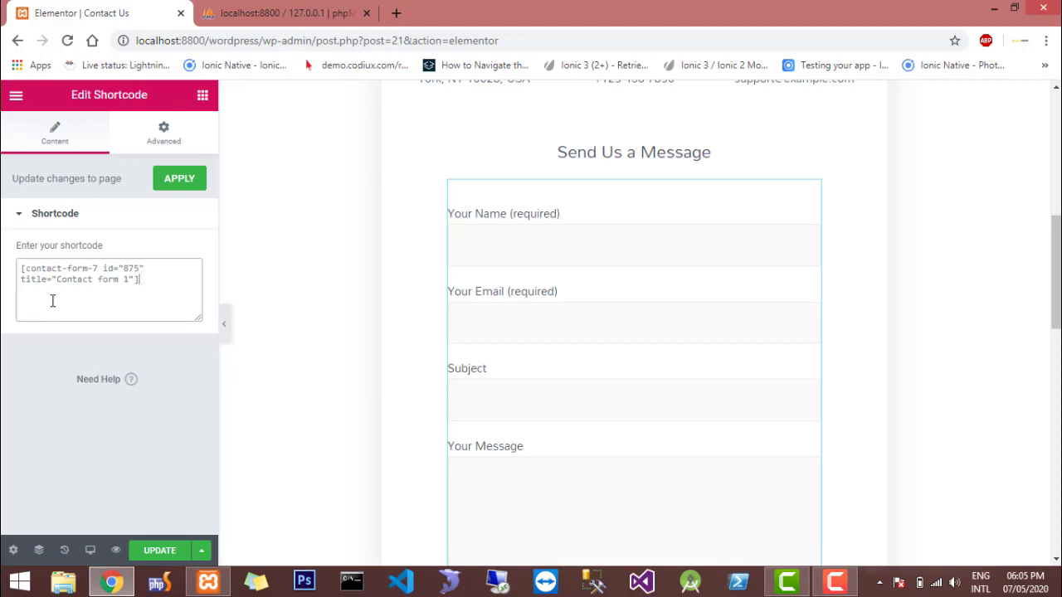
Apply the Contact form 1 shortcode to the Contact Us page and look over the page down to the form's send button
scroll(600, 315, down, 3)
scroll(604, 322, down, 1)
scroll(603, 321, up, 5)
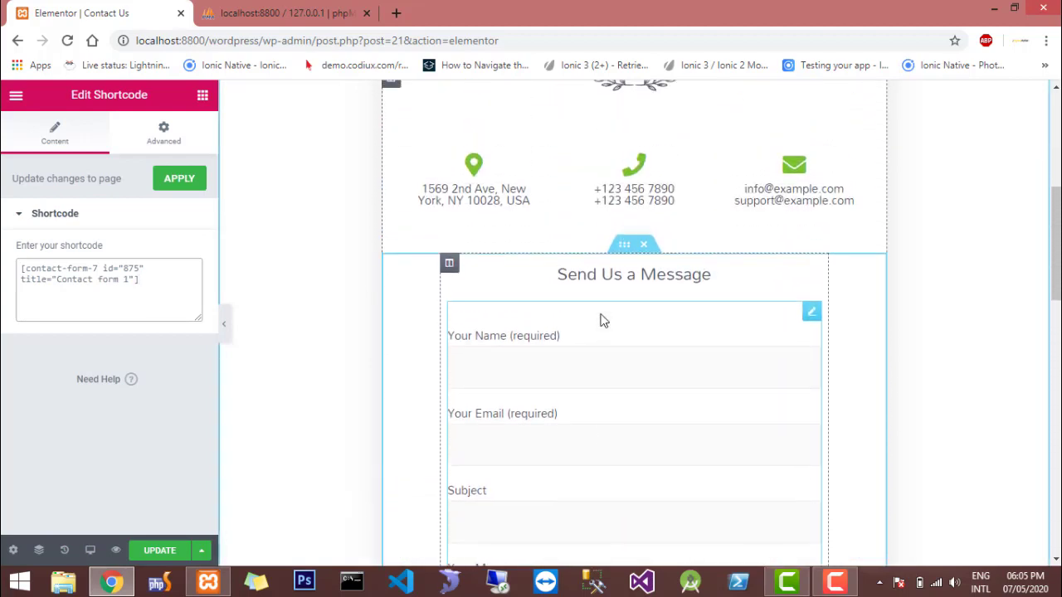
scroll(603, 321, down, 1)
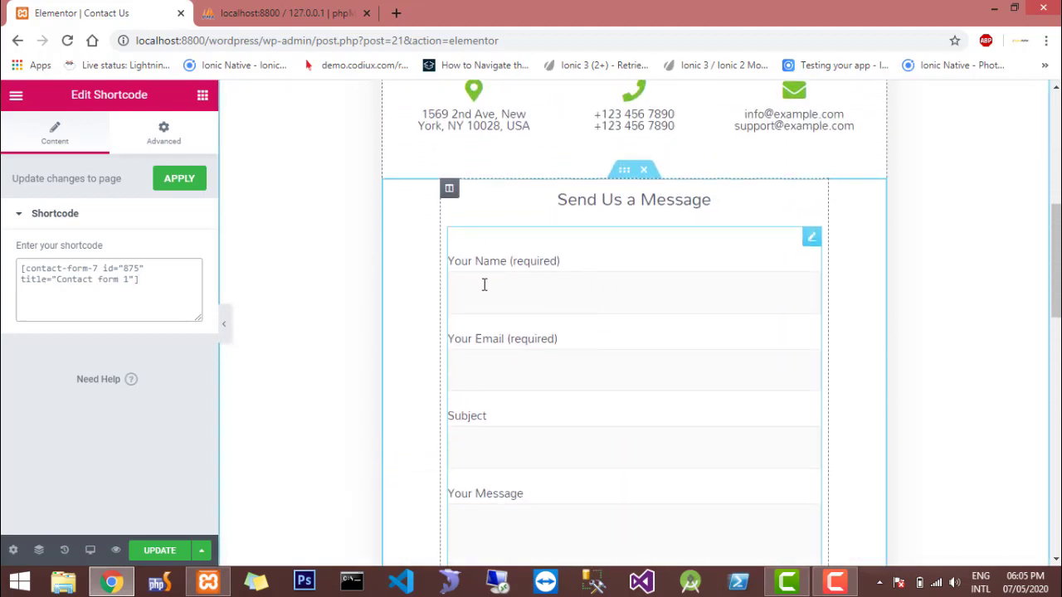
click(174, 182)
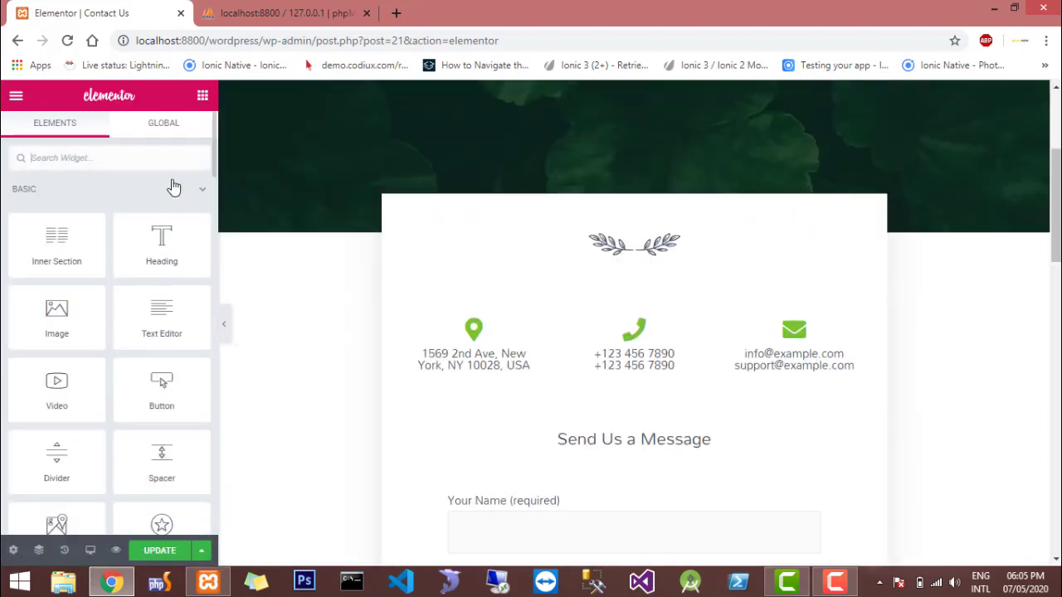
scroll(625, 238, down, 8)
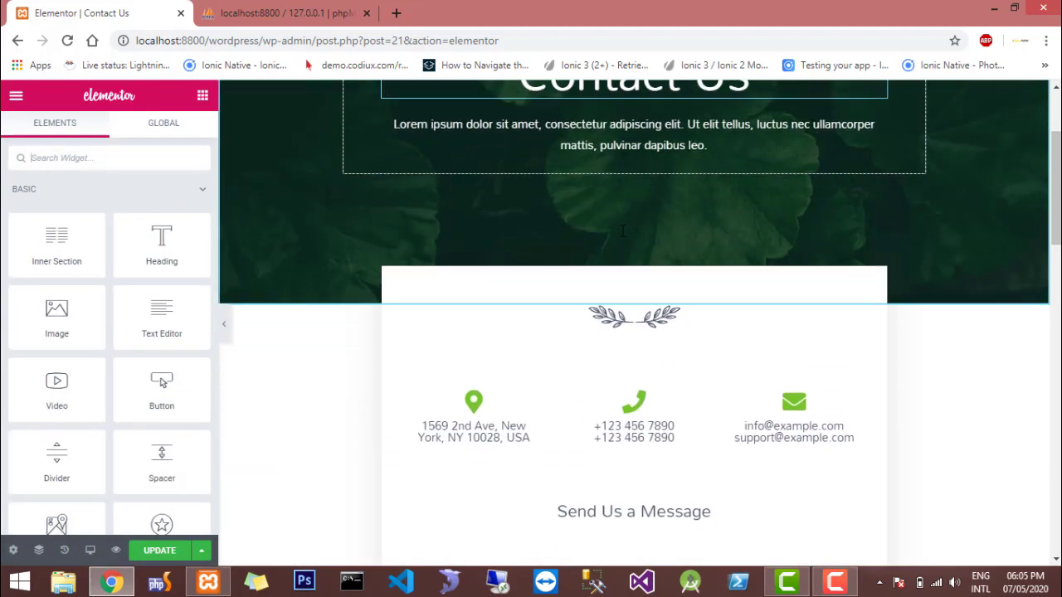
scroll(625, 237, down, 2)
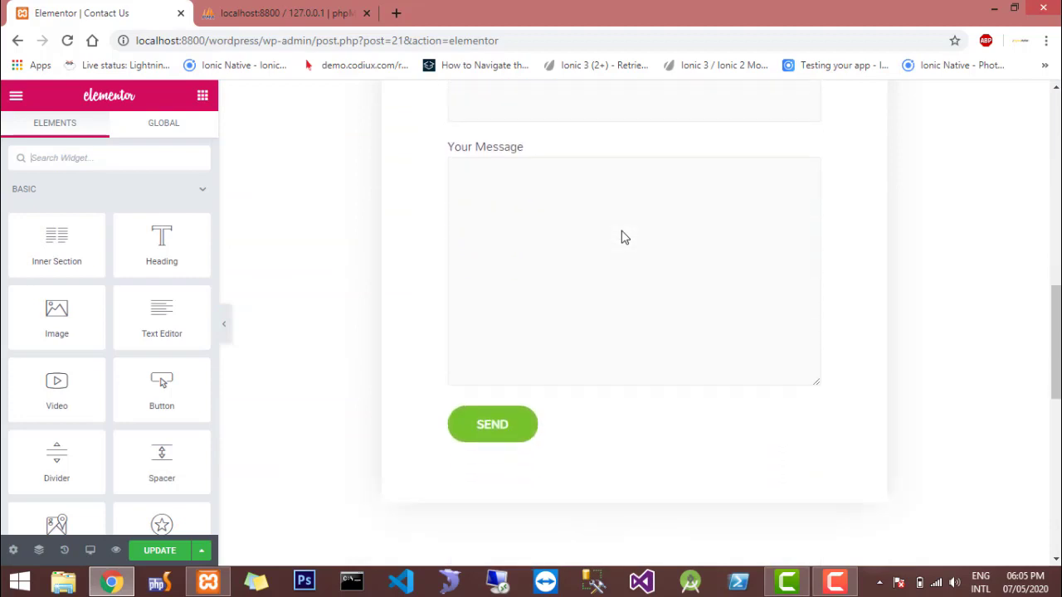
scroll(625, 237, up, 3)
scroll(625, 237, up, 6)
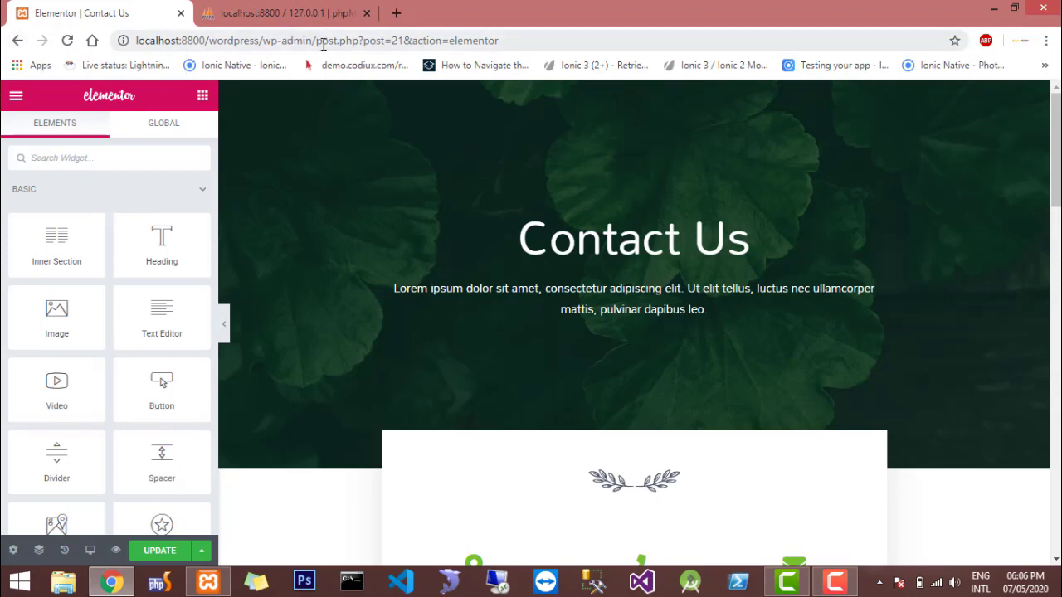
Leave the page editor and open the admin dashboard at localhost:8800/wordpress/wp-admin/
drag(316, 42, 648, 33)
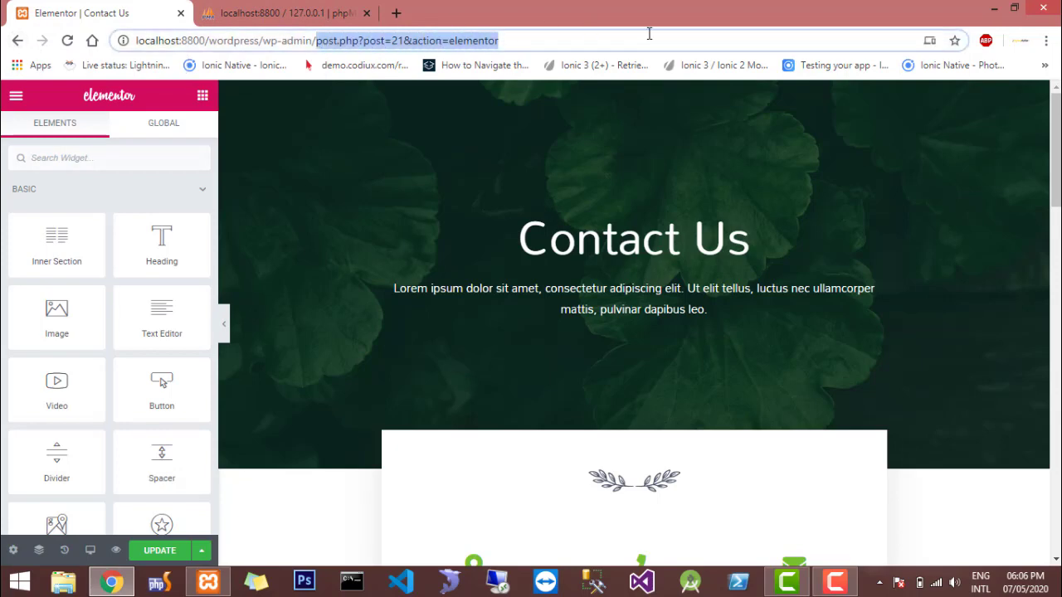
key(BackSpace)
key(Return)
key(Return)
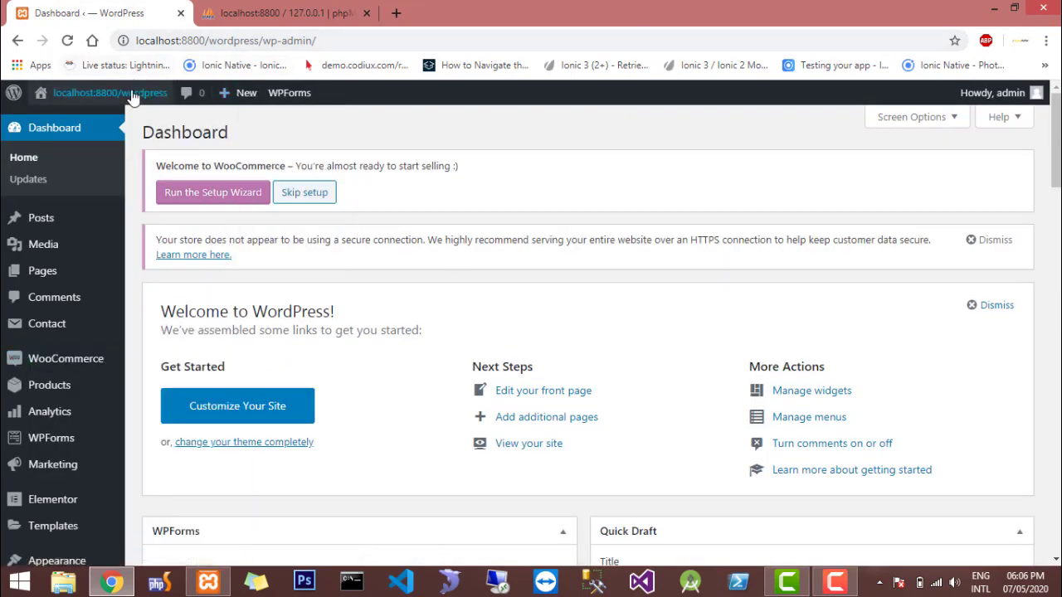
Open the live site in a separate tab and check the shopping cart in its header
mouse_move(131, 100)
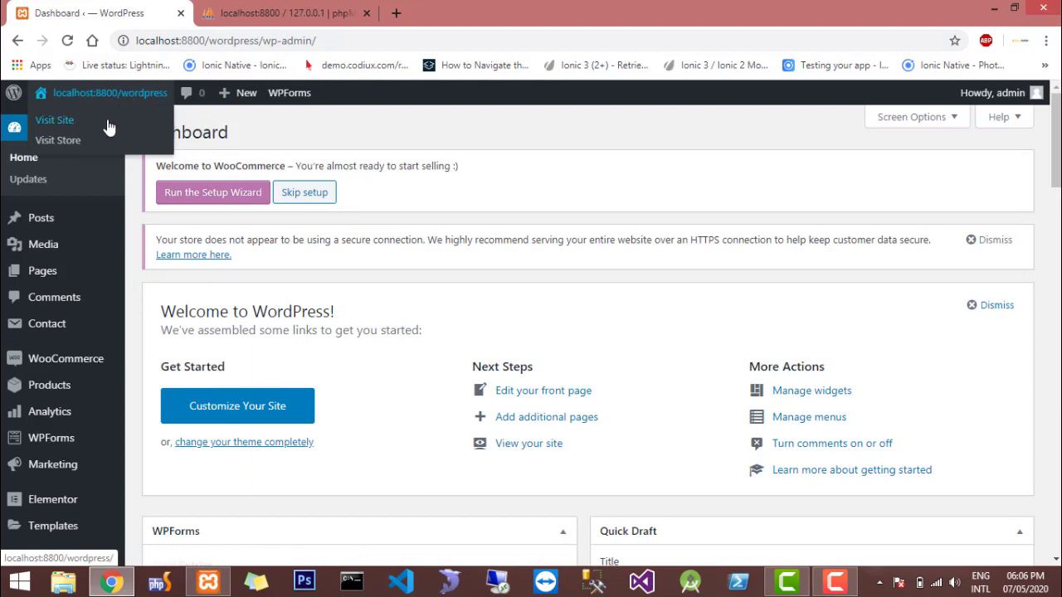
middle_click(55, 120)
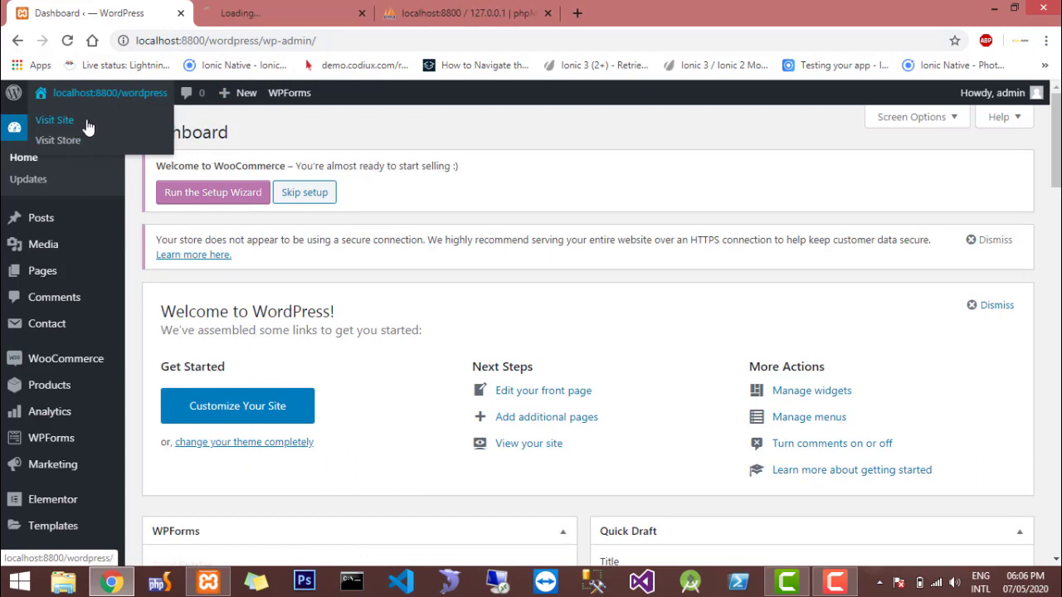
click(236, 9)
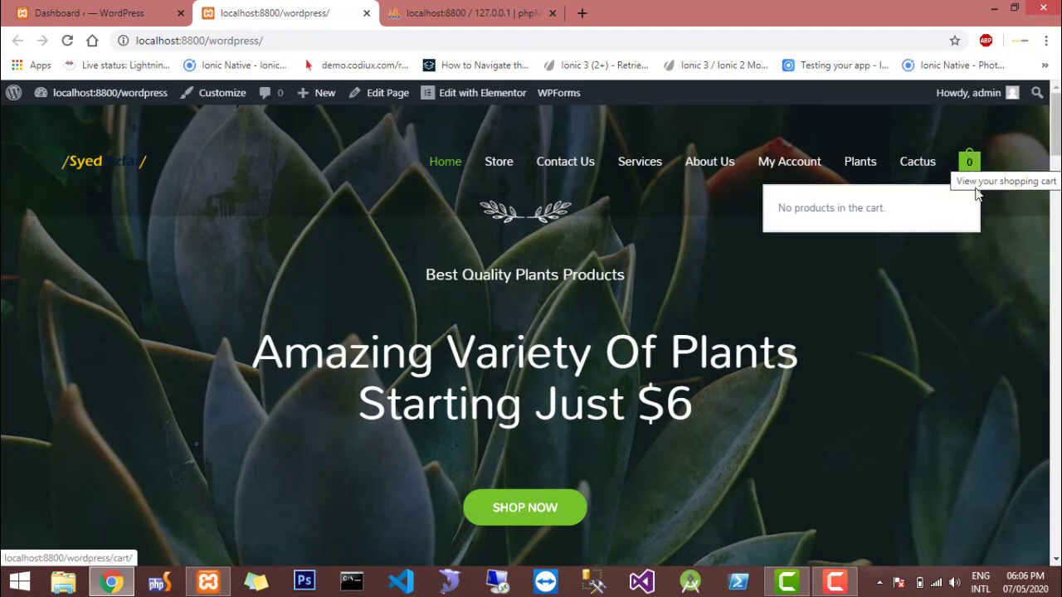
mouse_move(975, 175)
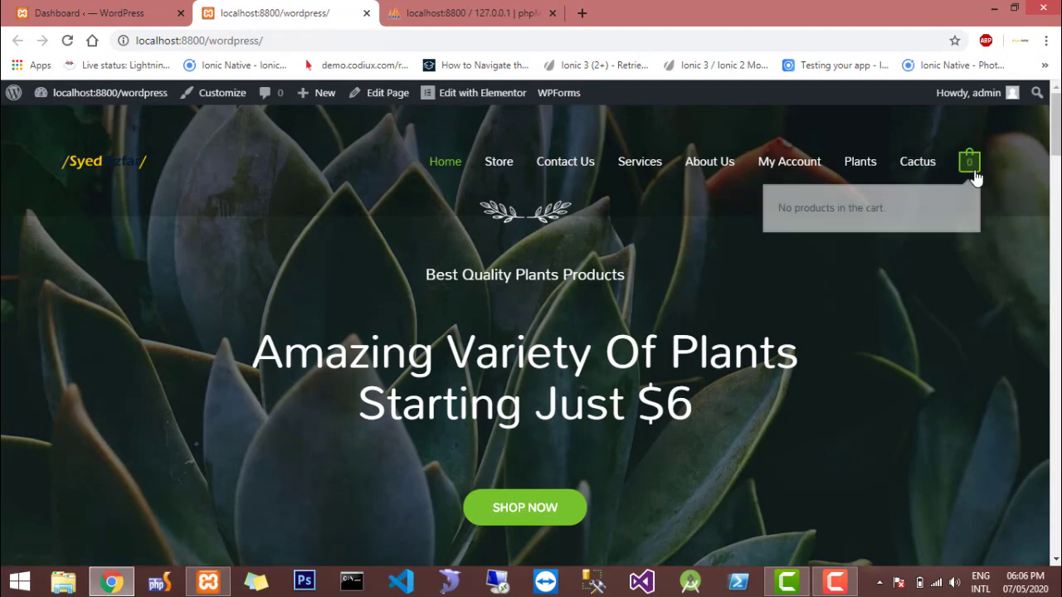
Return to the admin dashboard and open the WooCommerce settings
click(50, 12)
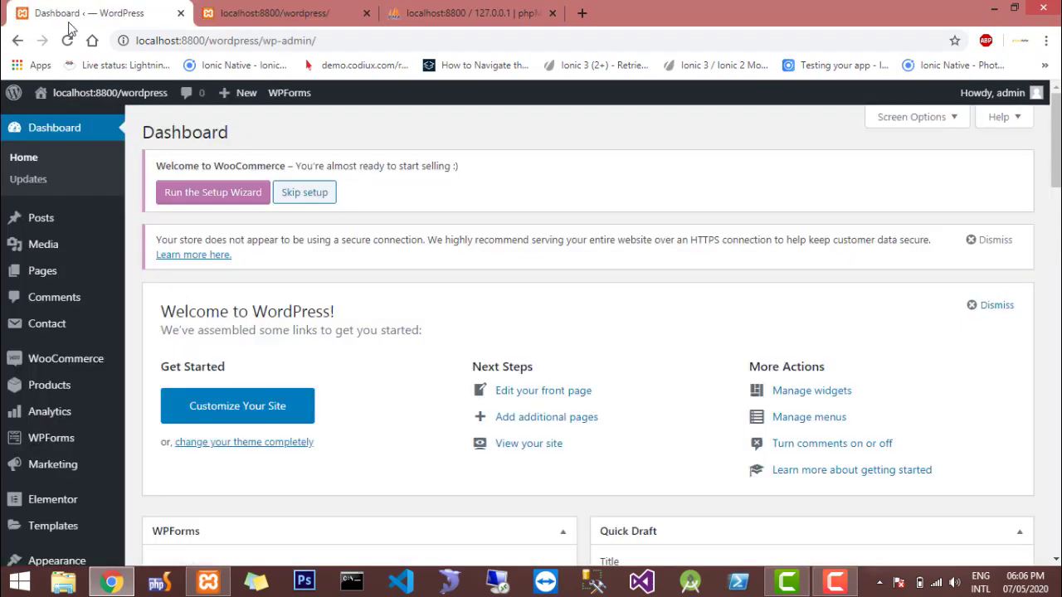
mouse_move(52, 359)
scroll(130, 362, down, 3)
scroll(130, 363, down, 1)
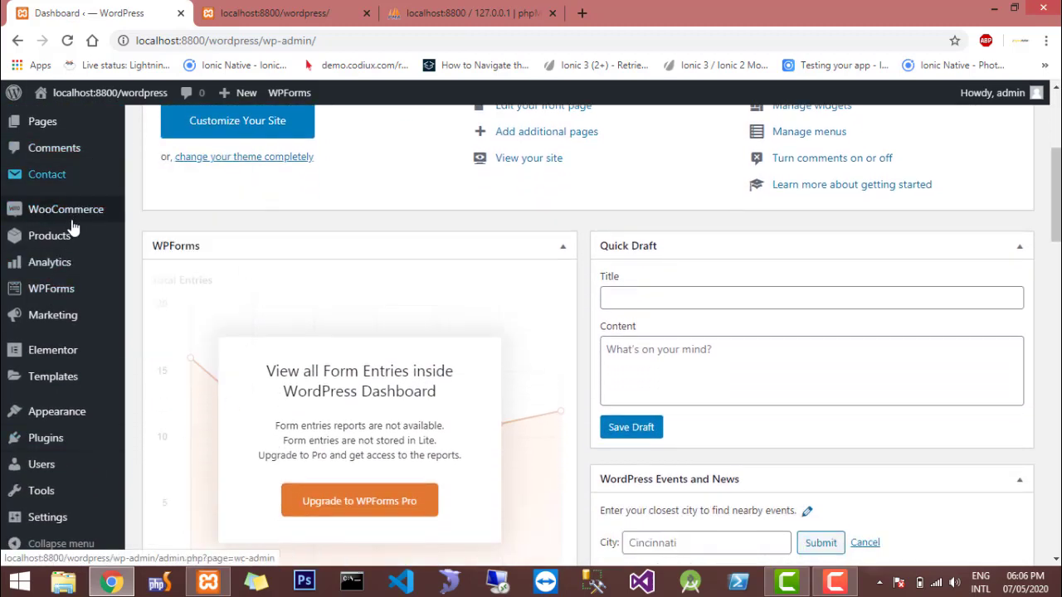
mouse_move(56, 215)
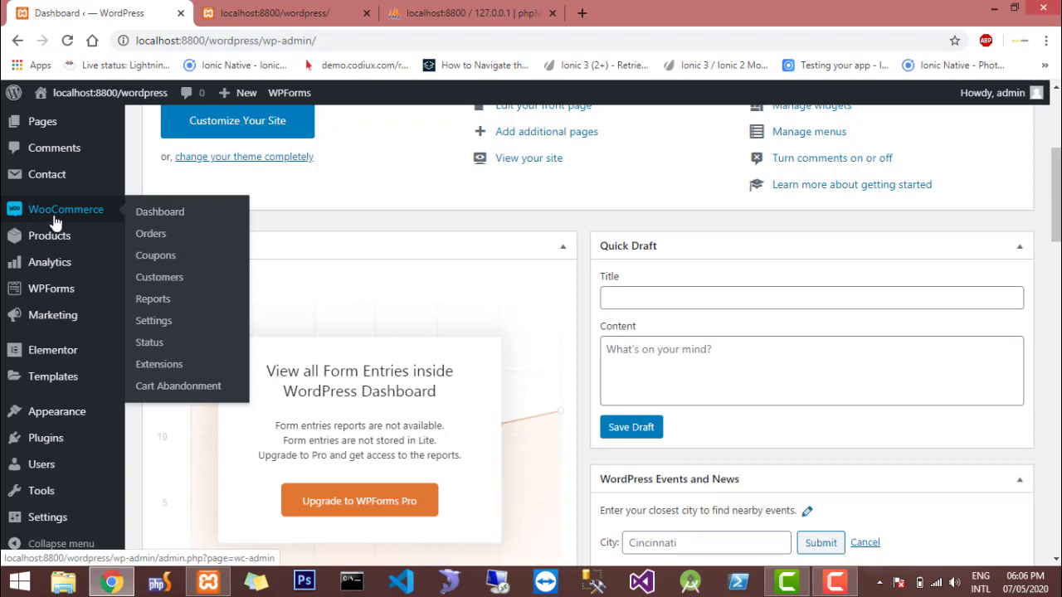
mouse_move(50, 241)
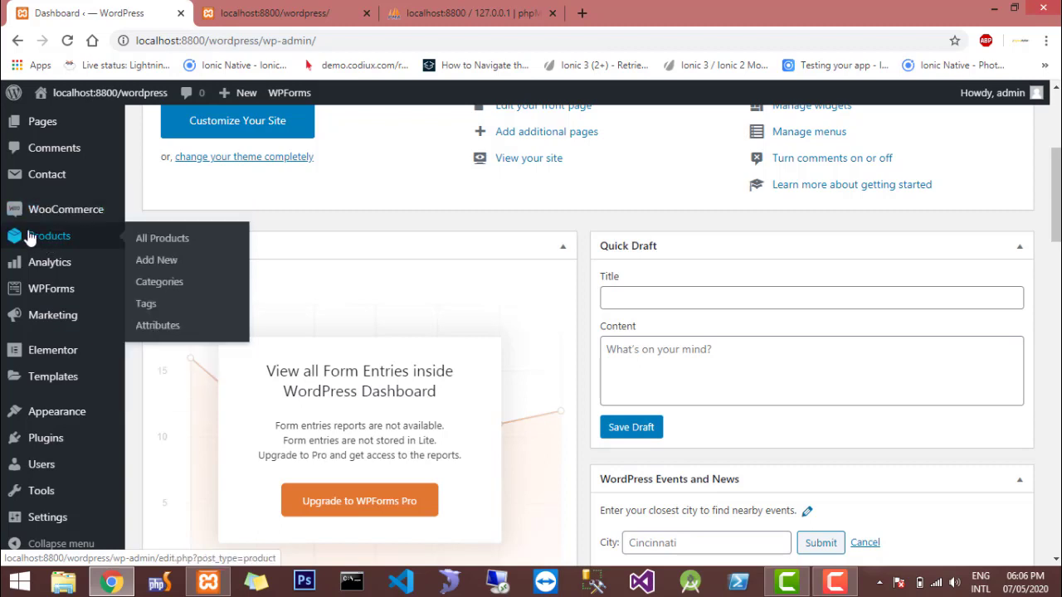
mouse_move(13, 229)
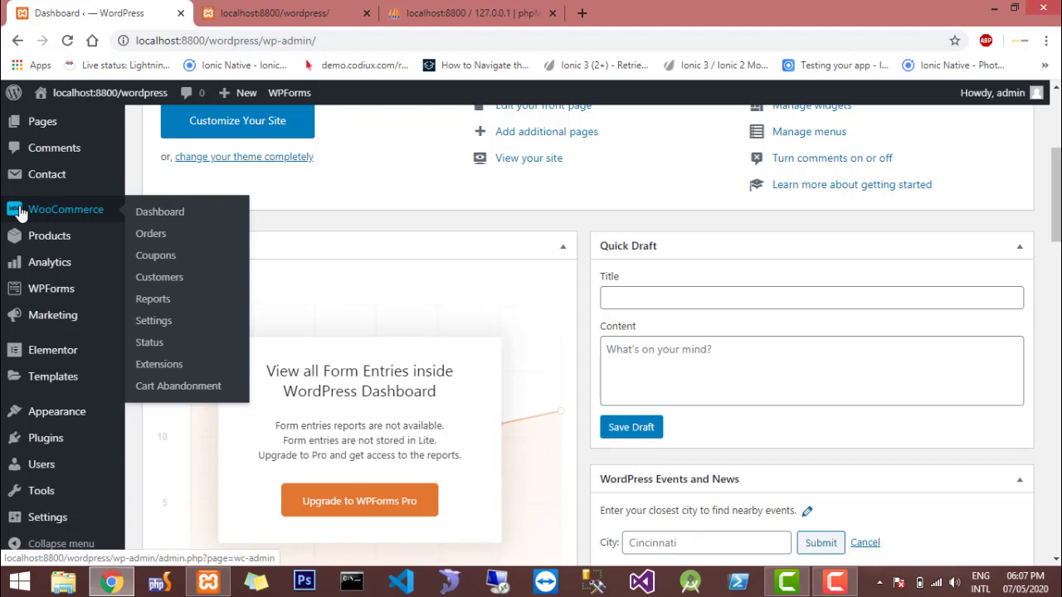
click(21, 213)
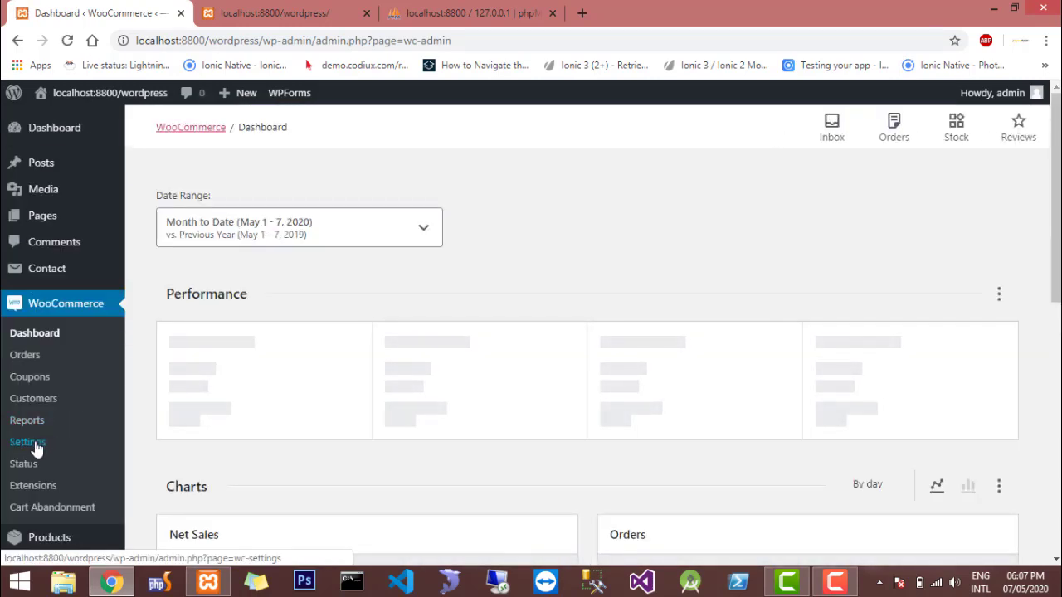
click(37, 449)
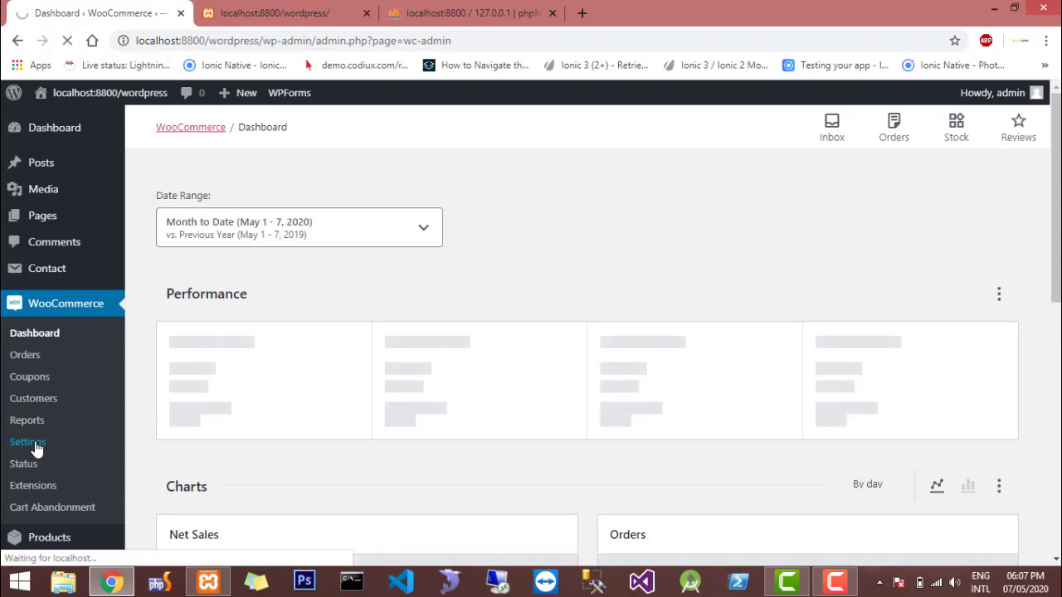
Examine the WooCommerce general settings, including store address, selling and shipping locations, taxes, coupons and currency options
scroll(523, 369, down, 4)
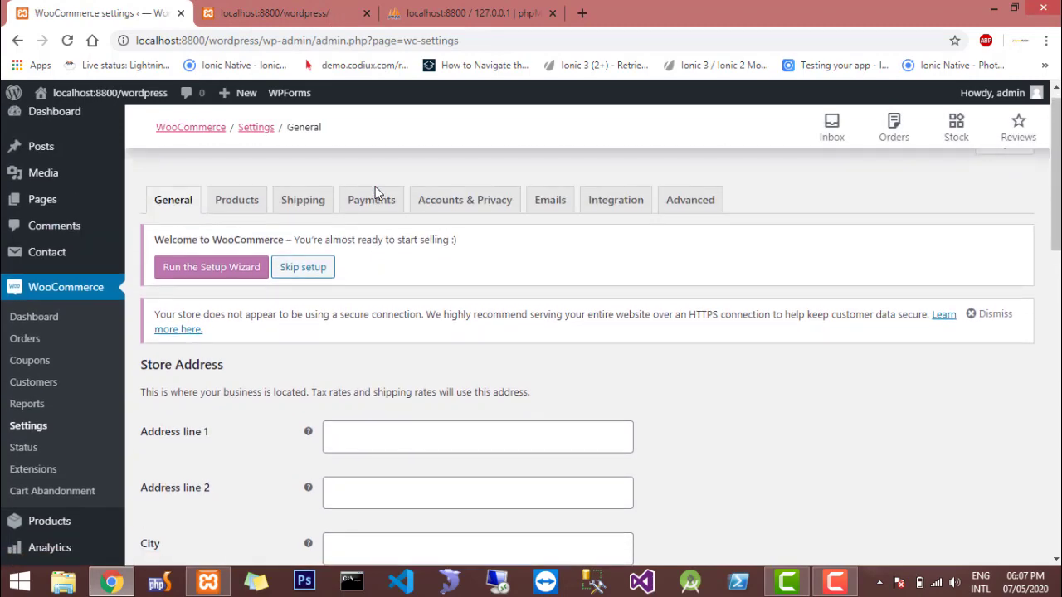
scroll(424, 412, down, 3)
scroll(423, 412, down, 7)
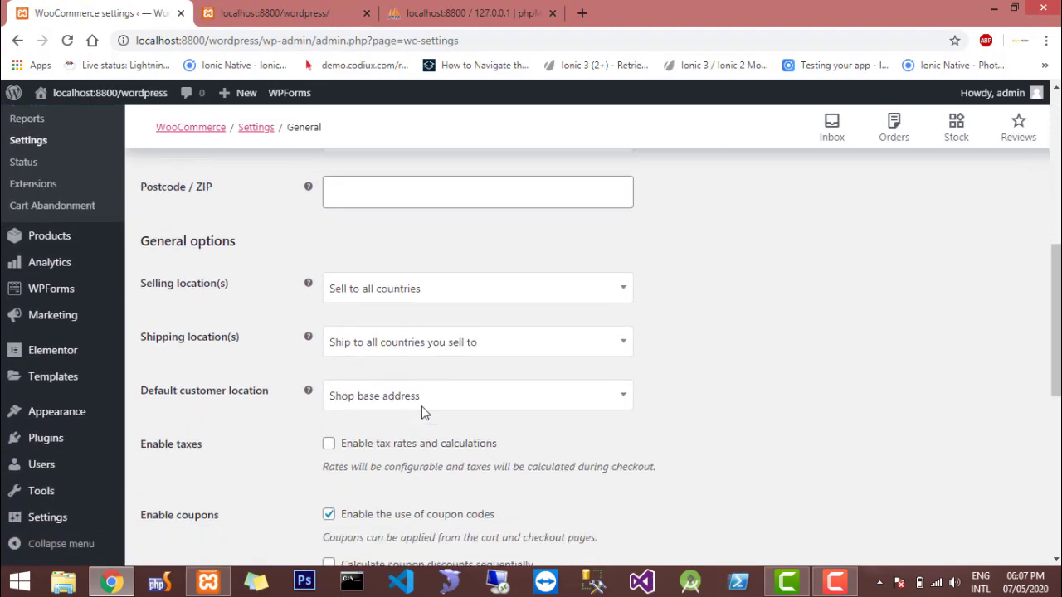
scroll(423, 413, up, 3)
scroll(423, 413, down, 5)
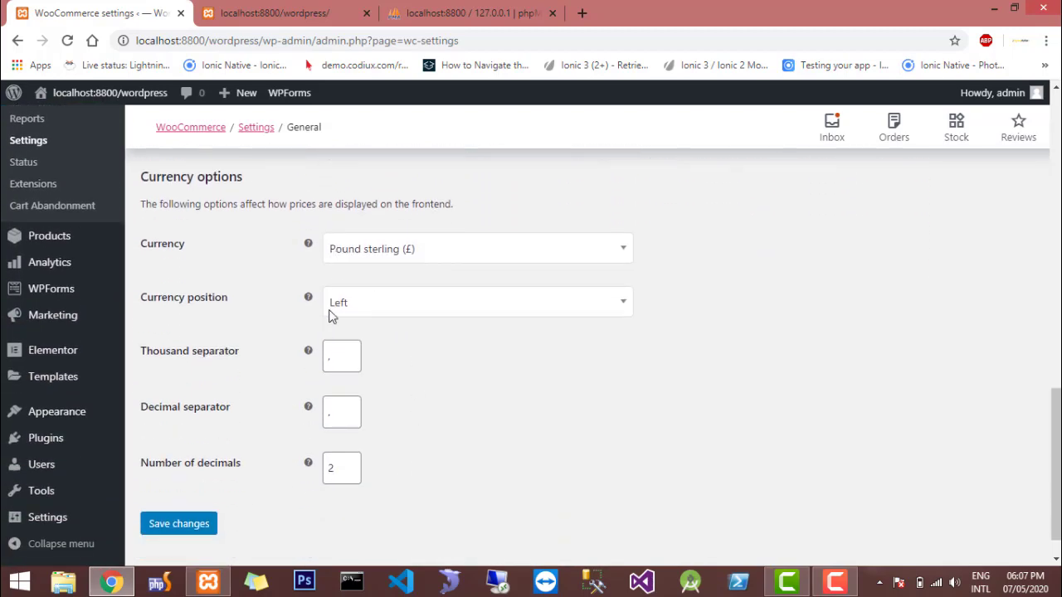
scroll(336, 344, down, 1)
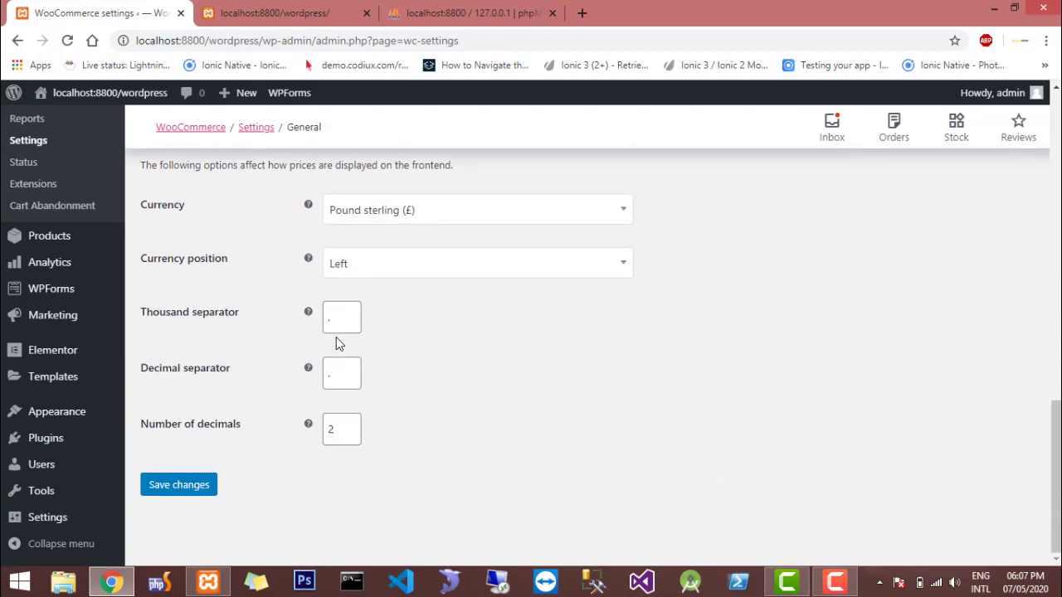
click(215, 490)
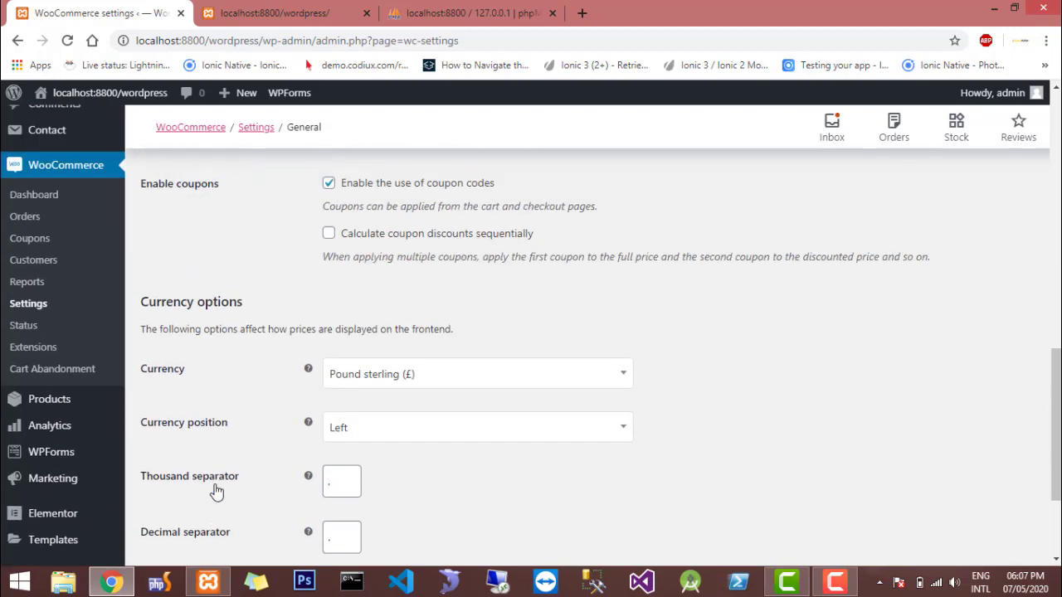
scroll(215, 484, up, 8)
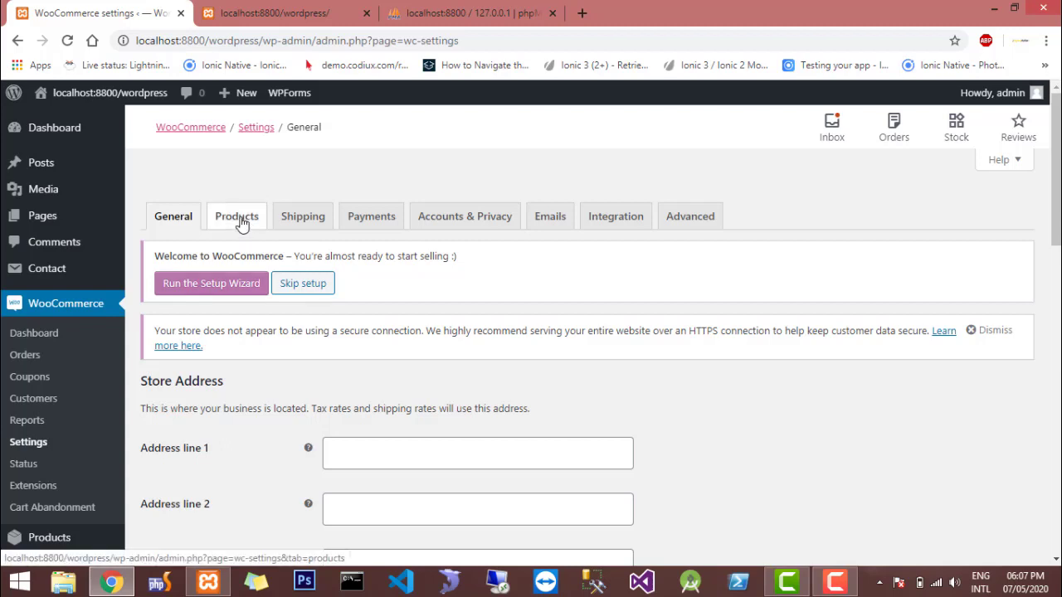
Enable the Cash on delivery payment method in the WooCommerce payment settings and save the changes
click(358, 224)
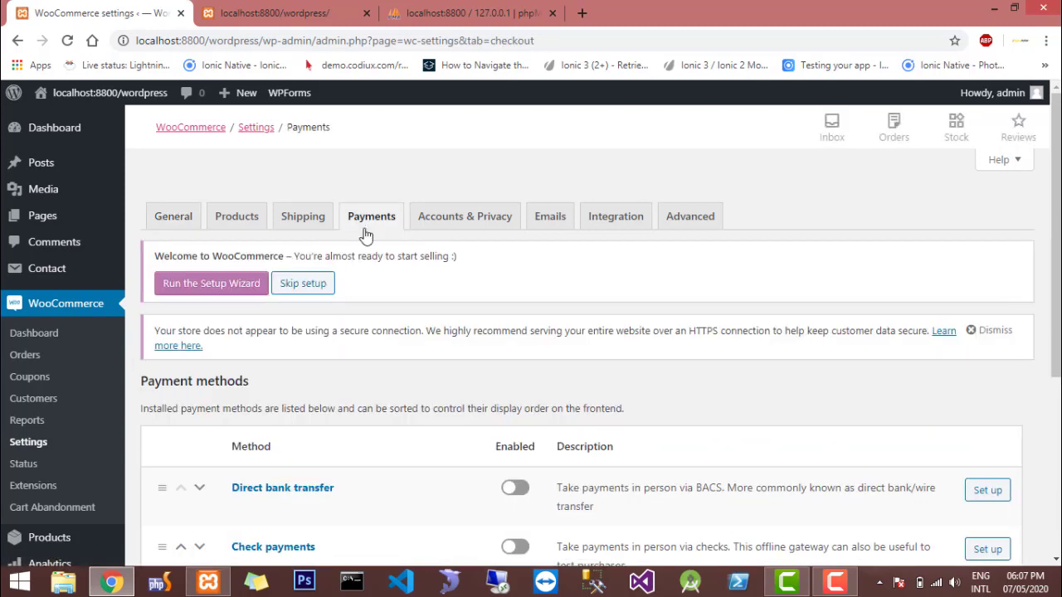
scroll(510, 282, down, 4)
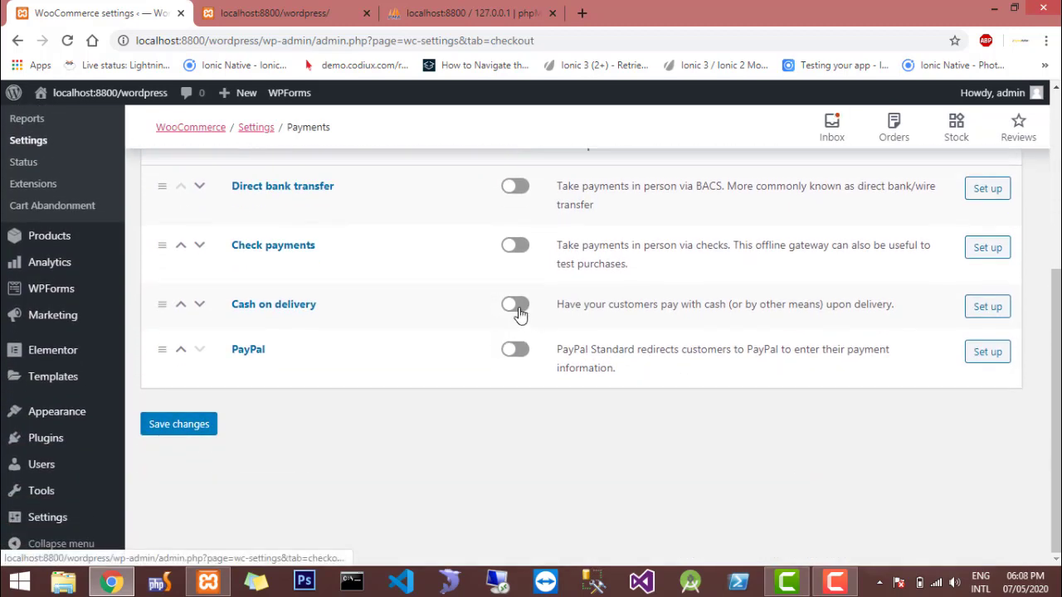
click(516, 305)
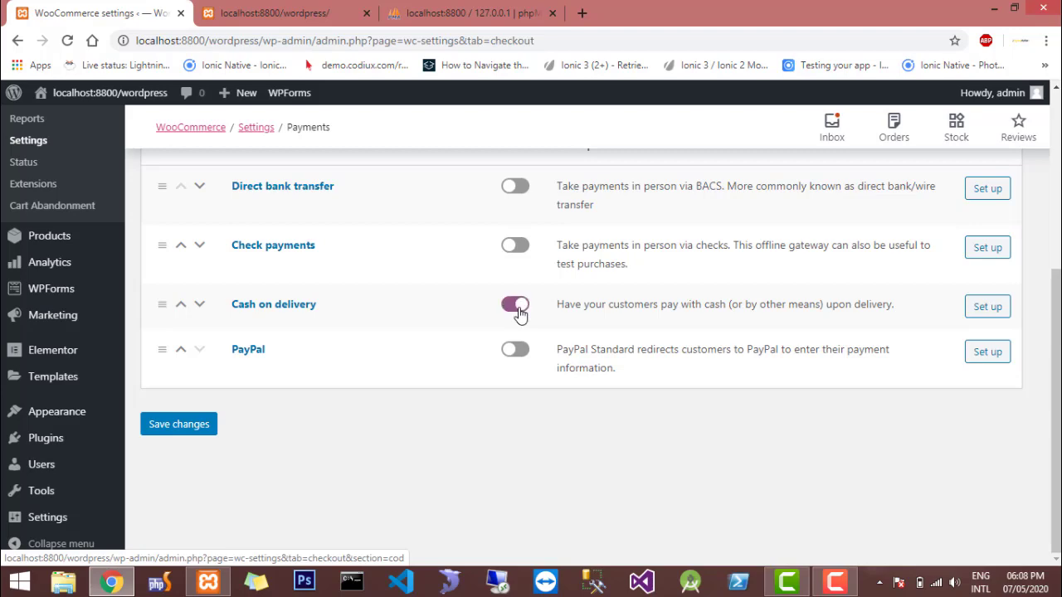
scroll(994, 328, up, 1)
scroll(995, 327, down, 1)
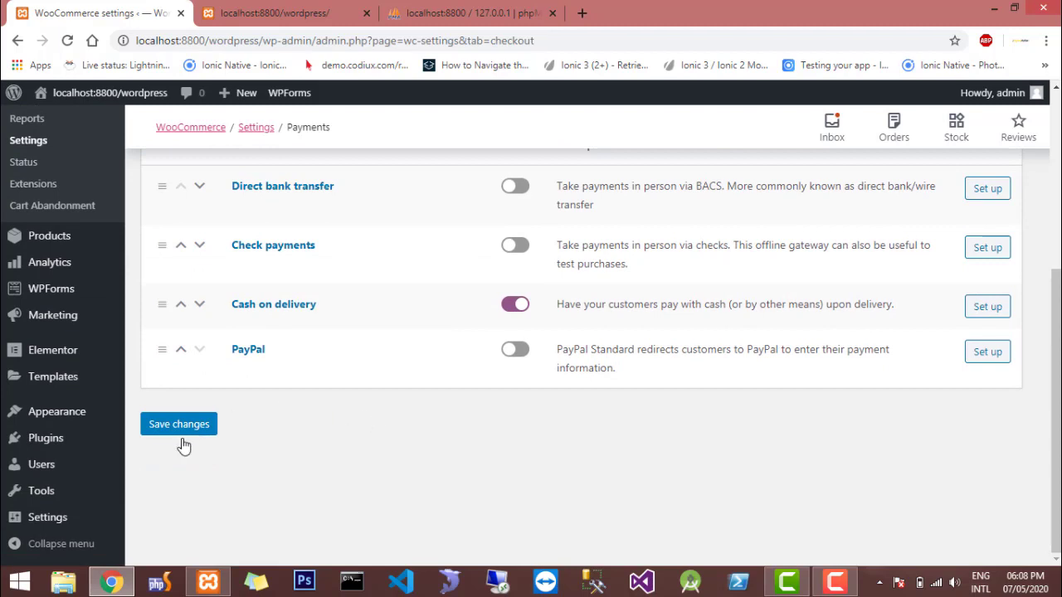
click(179, 426)
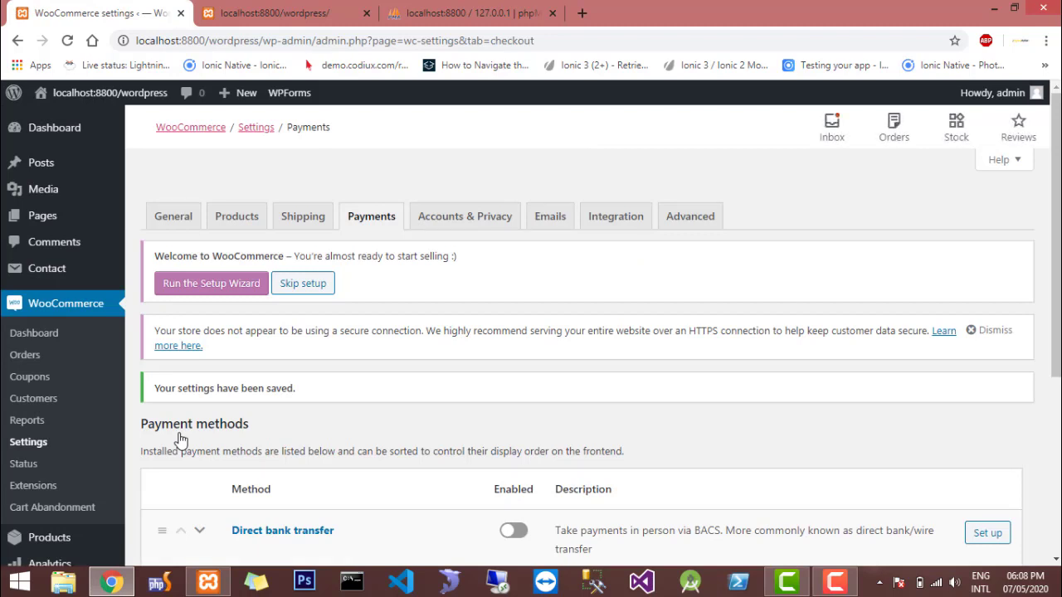
scroll(181, 440, down, 4)
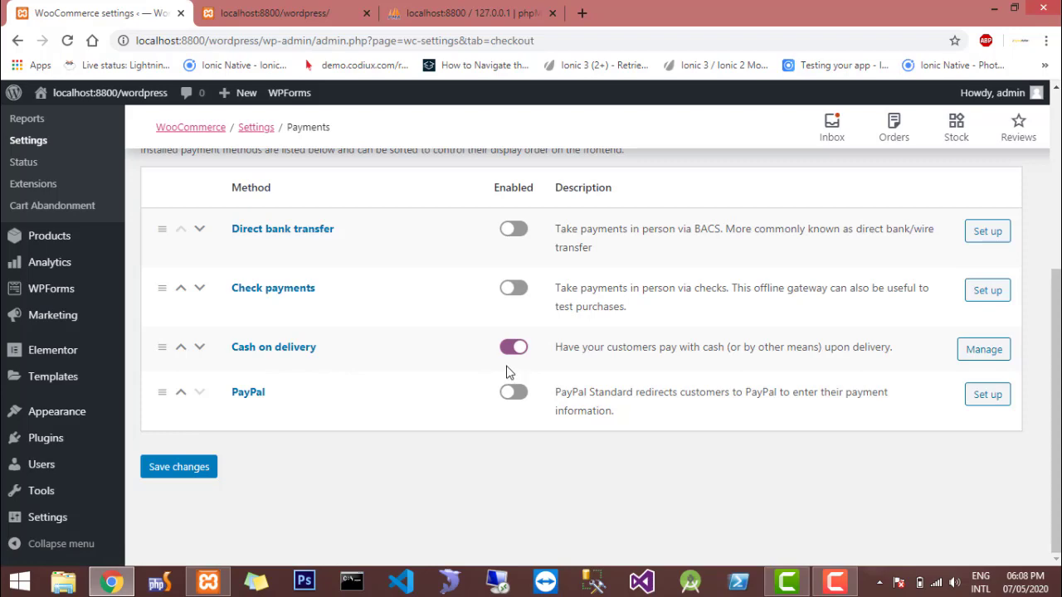
scroll(530, 369, up, 4)
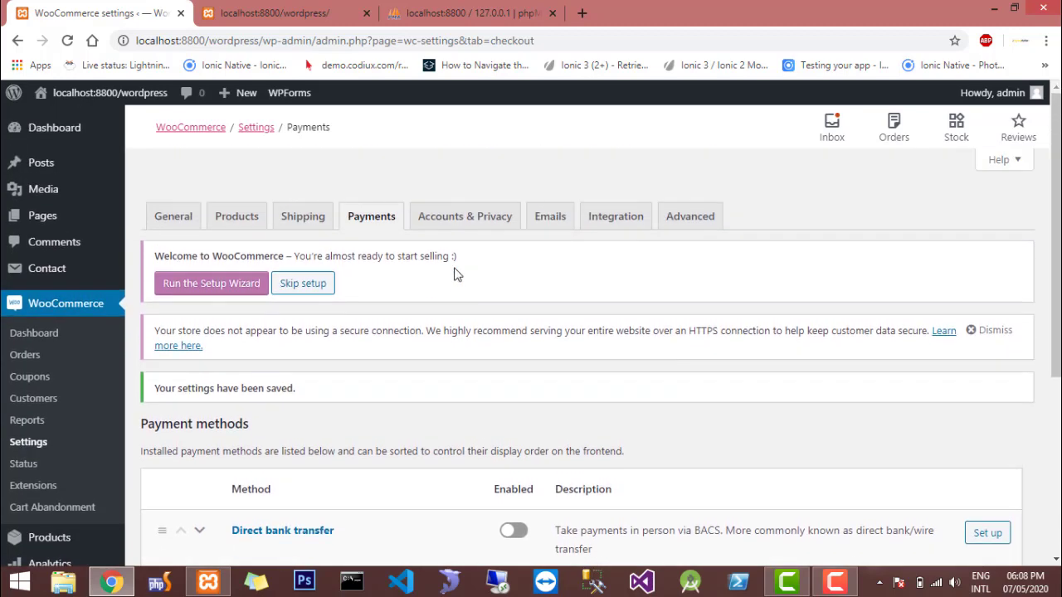
Examine the WooCommerce accounts and privacy settings, including guest checkout, account creation, erasure requests and personal data retention
click(454, 232)
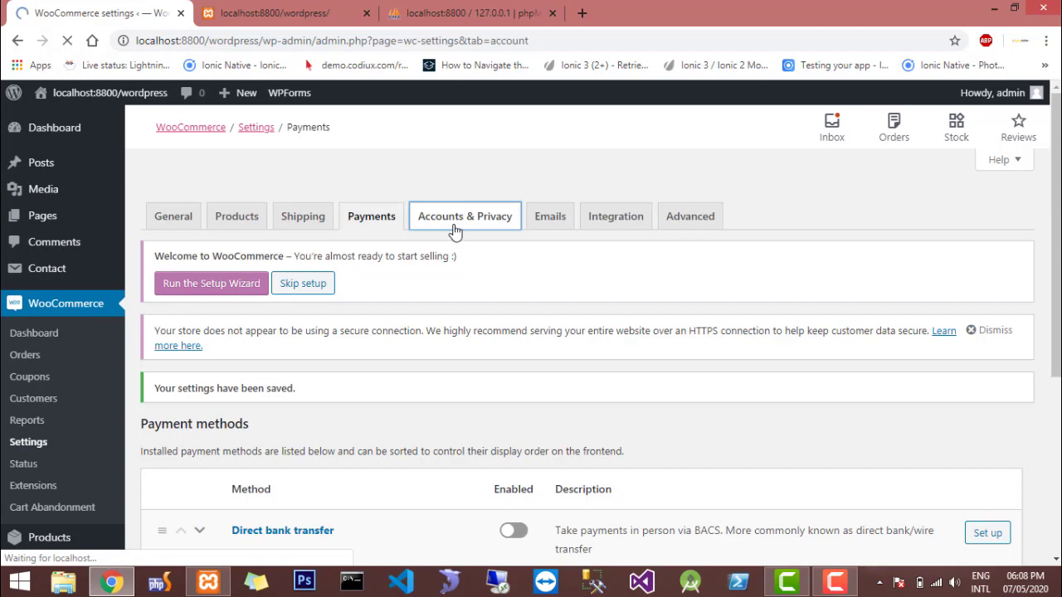
scroll(455, 231, down, 2)
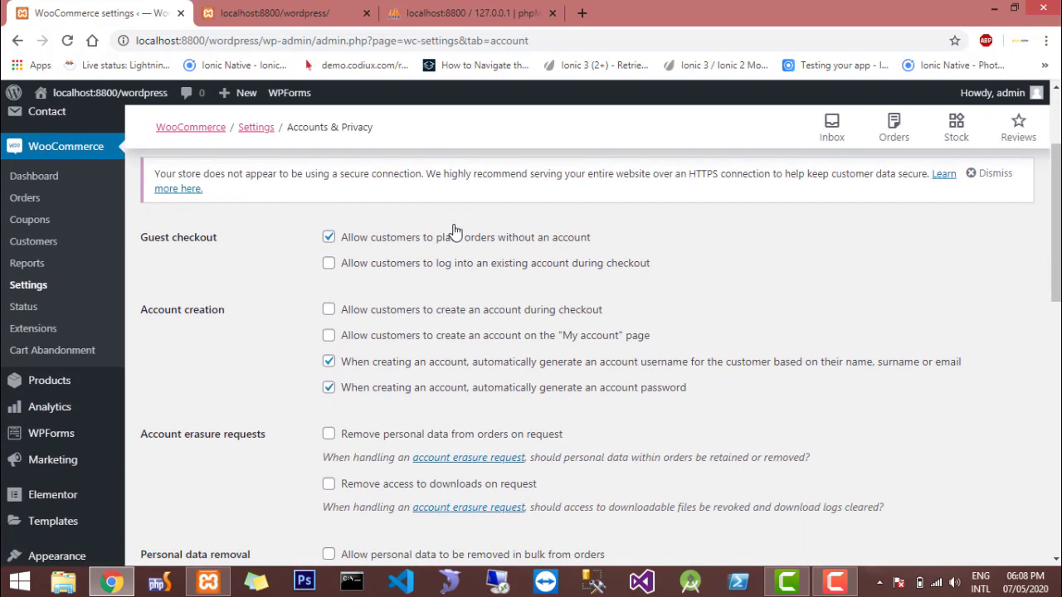
scroll(454, 231, down, 2)
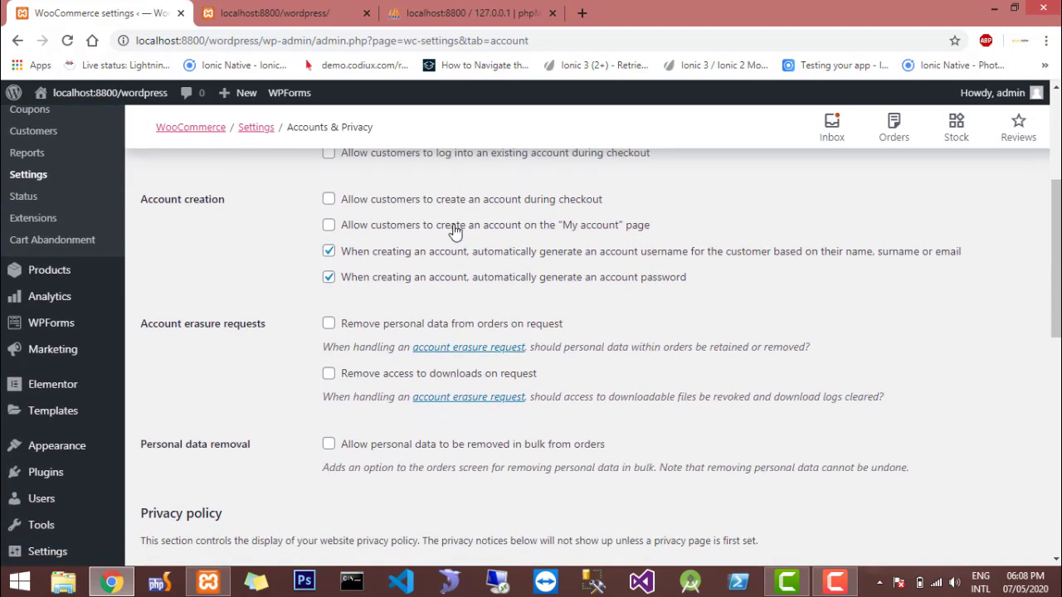
scroll(455, 230, down, 3)
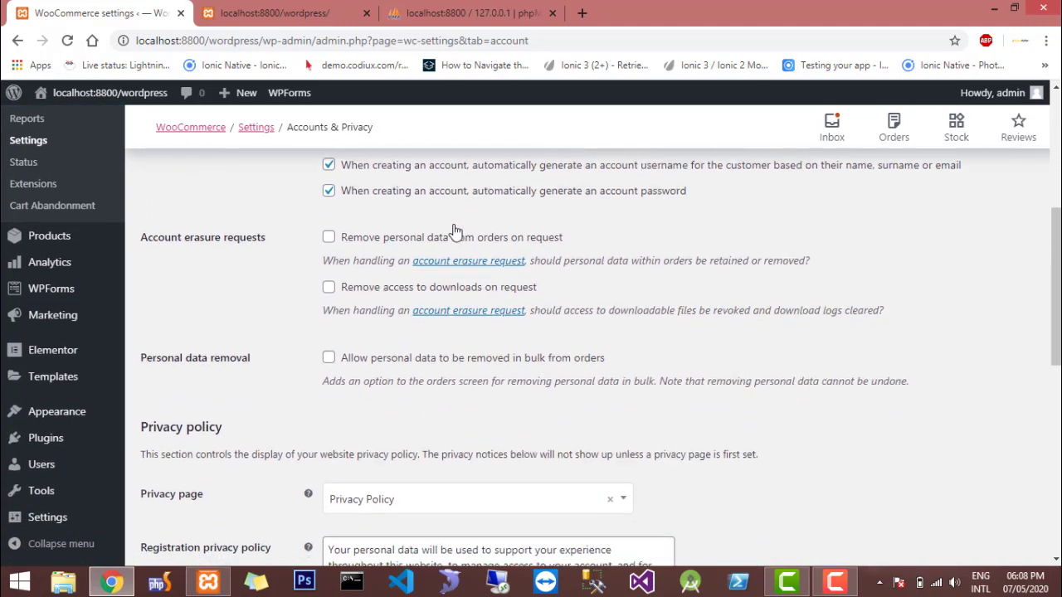
scroll(455, 230, down, 5)
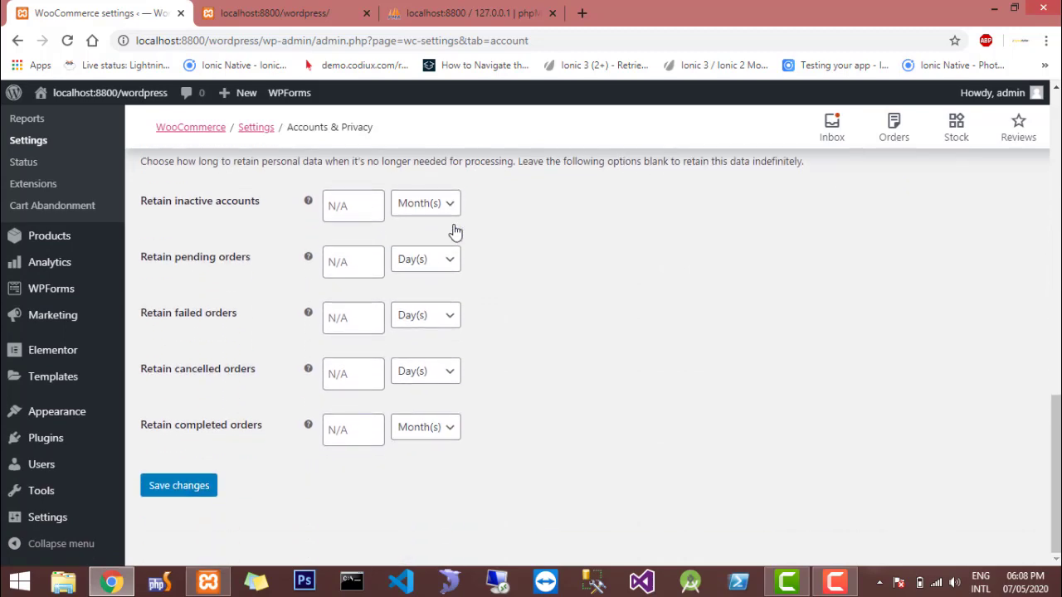
scroll(454, 231, up, 13)
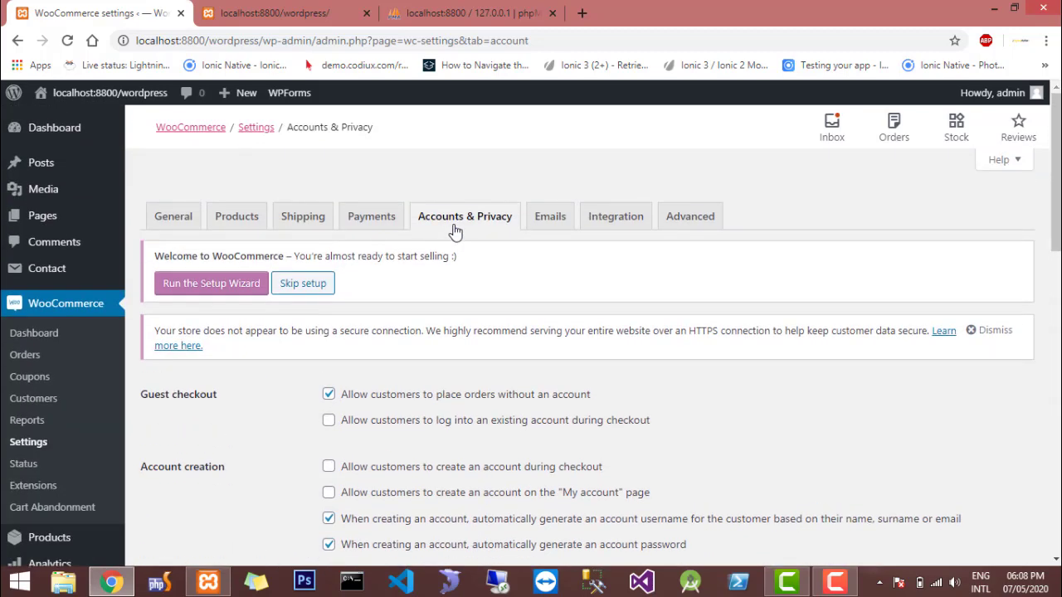
Examine the WooCommerce email settings, including the order notifications, sender options and email template colors
click(550, 219)
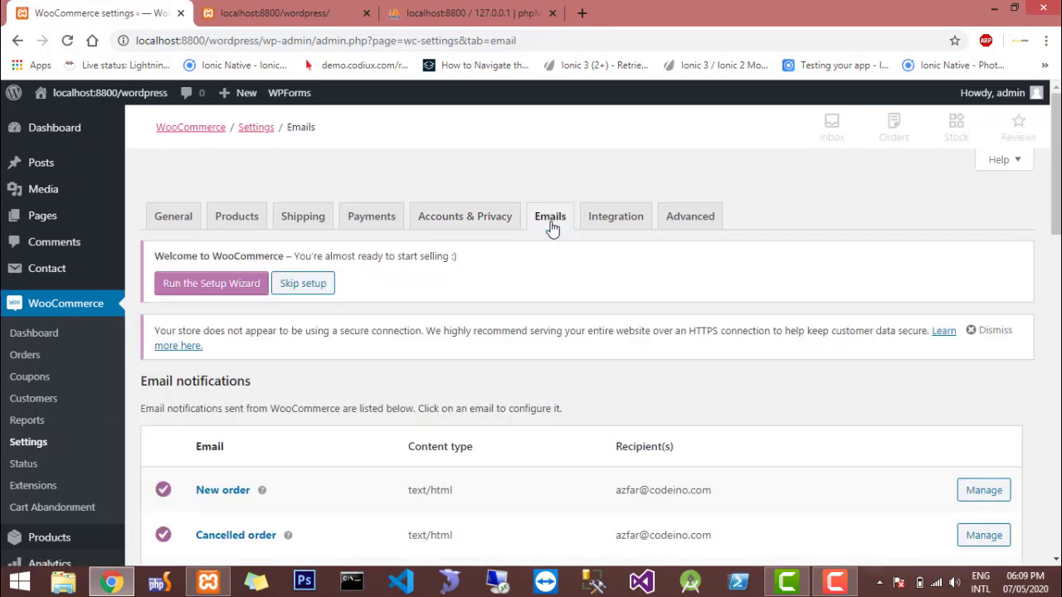
scroll(553, 229, down, 3)
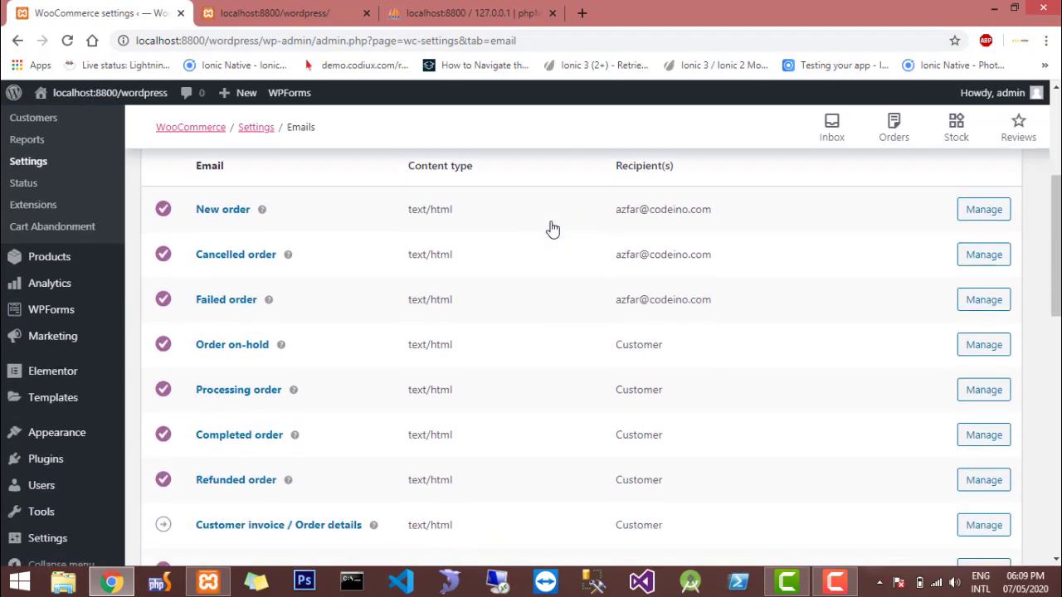
scroll(553, 228, down, 3)
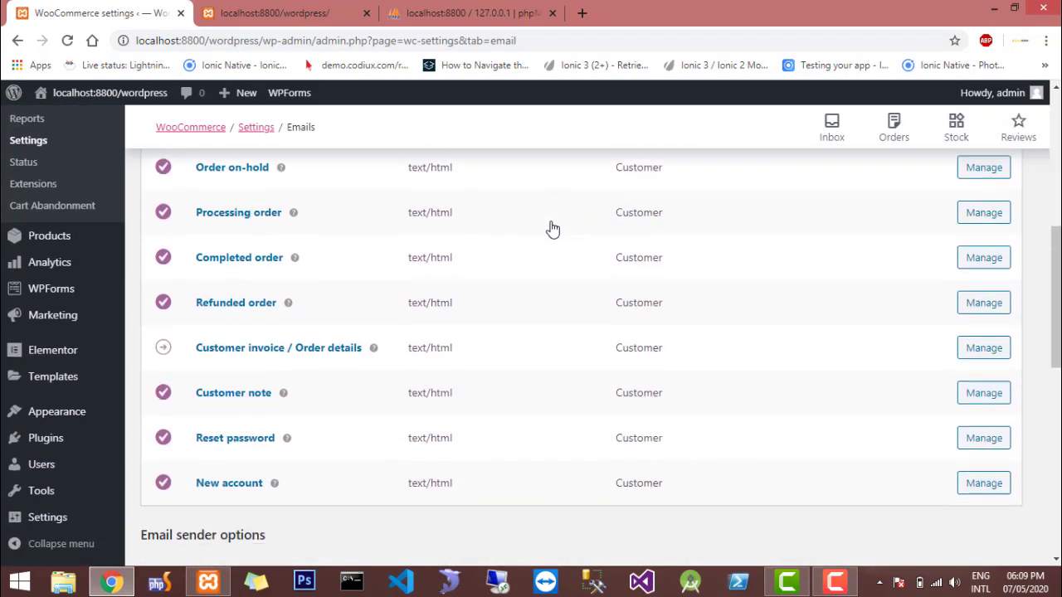
scroll(553, 228, up, 1)
scroll(552, 228, down, 4)
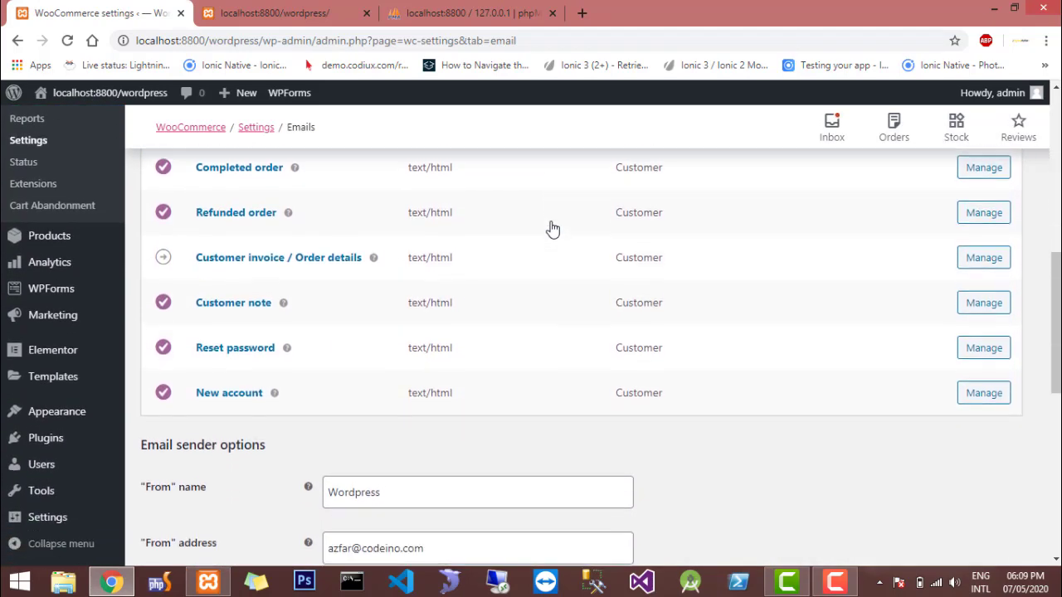
scroll(553, 228, down, 1)
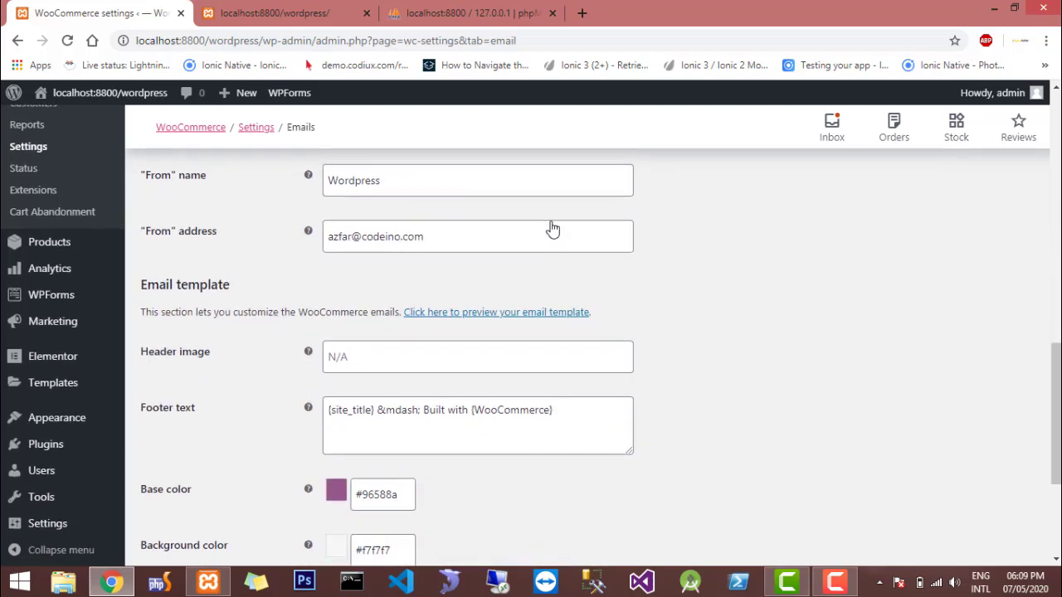
scroll(552, 228, down, 3)
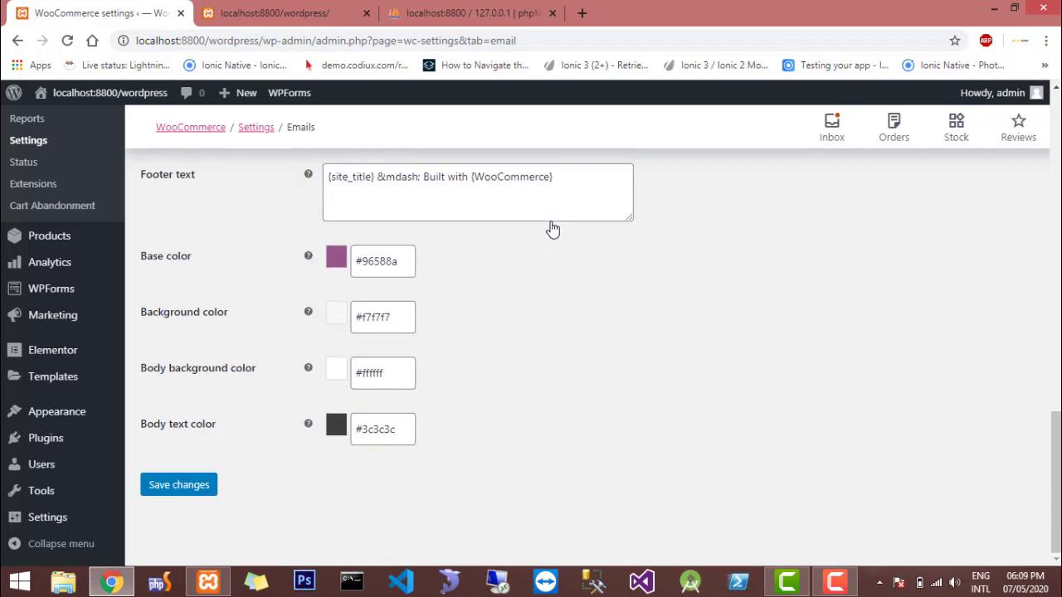
scroll(552, 228, up, 15)
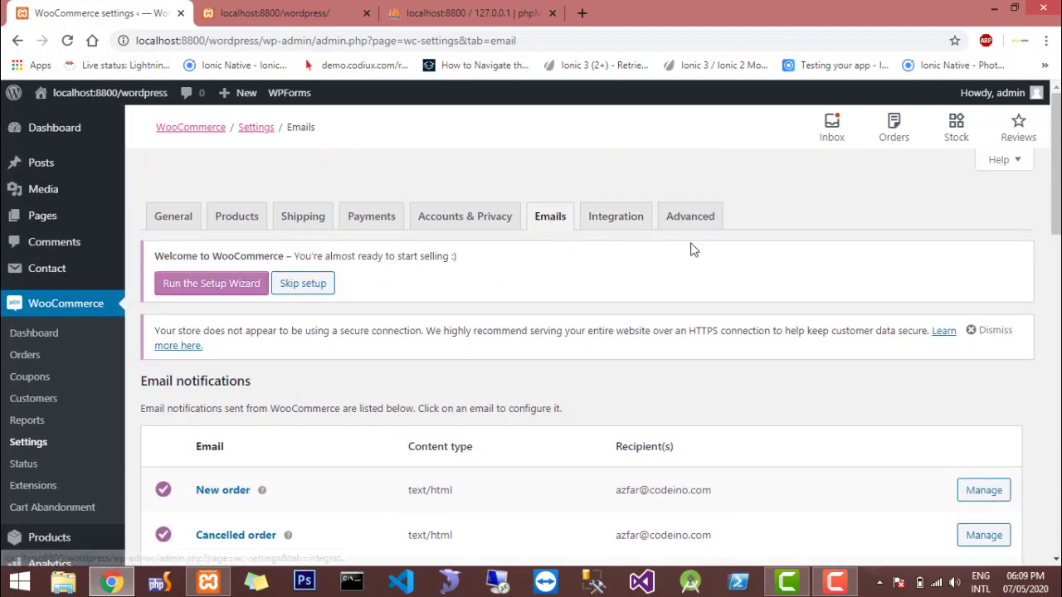
Examine the WooCommerce integration settings for MaxMind Geolocation, including the license key and database file path fields
click(617, 215)
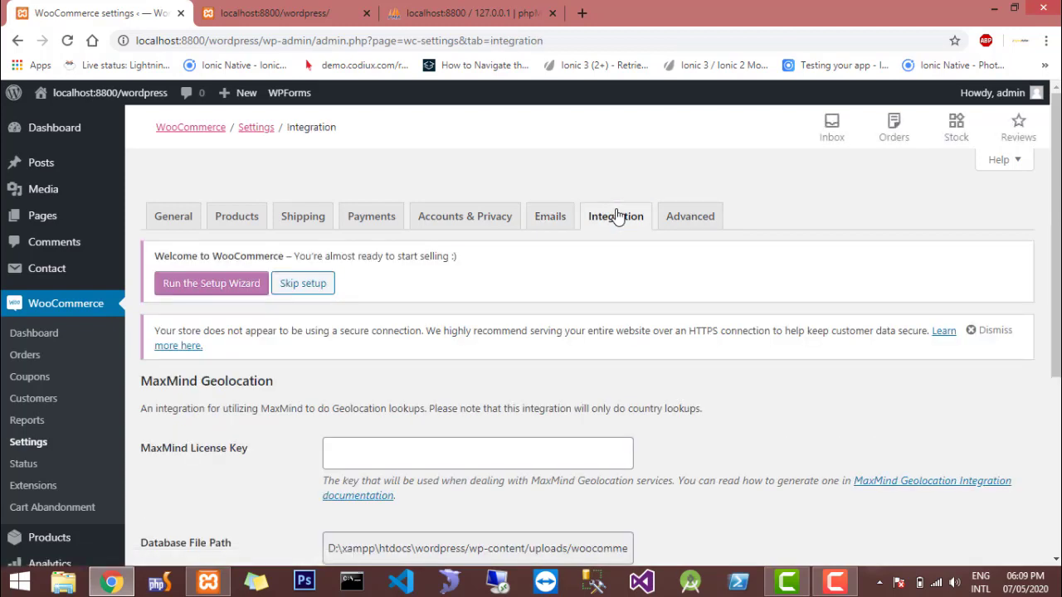
scroll(617, 216, down, 3)
scroll(617, 216, down, 2)
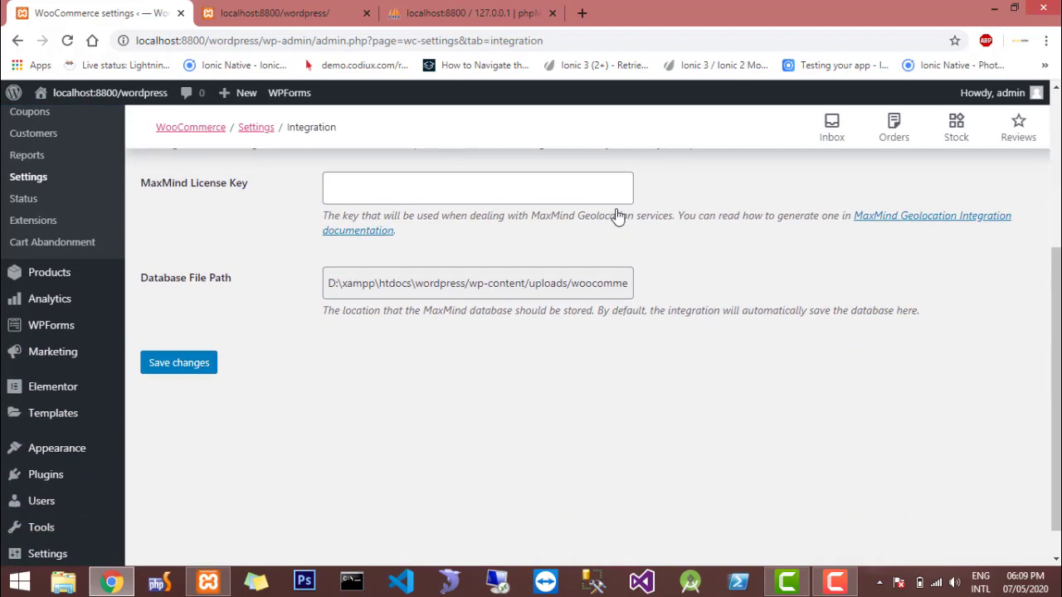
scroll(617, 216, up, 1)
scroll(616, 216, up, 2)
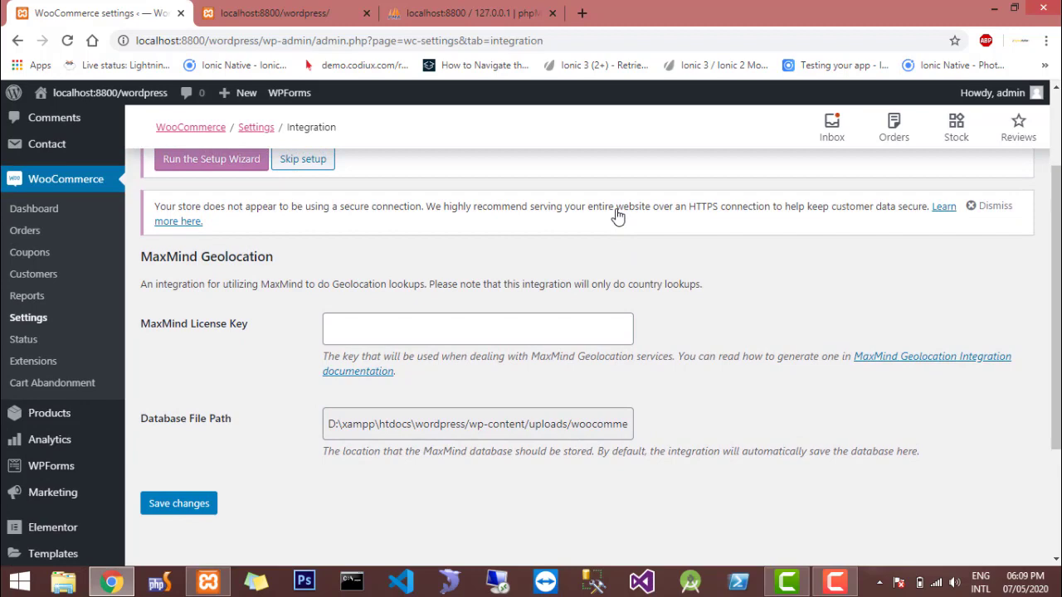
scroll(617, 215, up, 1)
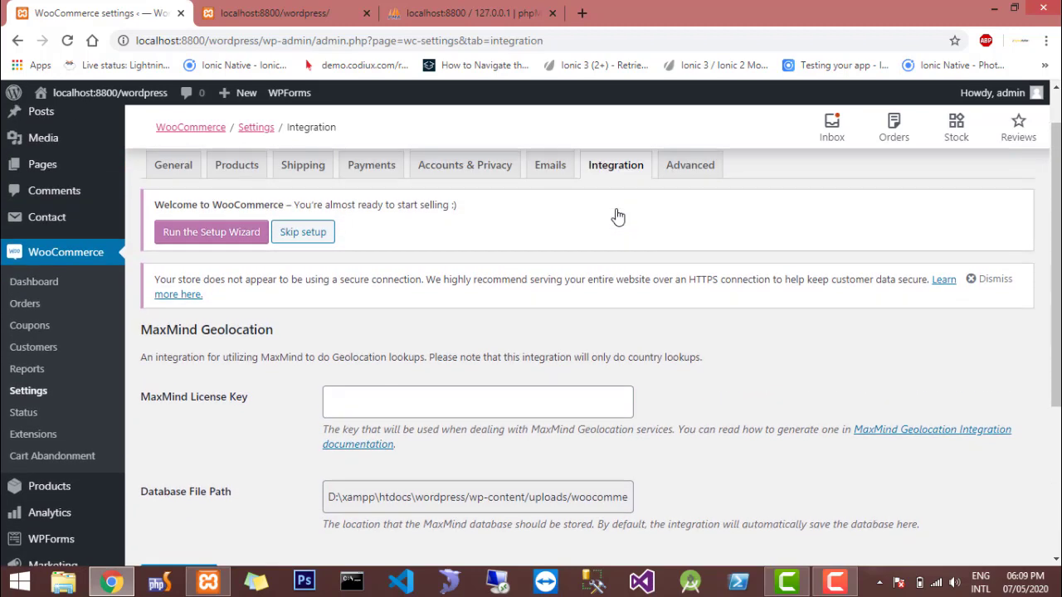
scroll(618, 217, down, 1)
scroll(618, 216, up, 1)
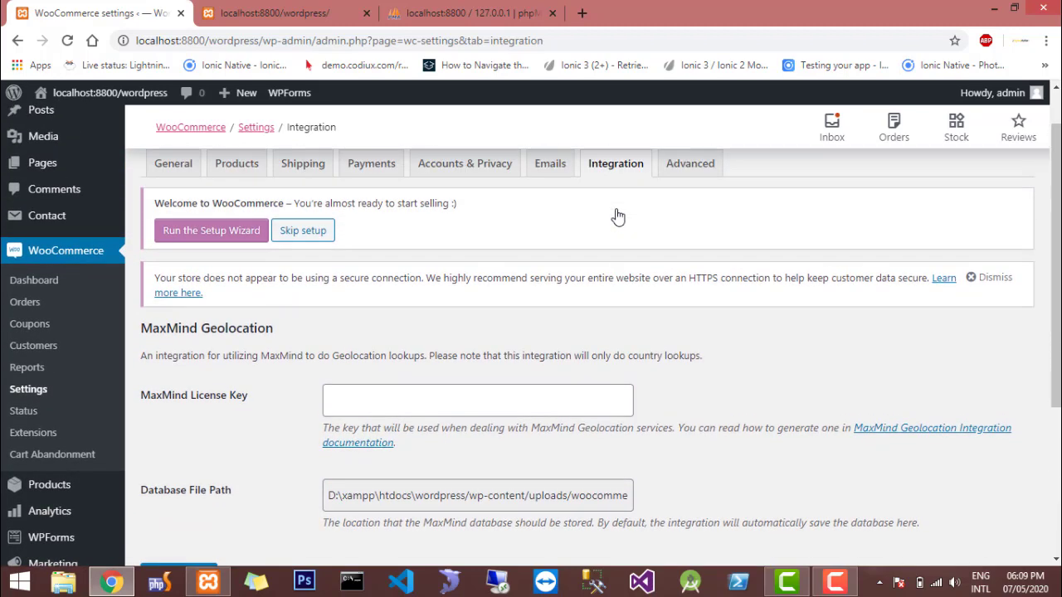
scroll(618, 216, up, 1)
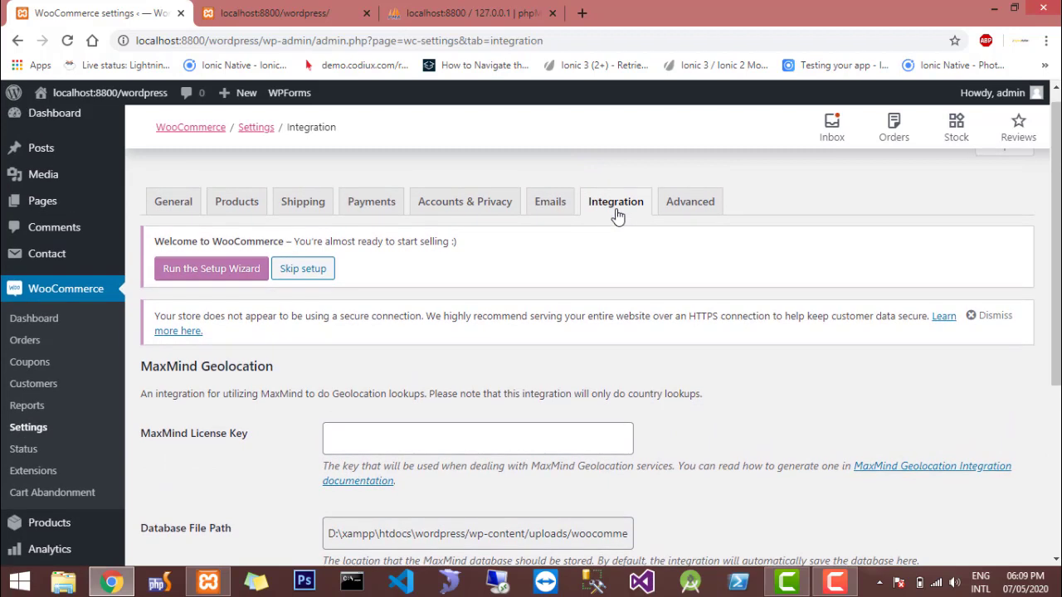
Open the advanced WooCommerce settings and review the page setup, including the pages available for the cart
click(693, 218)
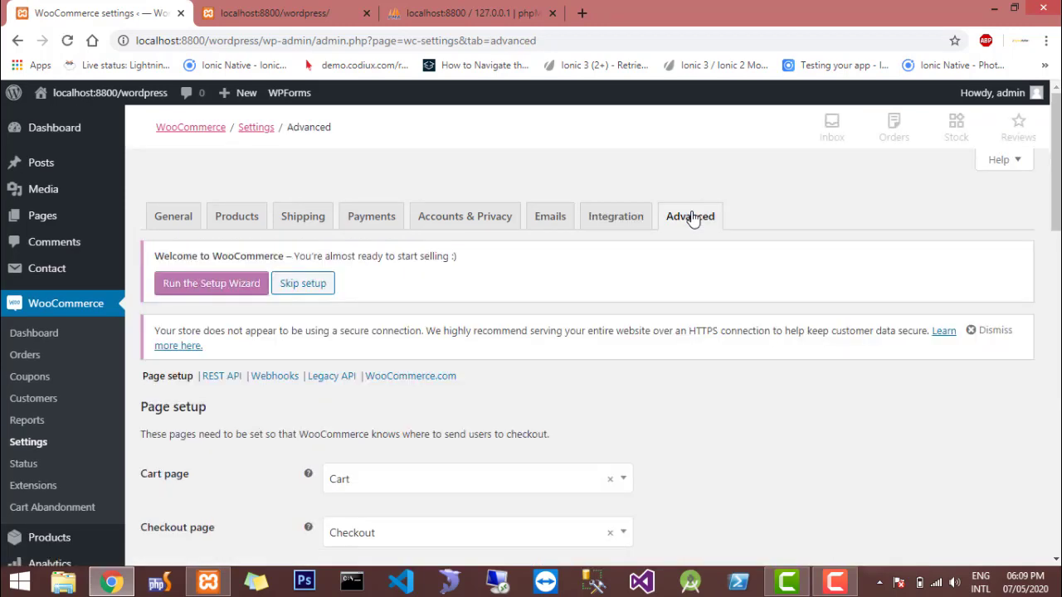
scroll(693, 218, down, 4)
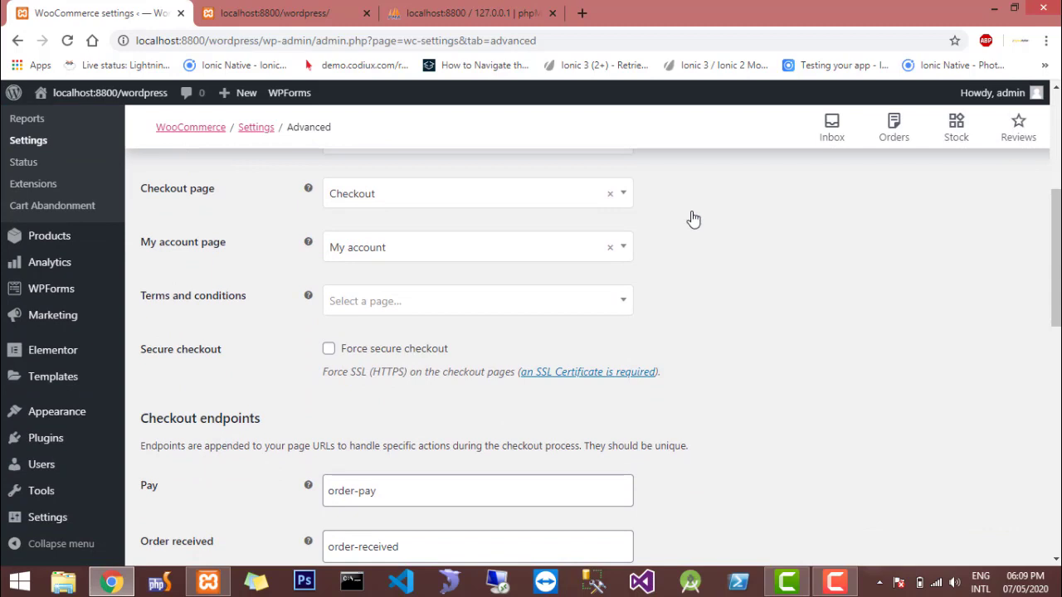
scroll(692, 219, up, 1)
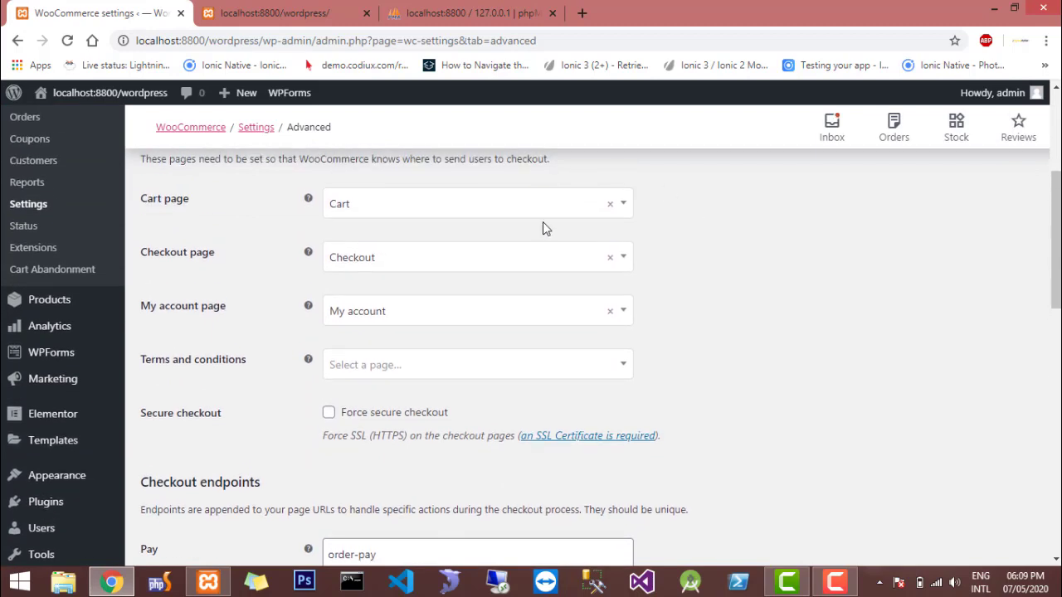
click(523, 214)
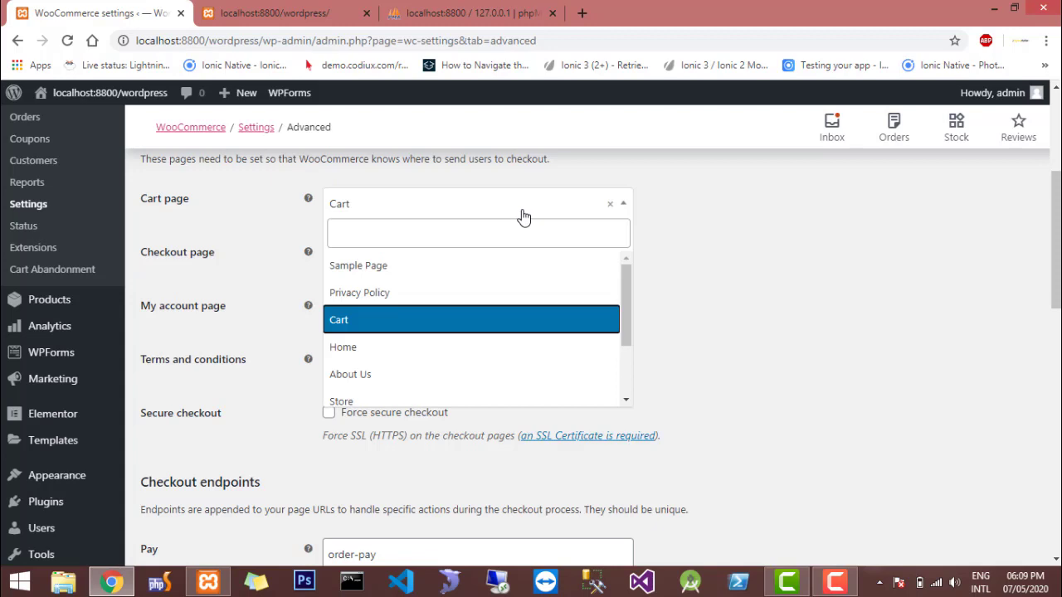
click(523, 214)
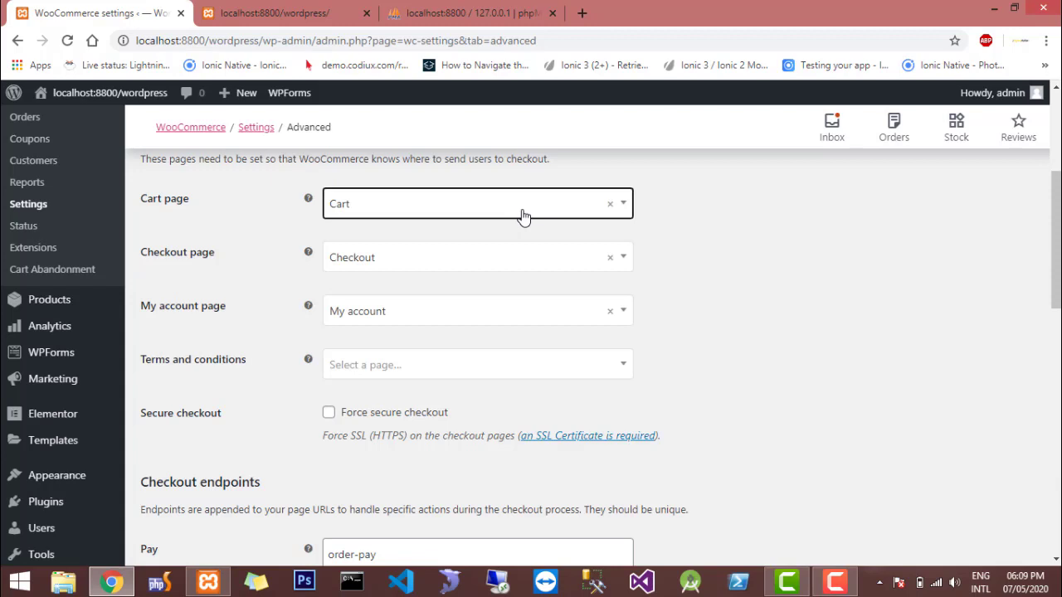
Set the Terms and conditions page to Privacy Policy in the page setup and save the changes
click(463, 363)
click(463, 363)
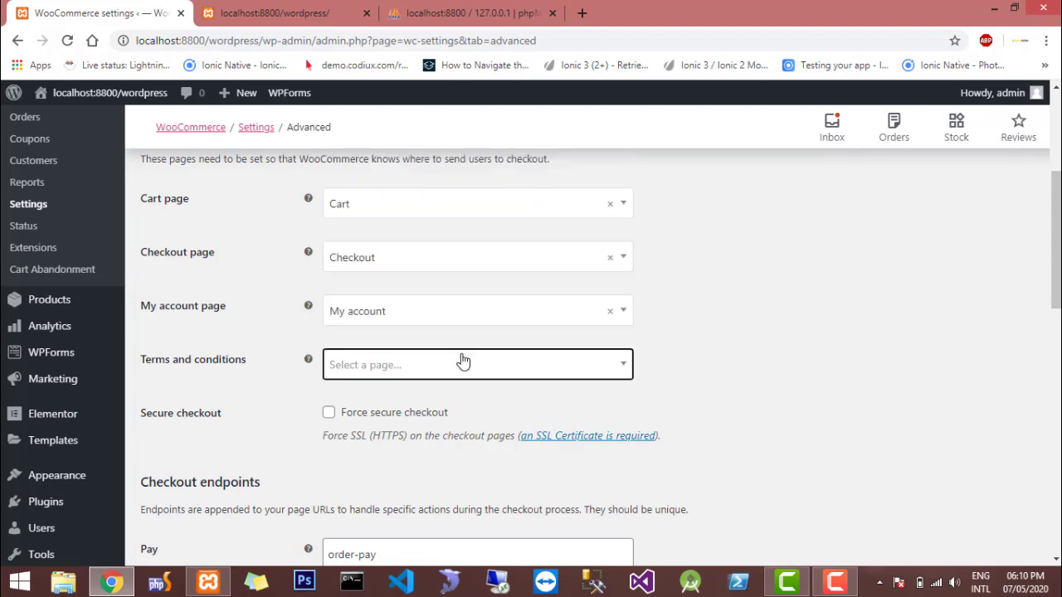
click(463, 363)
click(463, 363)
click(463, 362)
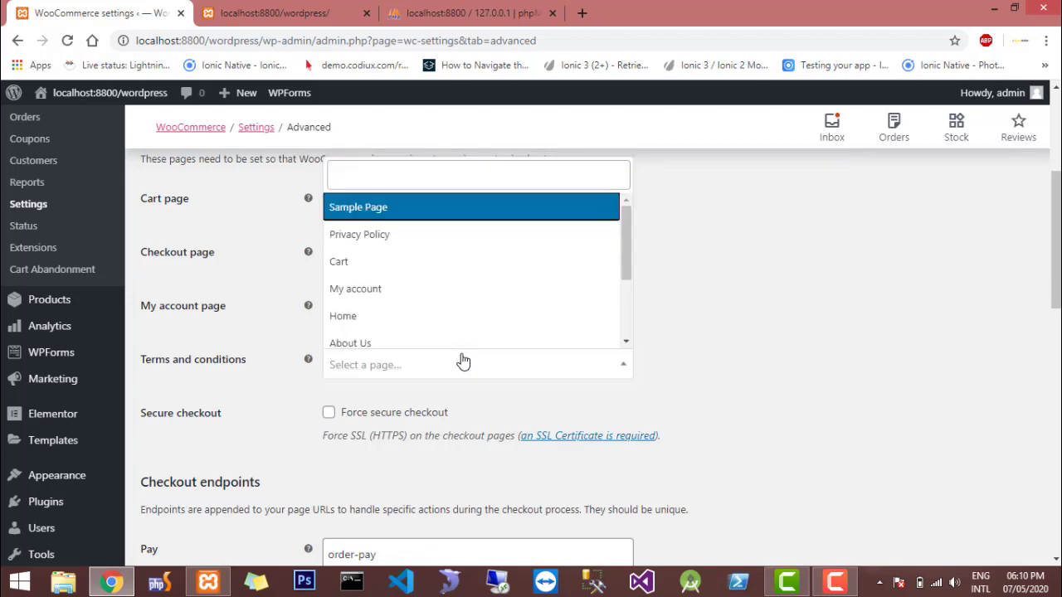
scroll(434, 270, down, 3)
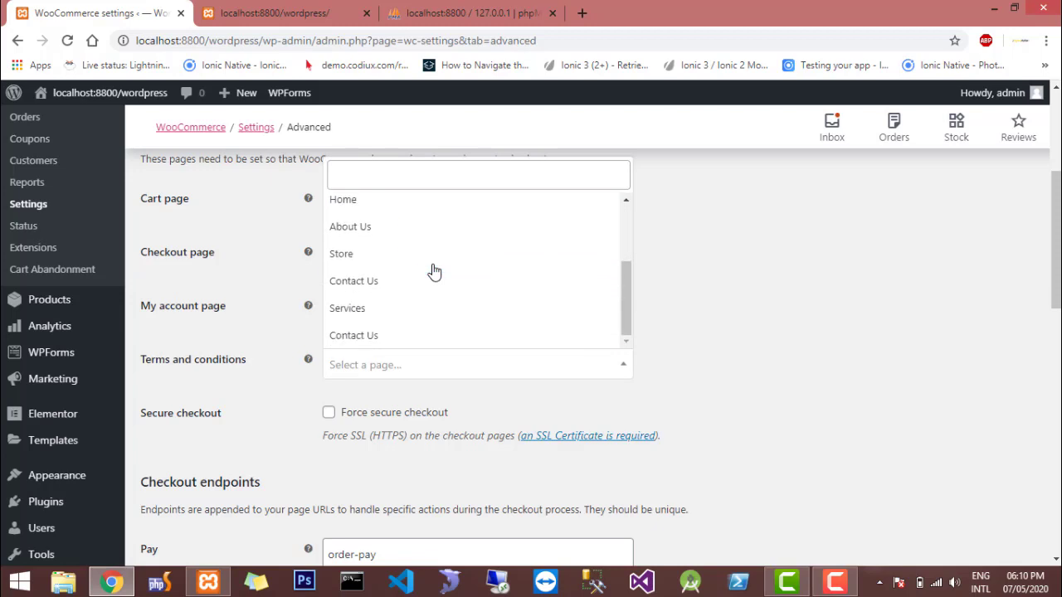
scroll(434, 271, up, 3)
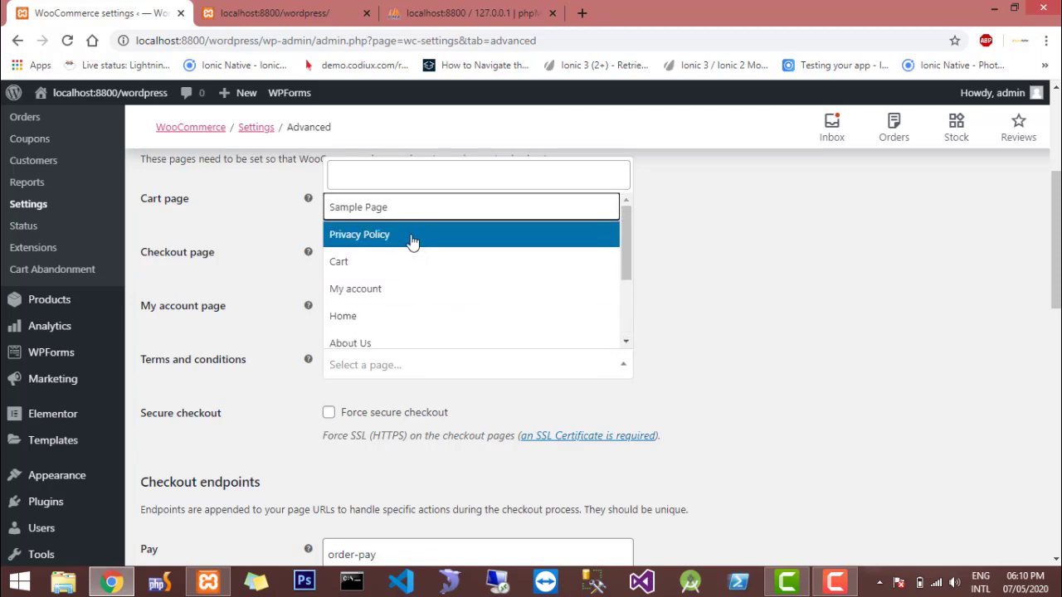
click(413, 237)
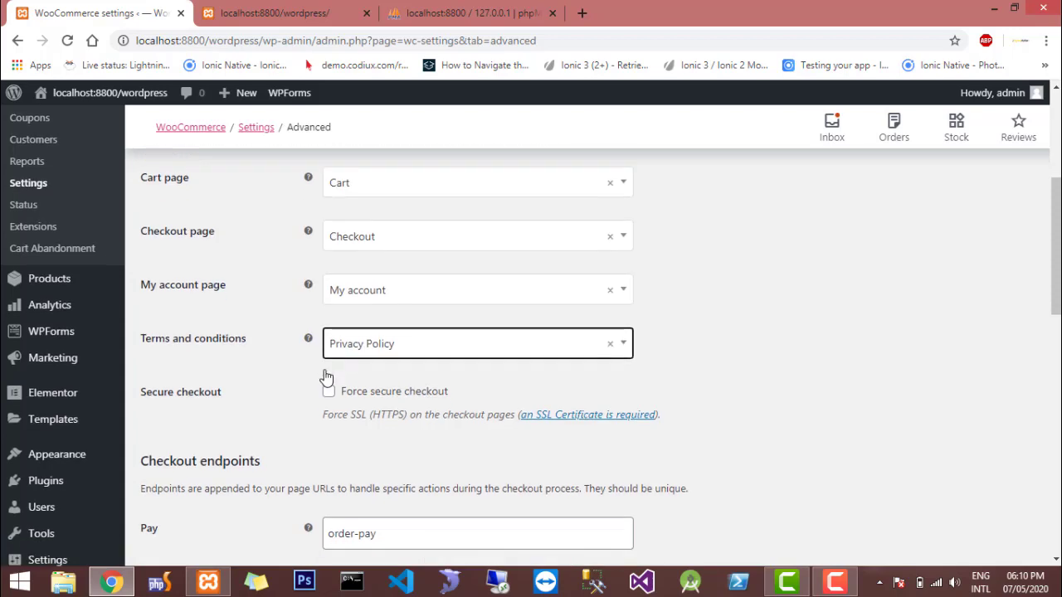
scroll(326, 377, down, 5)
scroll(326, 376, down, 5)
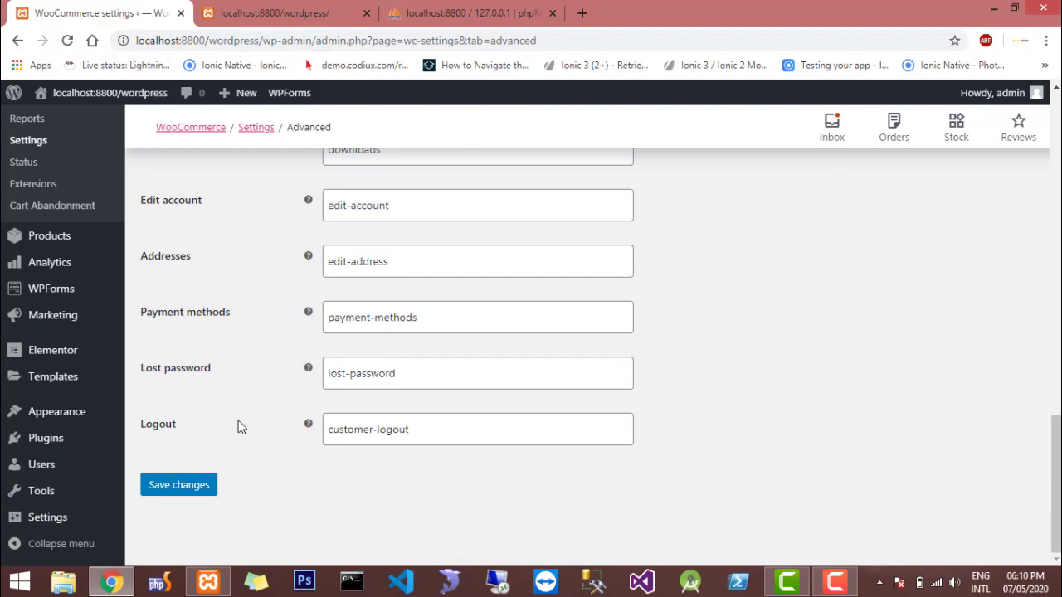
click(196, 488)
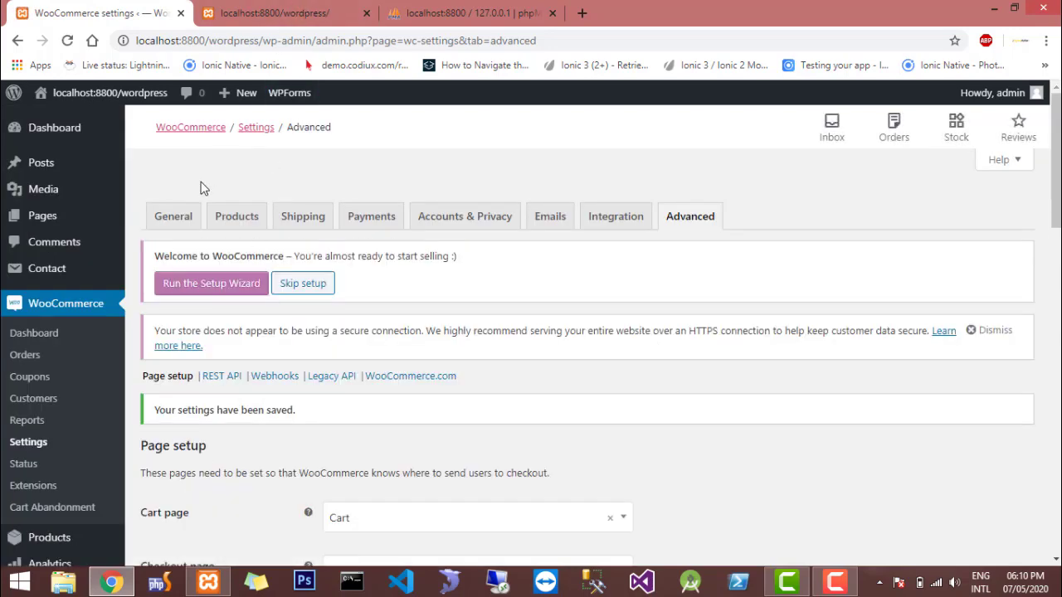
Switch to the live site and open the Plants product category
click(205, 8)
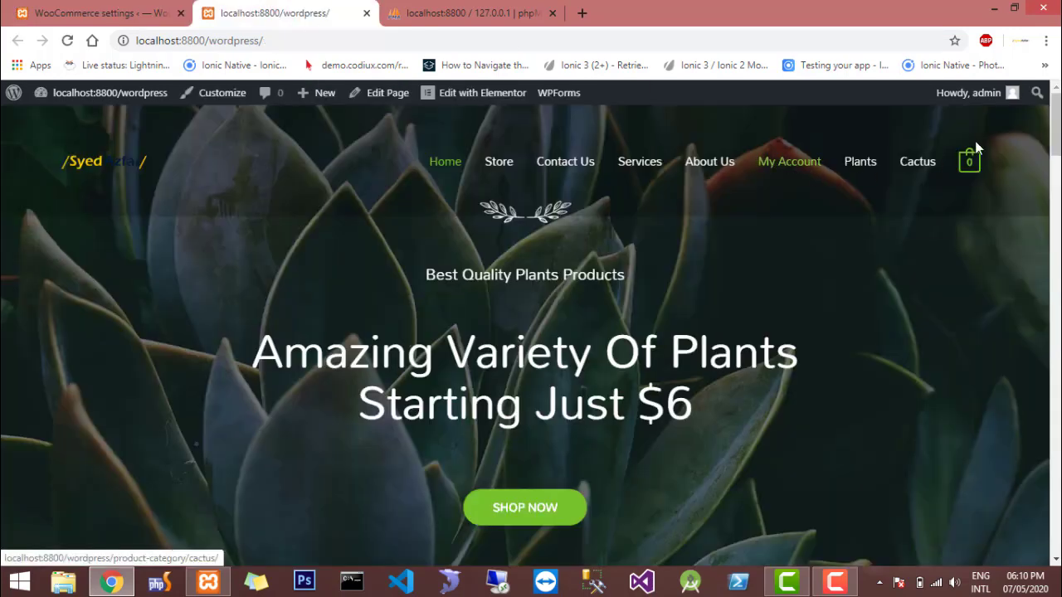
scroll(856, 330, down, 5)
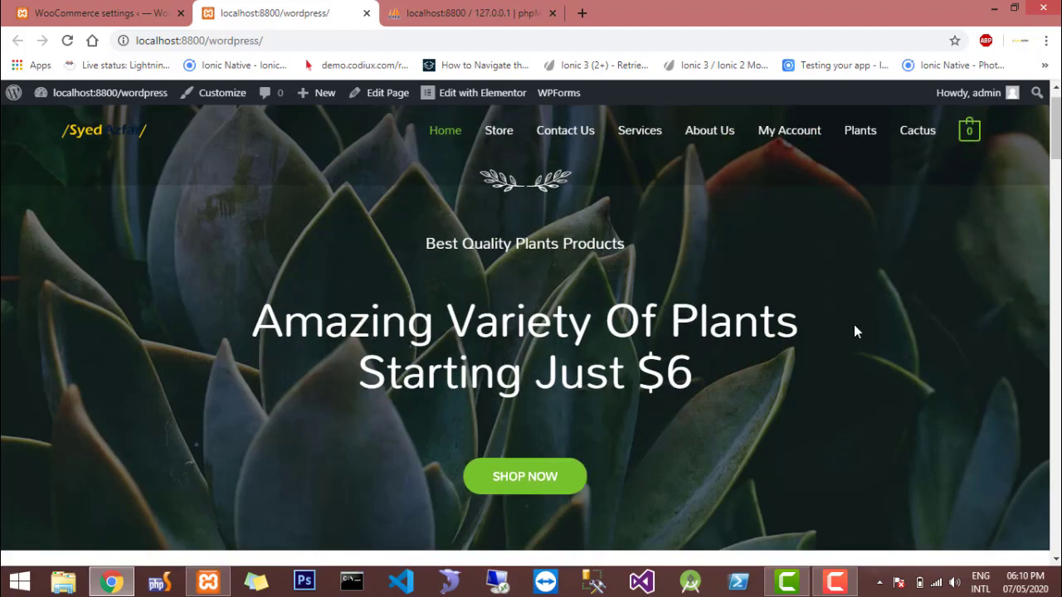
scroll(389, 474, down, 4)
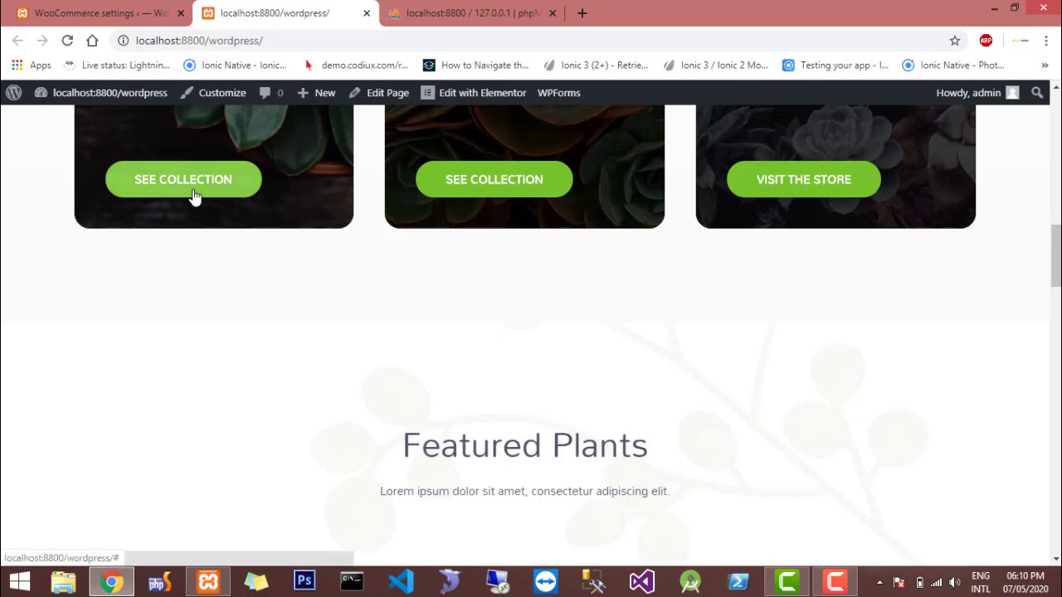
click(192, 198)
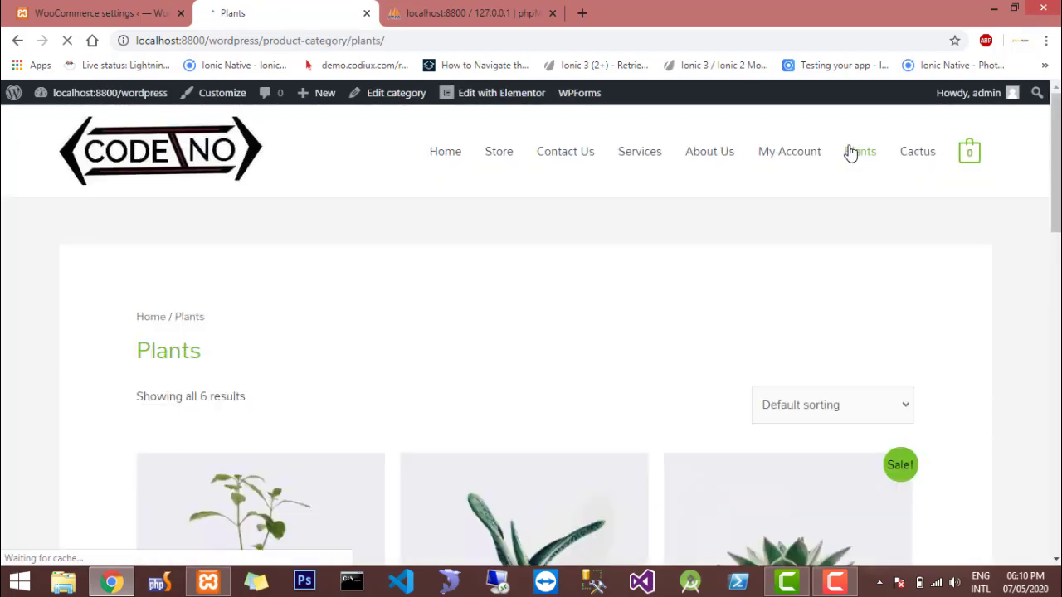
Look through the products in the Plants category on the live site, including their names and prices
scroll(521, 297, down, 1)
scroll(522, 297, down, 3)
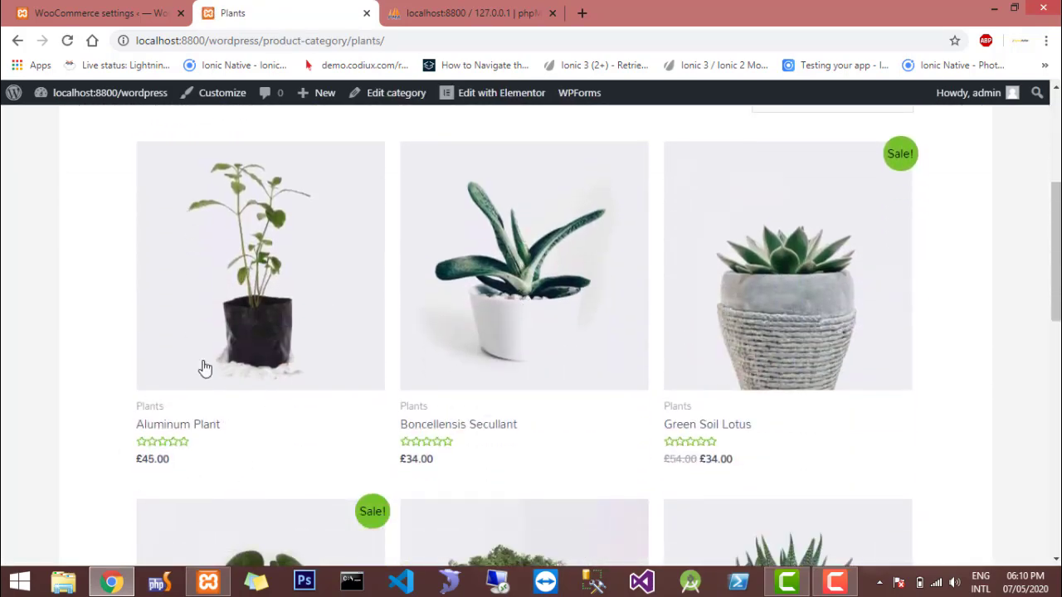
scroll(282, 333, down, 1)
scroll(286, 273, down, 5)
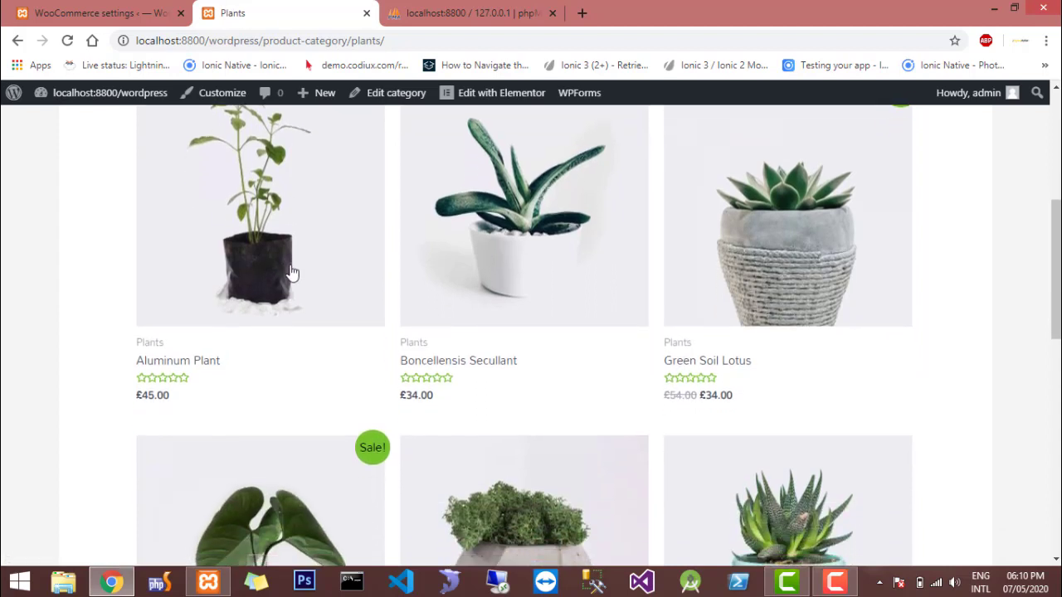
scroll(282, 249, down, 5)
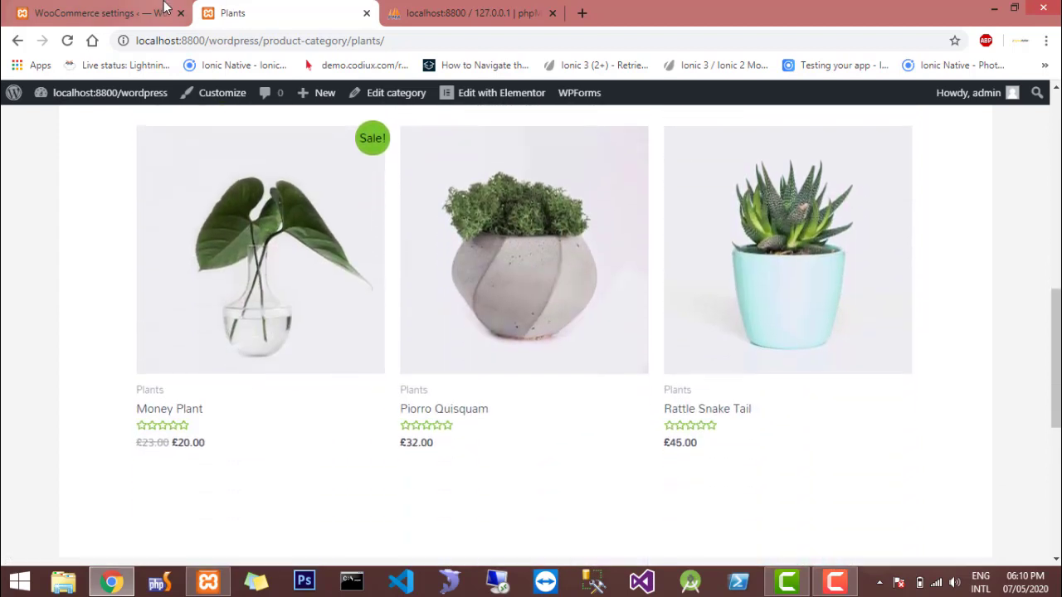
scroll(298, 161, up, 7)
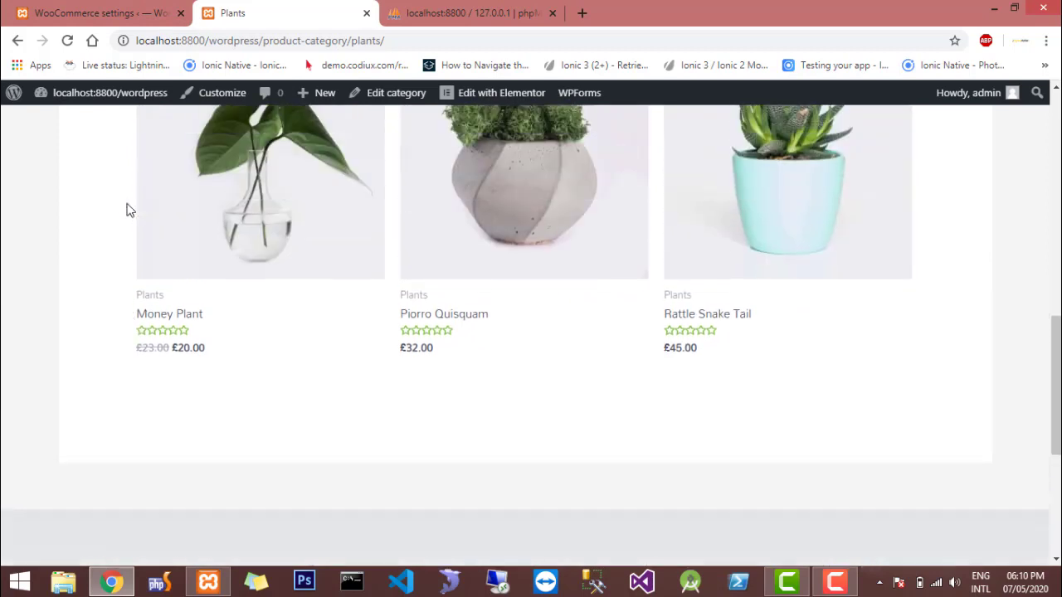
scroll(127, 210, up, 6)
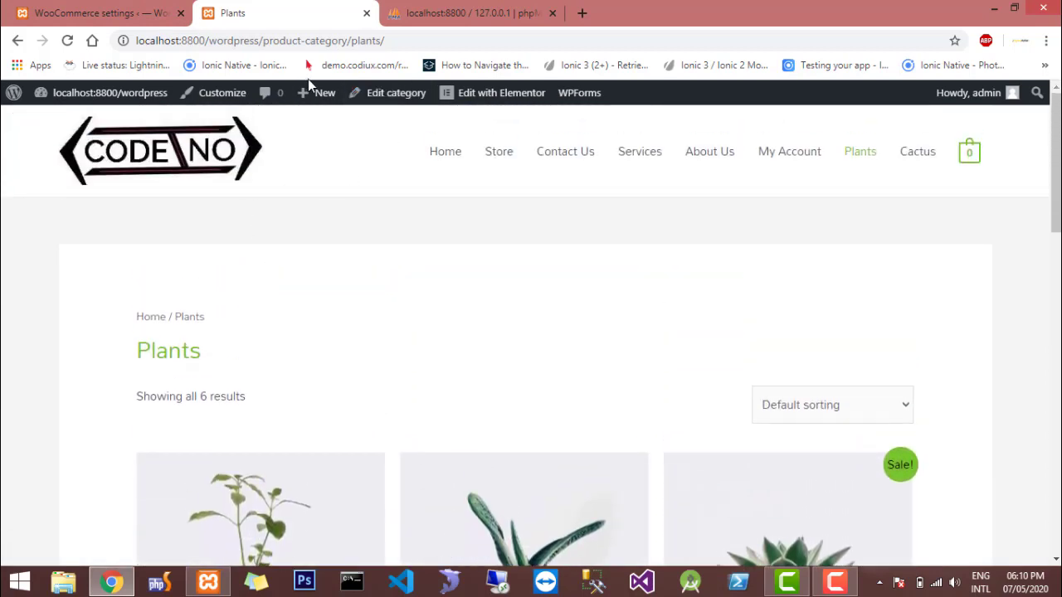
scroll(243, 350, down, 4)
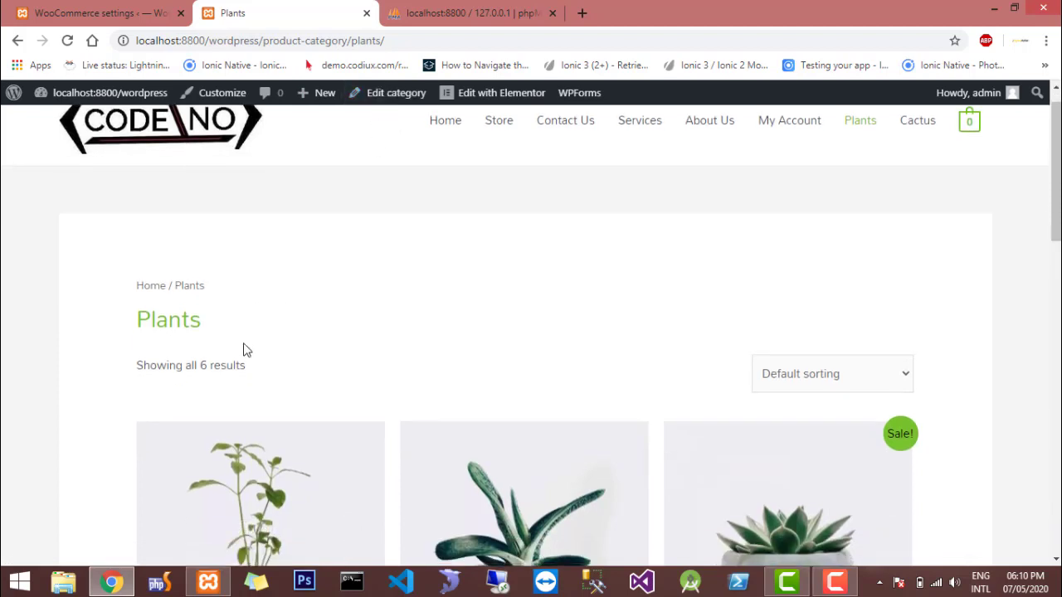
scroll(243, 349, down, 1)
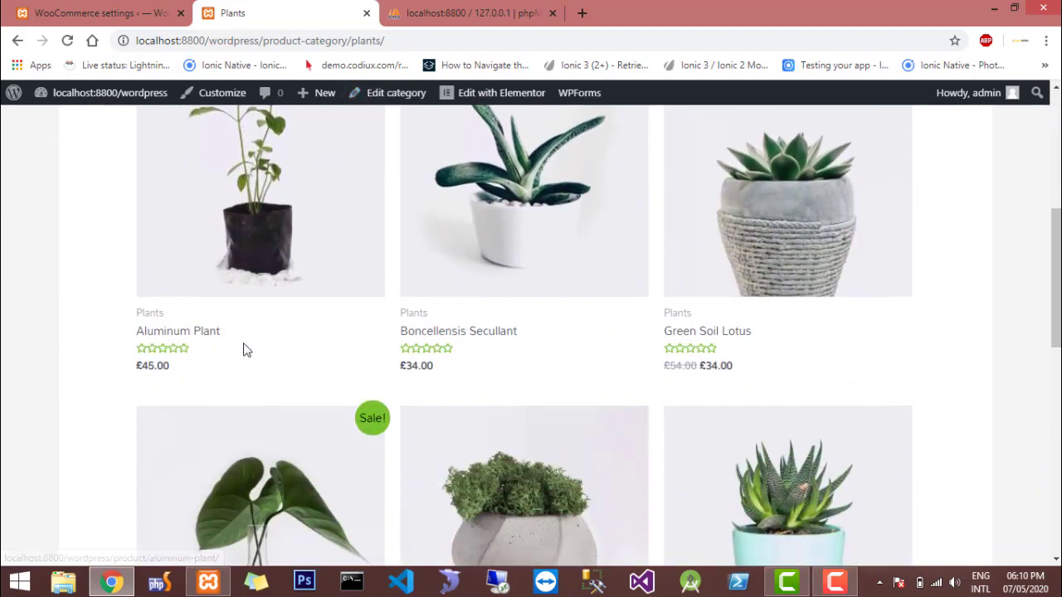
Open the Aluminum Plant product page and add one plant to the cart
click(244, 273)
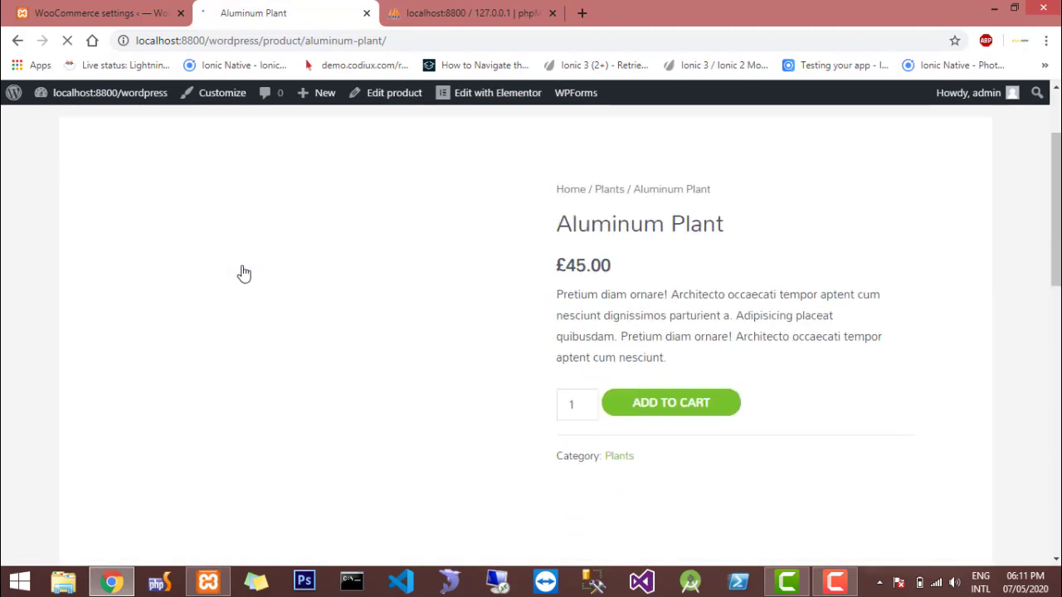
scroll(240, 273, down, 4)
click(641, 222)
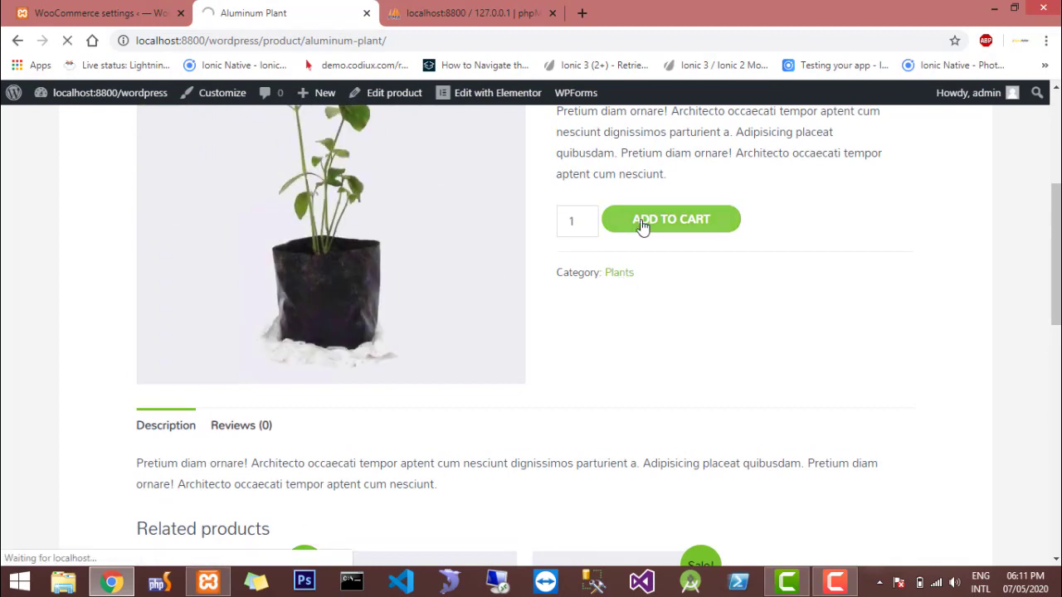
Open the shopping cart and proceed to checkout
scroll(641, 224, up, 4)
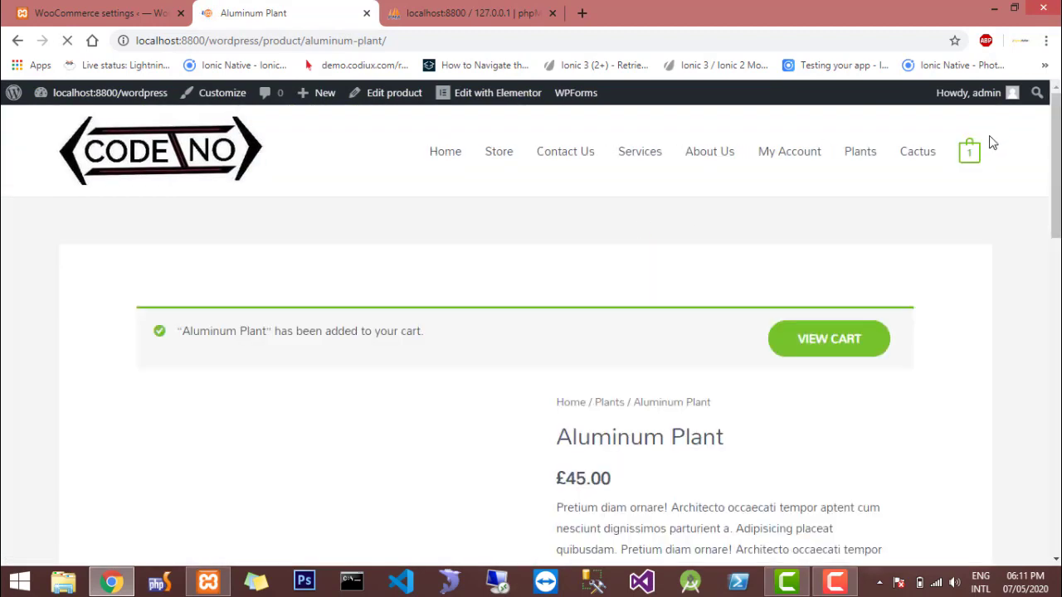
click(975, 166)
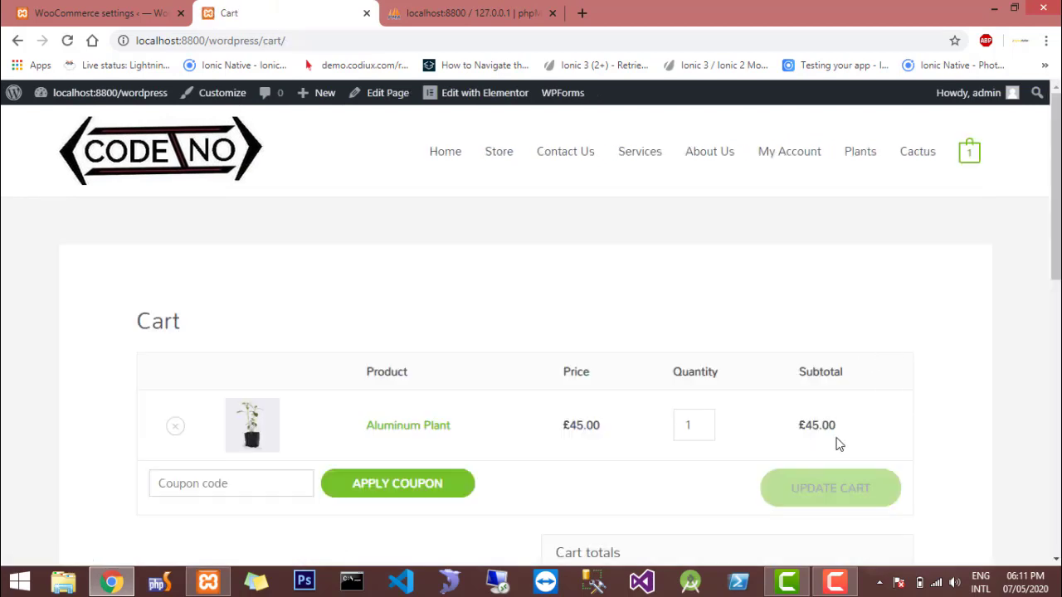
scroll(839, 444, down, 3)
click(645, 427)
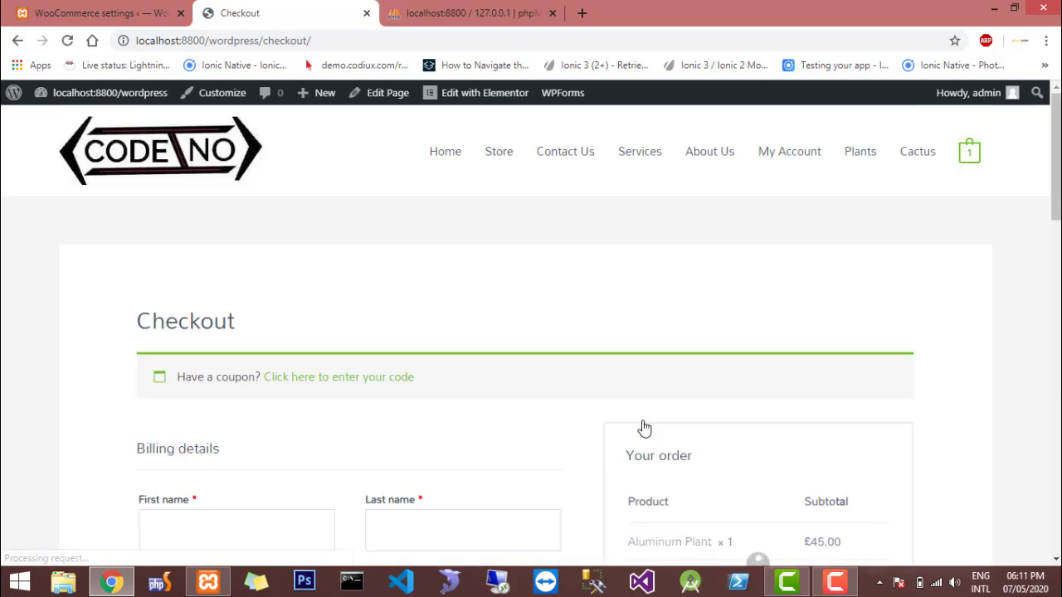
Examine the checkout page's billing fields, order summary, cash on delivery payment method and terms and conditions checkbox
scroll(645, 427, down, 1)
scroll(644, 427, down, 5)
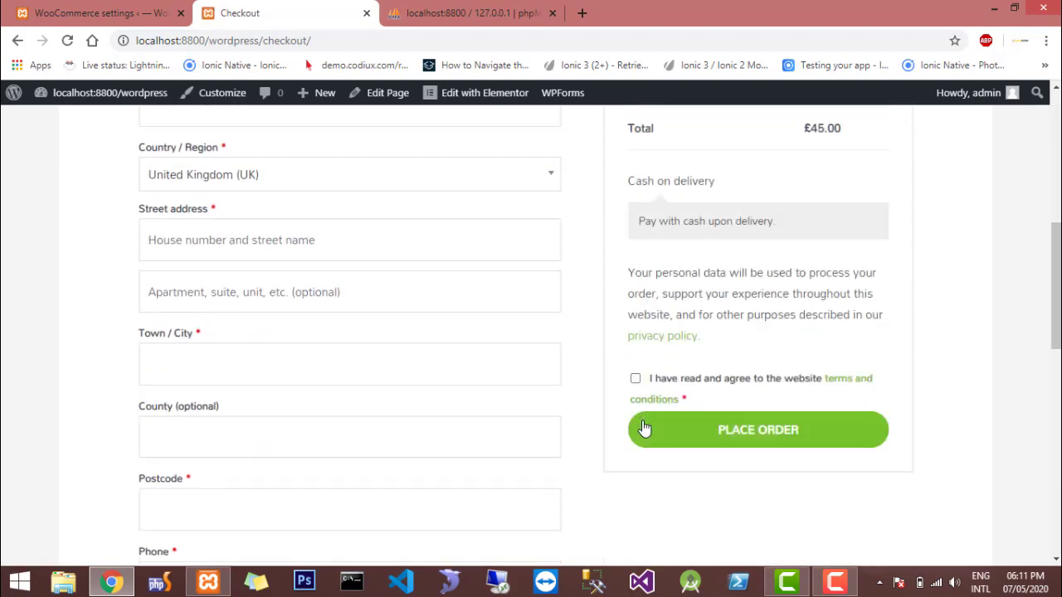
scroll(703, 357, up, 1)
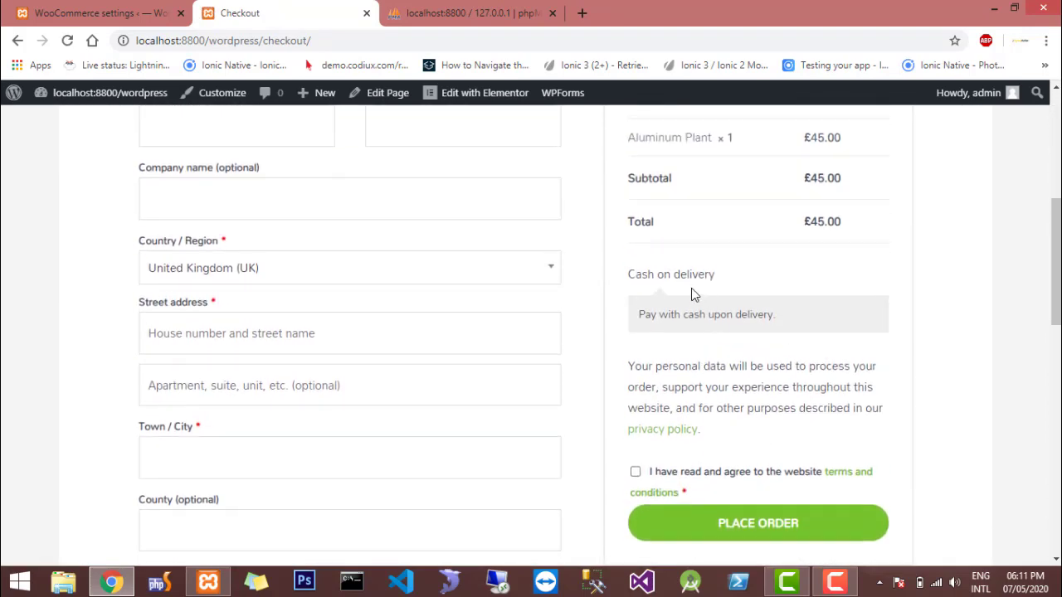
triple_click(677, 274)
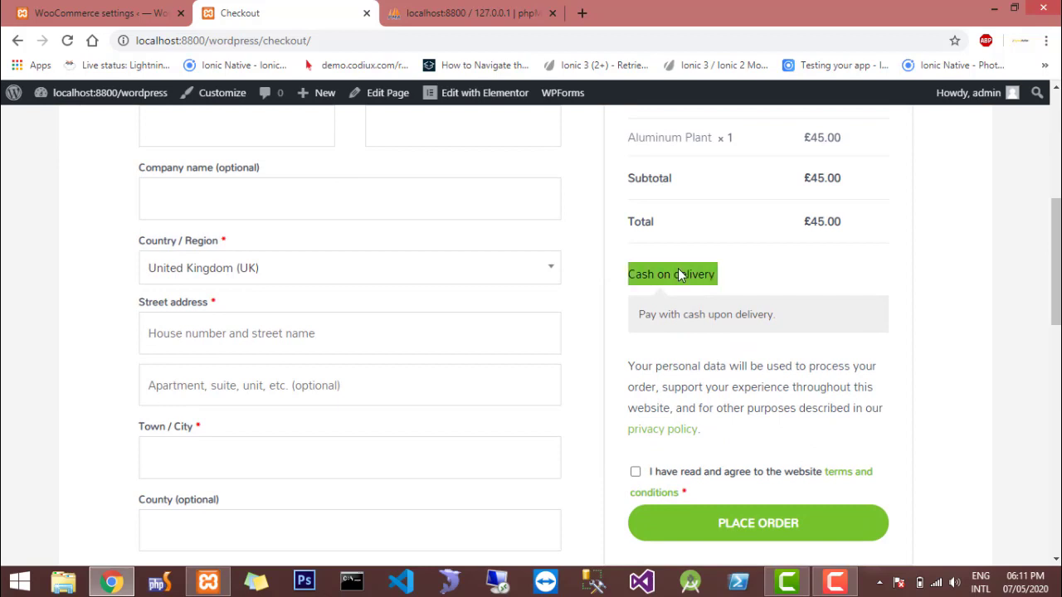
click(682, 314)
triple_click(682, 315)
scroll(682, 315, up, 3)
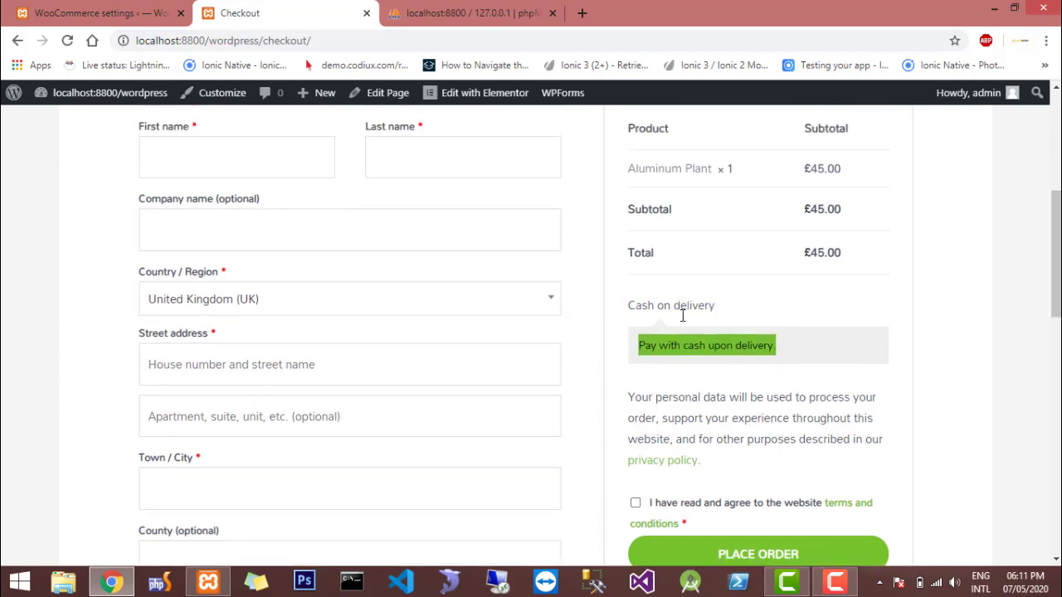
scroll(682, 315, down, 1)
scroll(682, 315, up, 2)
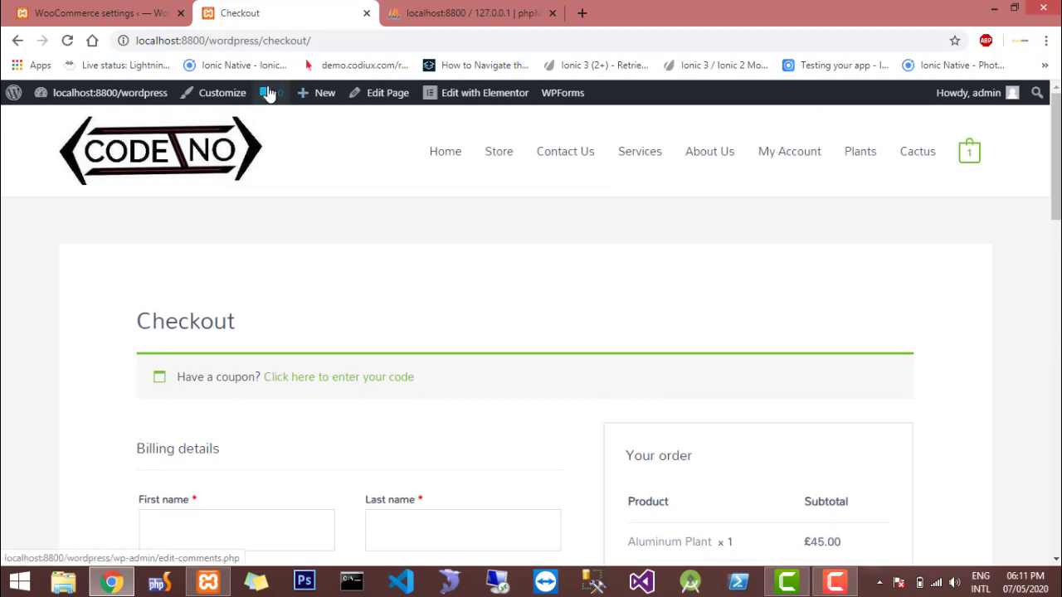
Return to the WordPress admin and open the list of all products
click(108, 10)
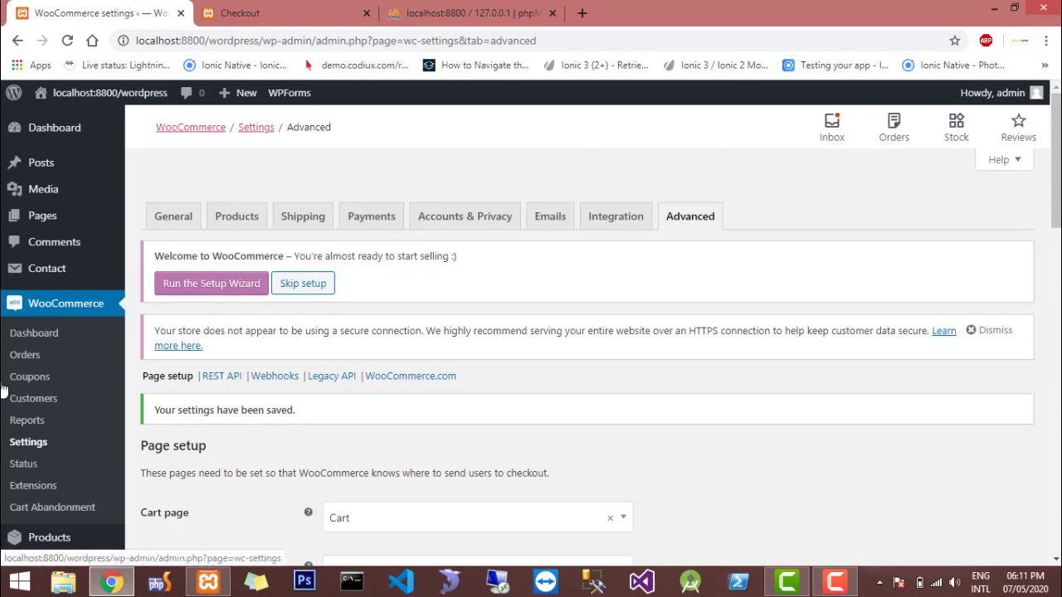
scroll(7, 381, down, 3)
scroll(4, 385, down, 1)
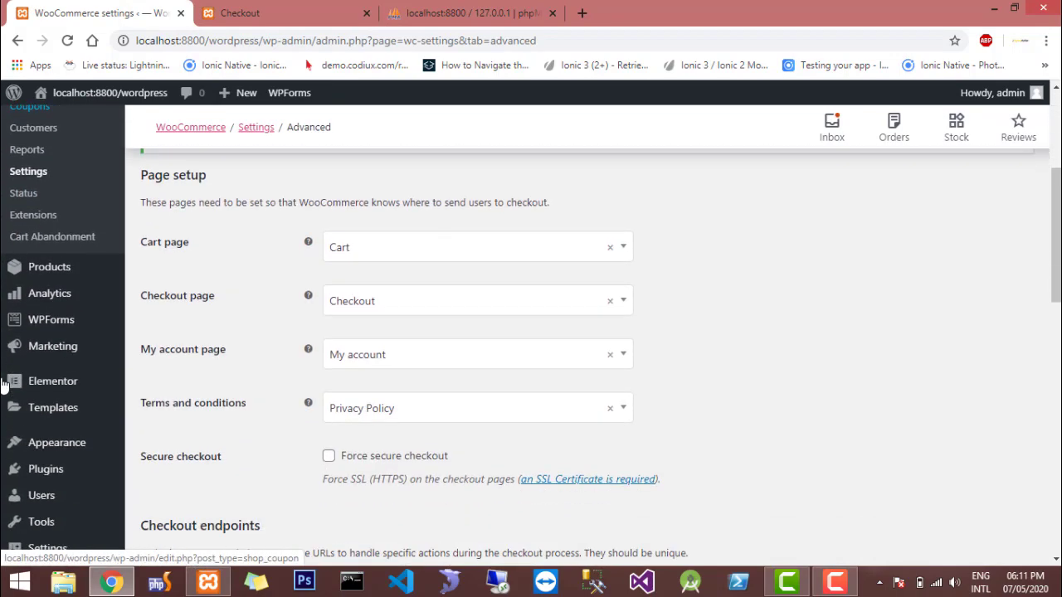
scroll(4, 385, down, 1)
scroll(4, 386, up, 1)
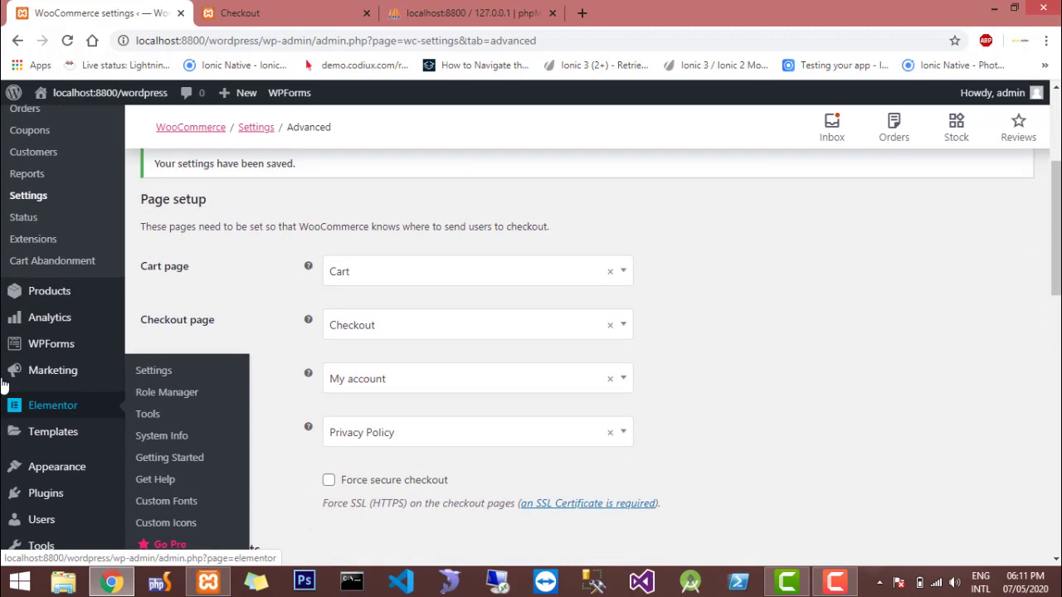
click(48, 307)
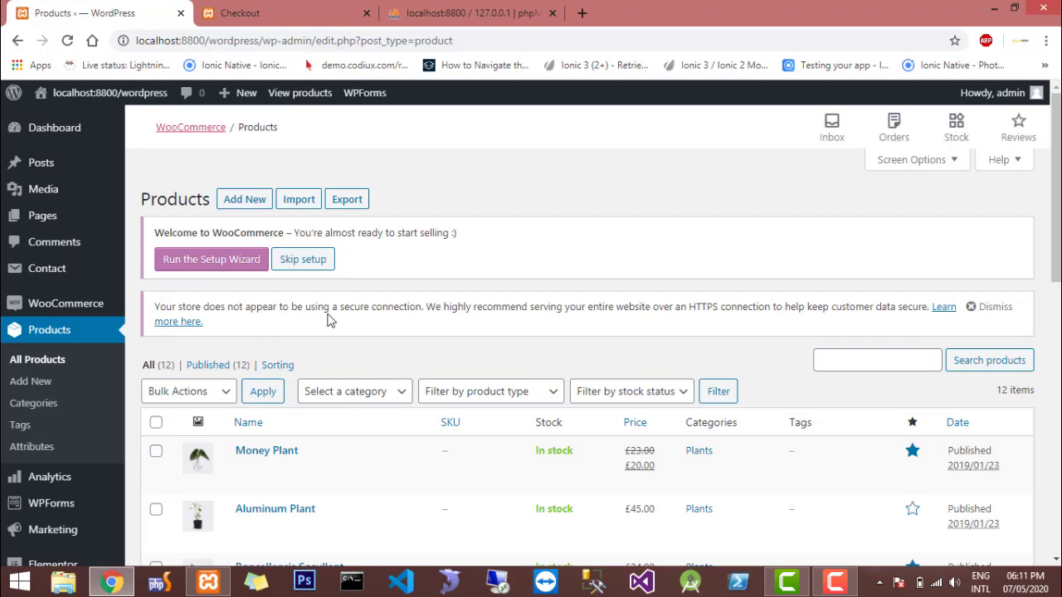
Start a new product named "plant 1" with the description "dsdsd"
scroll(328, 321, down, 1)
scroll(328, 321, up, 3)
click(245, 201)
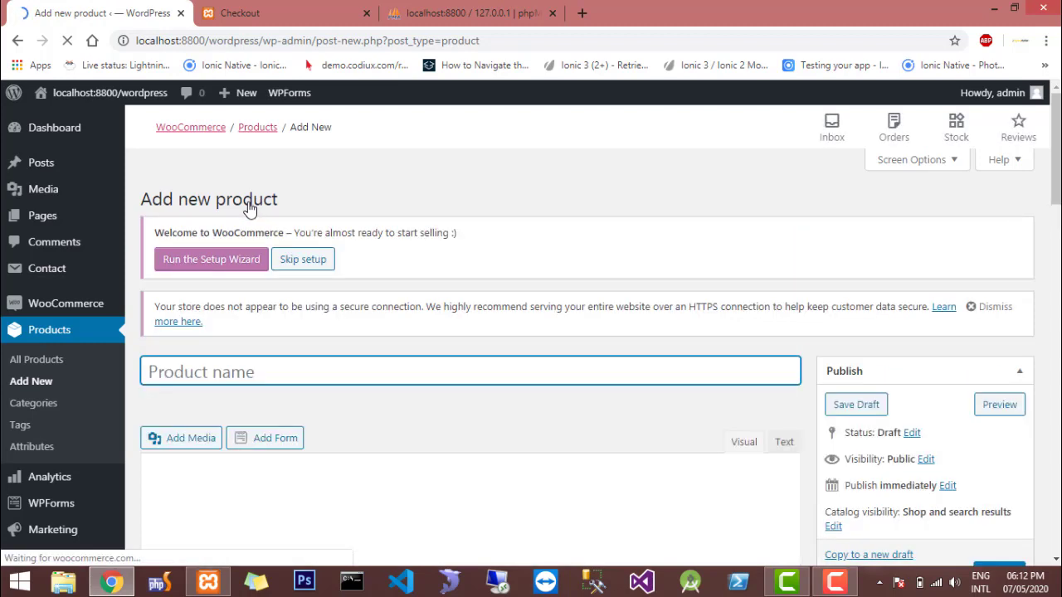
text(plant 1)
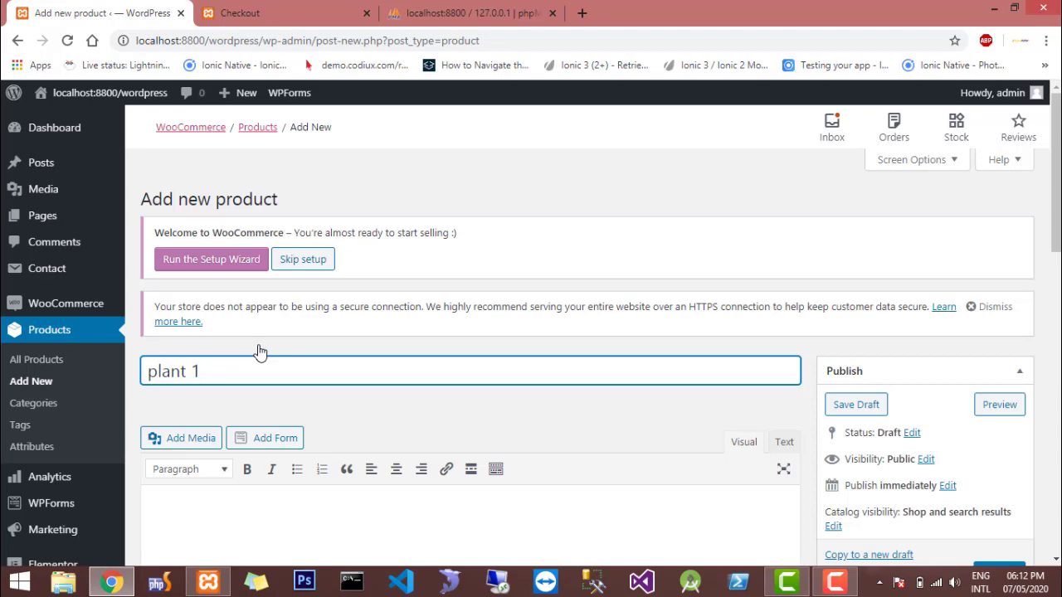
key(Tab)
scroll(259, 352, down, 4)
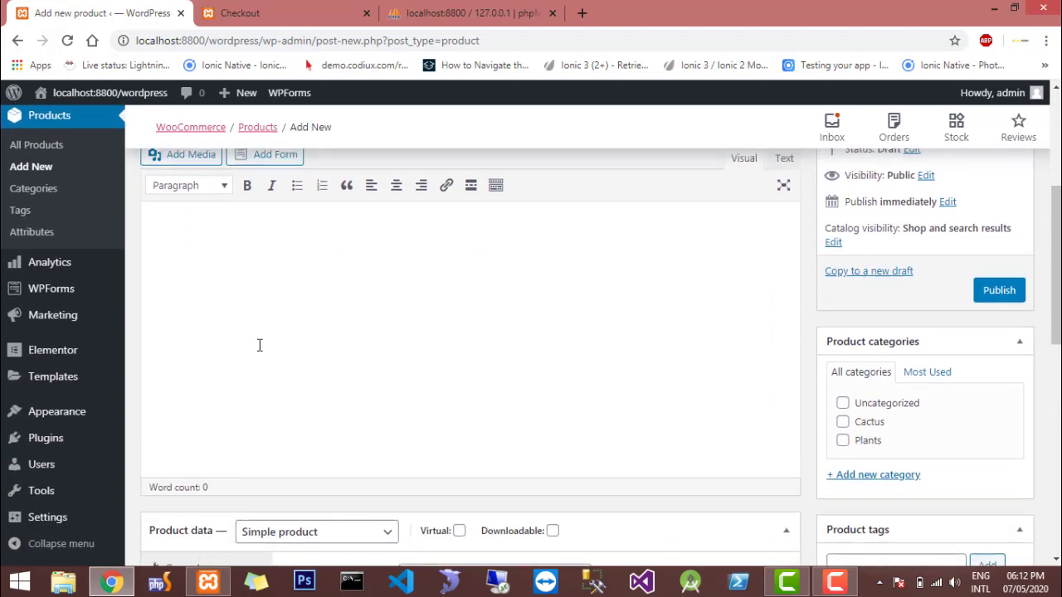
text(dsdsd)
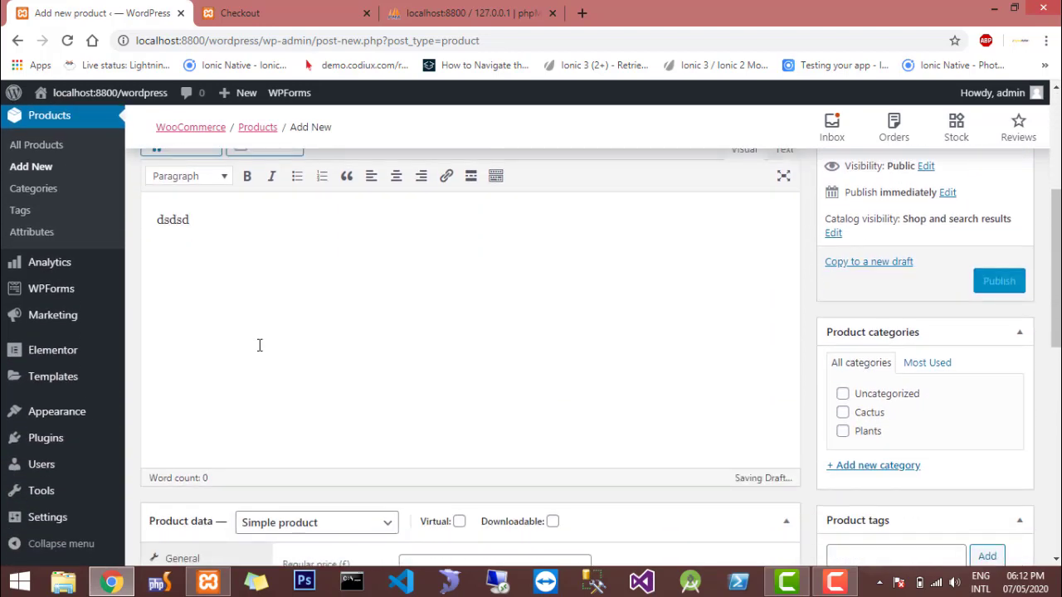
Assign the new product to the Plants category, keep it as a simple product and set its regular price to £13.99
scroll(564, 301, down, 2)
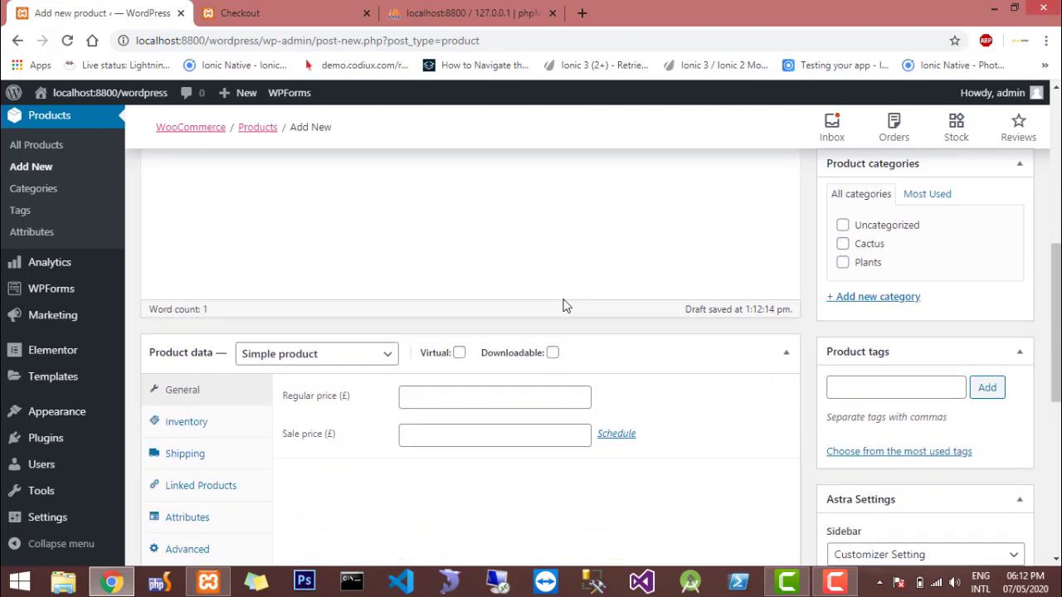
click(842, 261)
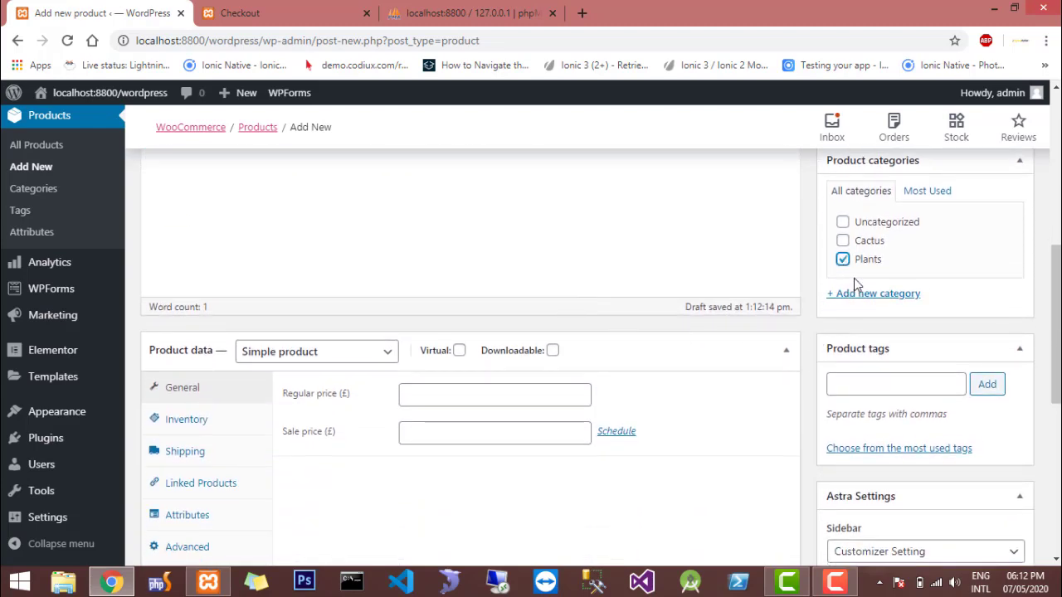
scroll(636, 353, down, 1)
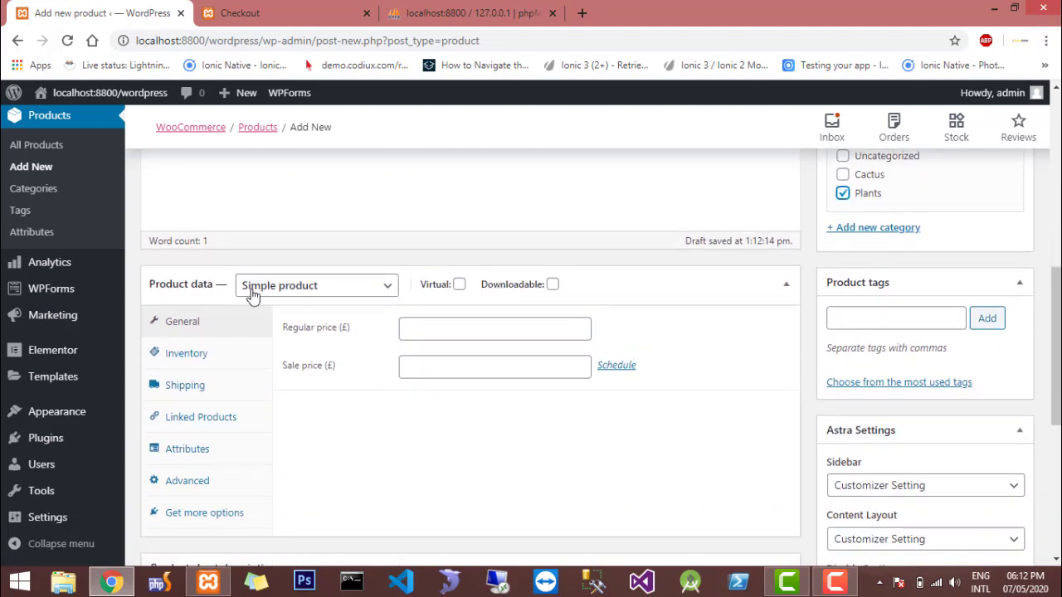
click(278, 294)
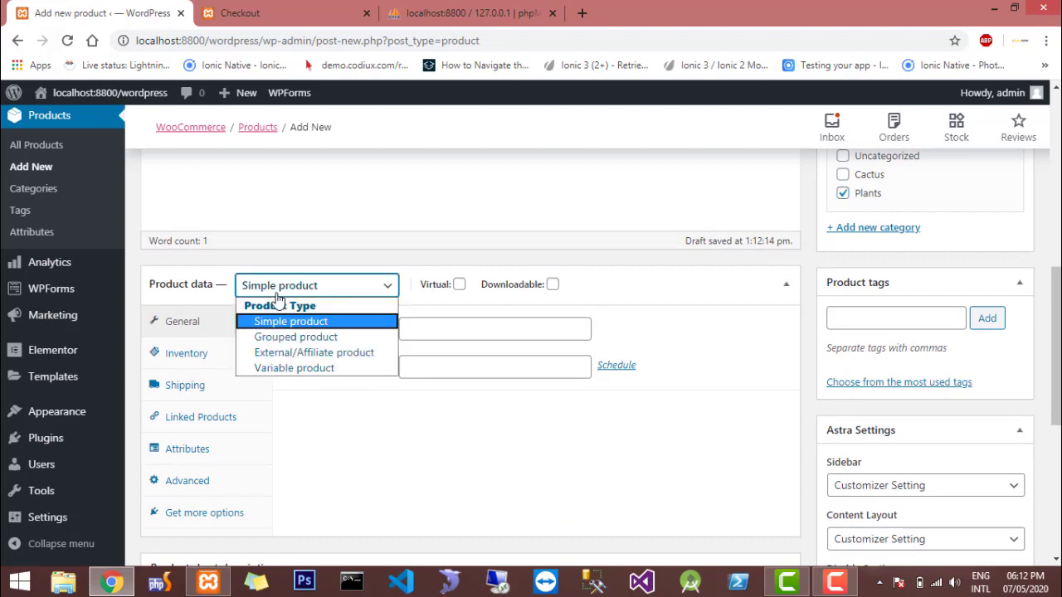
click(277, 296)
click(419, 331)
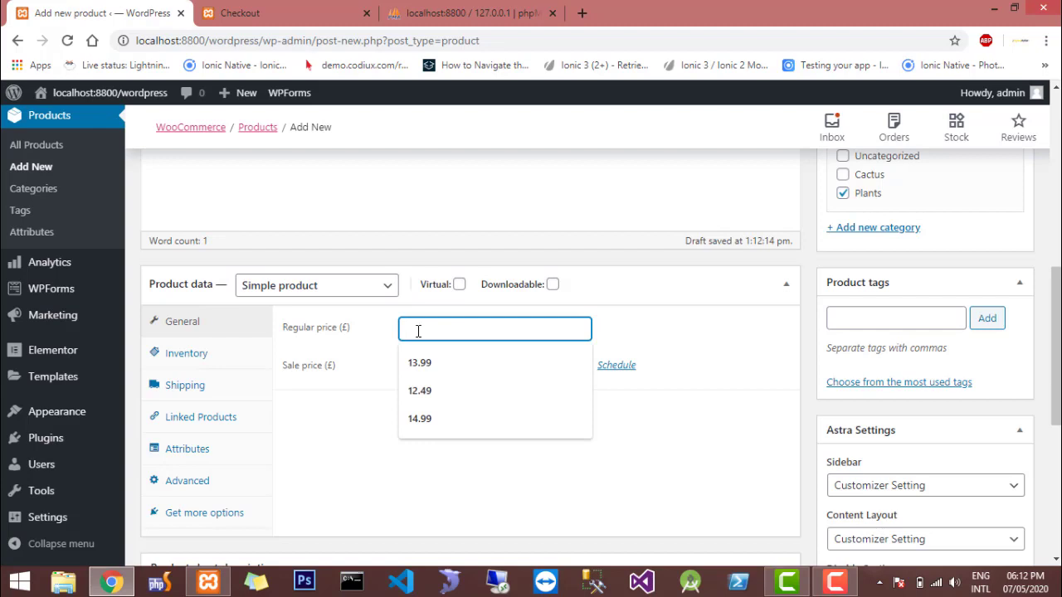
click(423, 363)
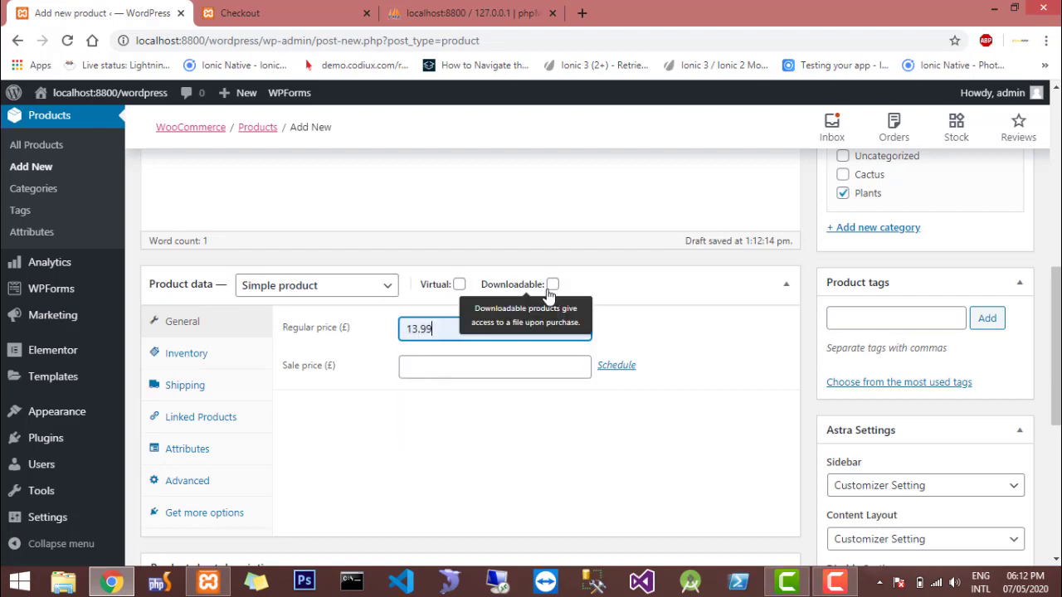
Review the new product's inventory settings and its shipping weight, dimensions and shipping class options
click(235, 361)
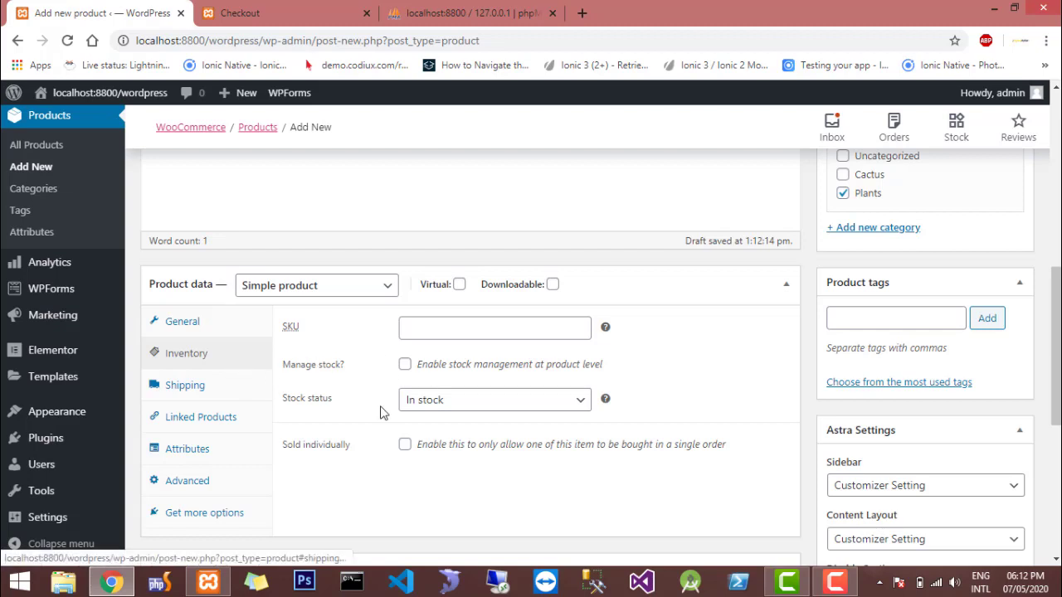
click(183, 384)
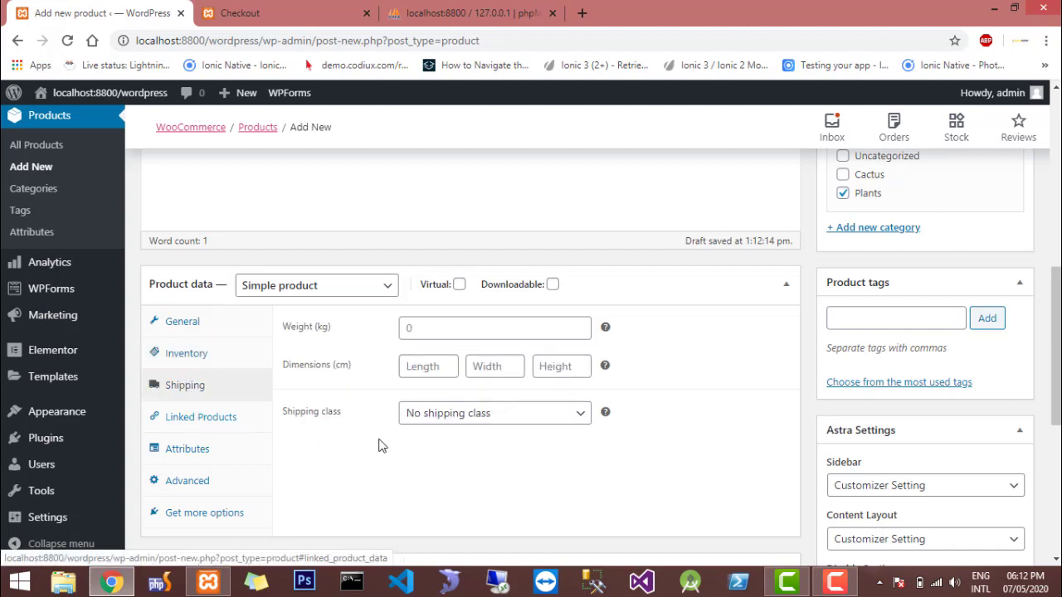
click(461, 419)
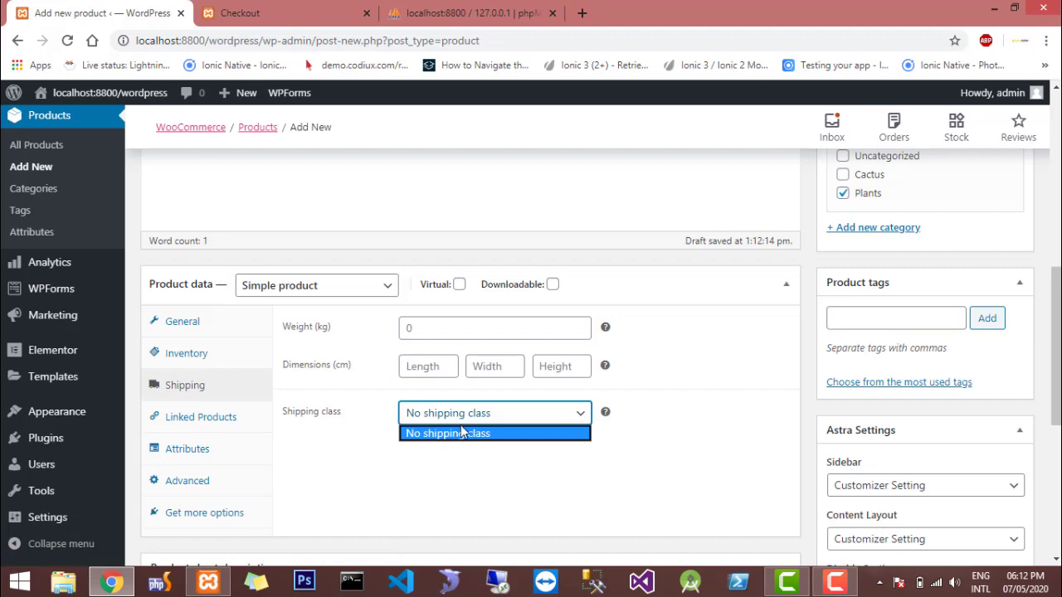
click(462, 431)
key(ctrl+plus)
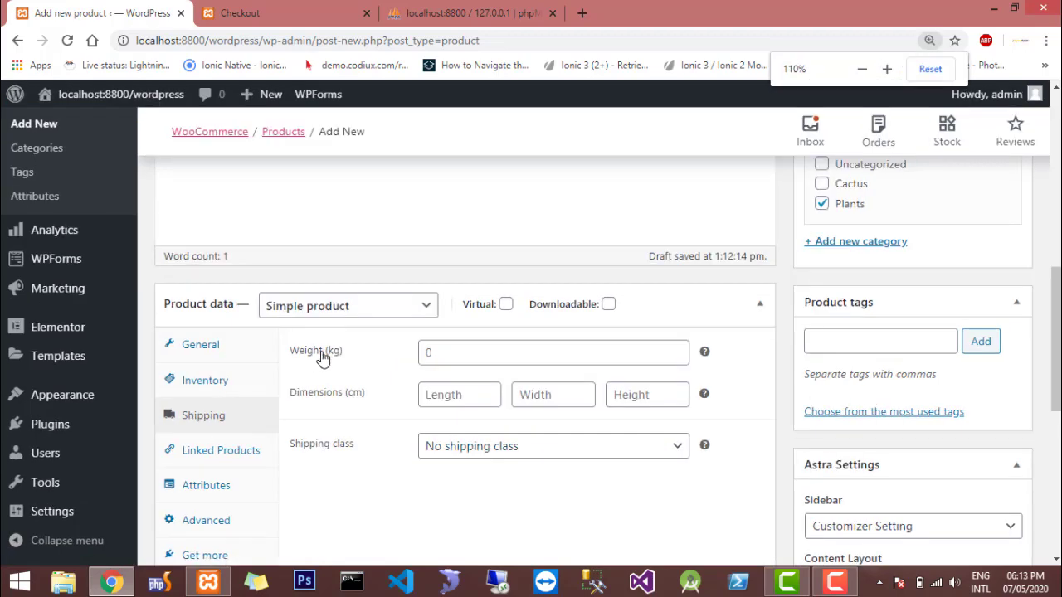
Check the shipping class choices and the available attribute types for the new product
scroll(322, 355, down, 1)
key(ctrl+minus)
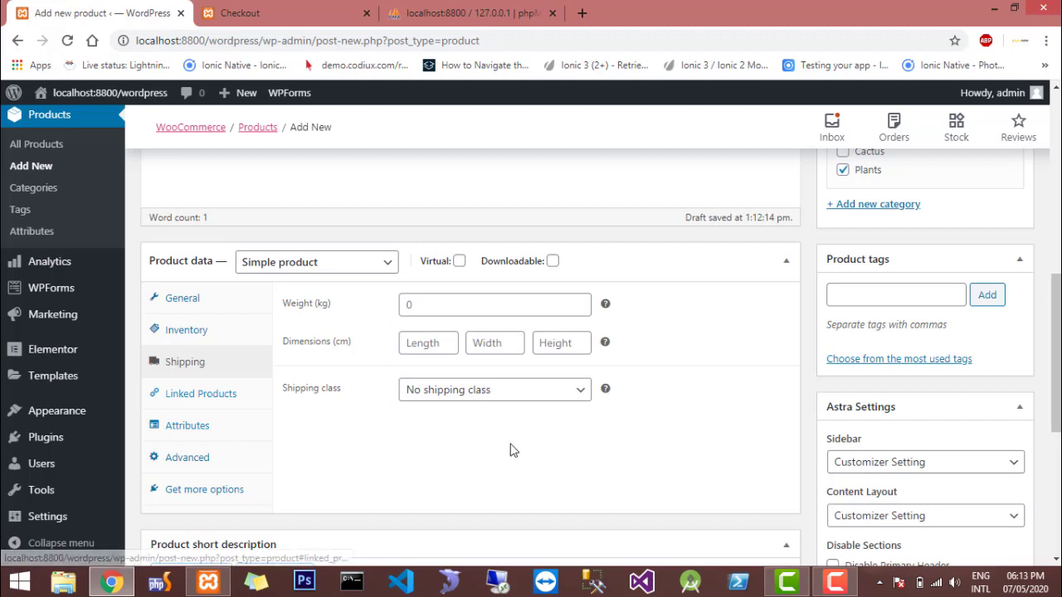
click(467, 397)
click(466, 408)
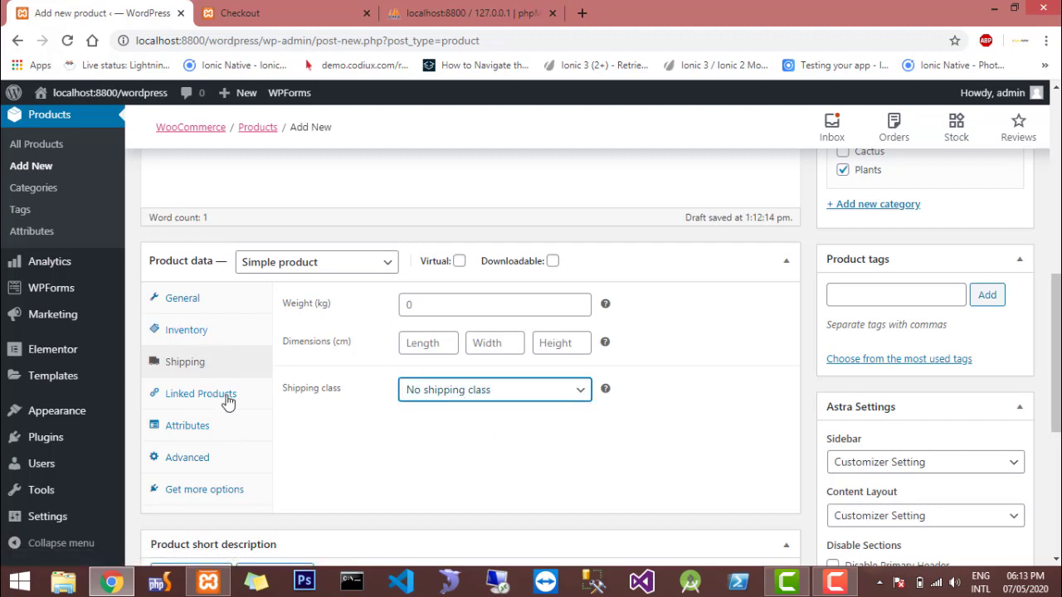
click(195, 429)
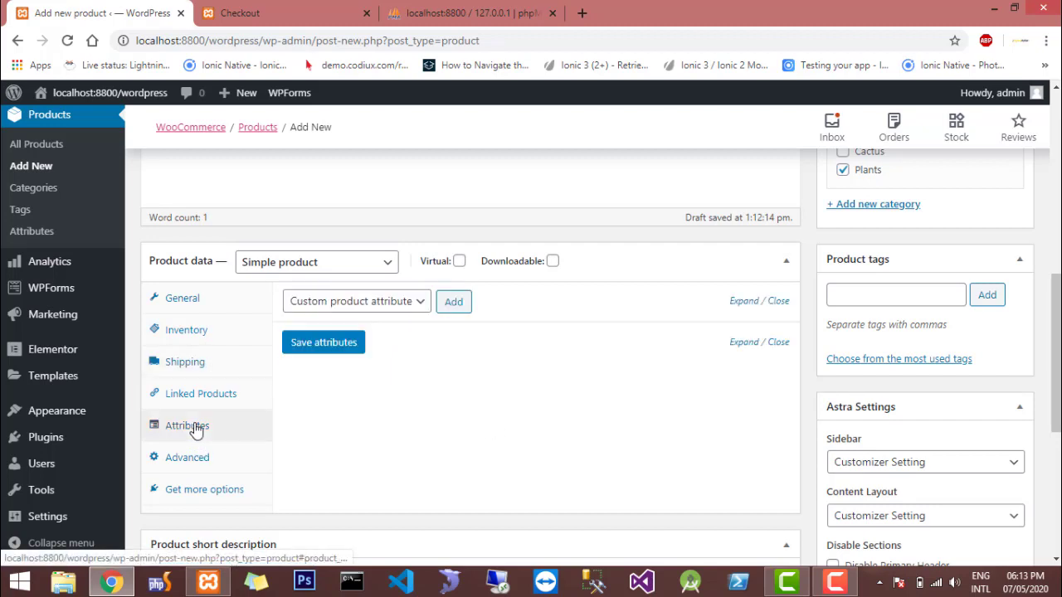
click(421, 302)
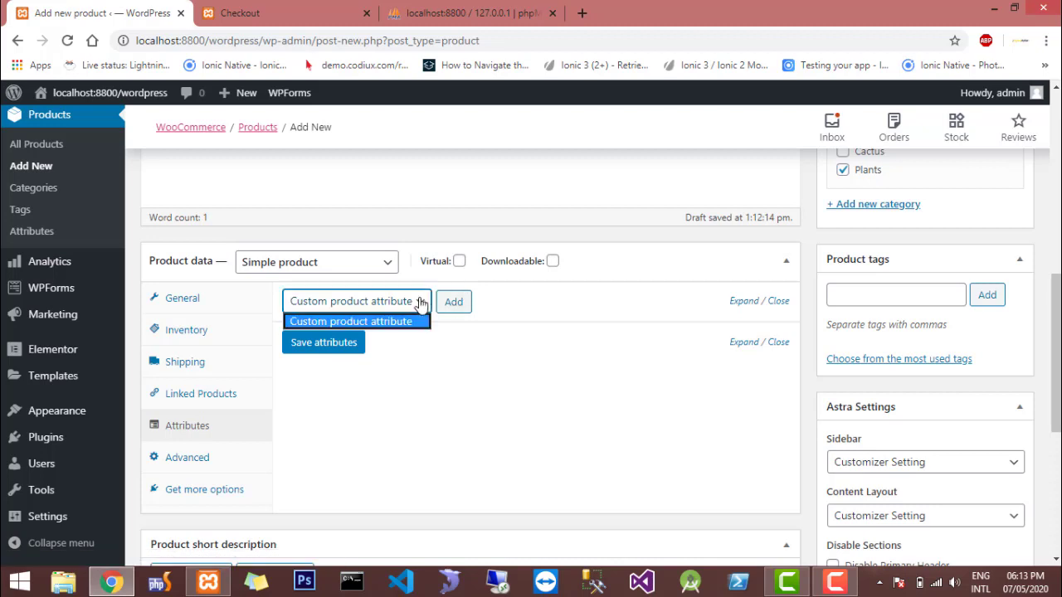
click(421, 302)
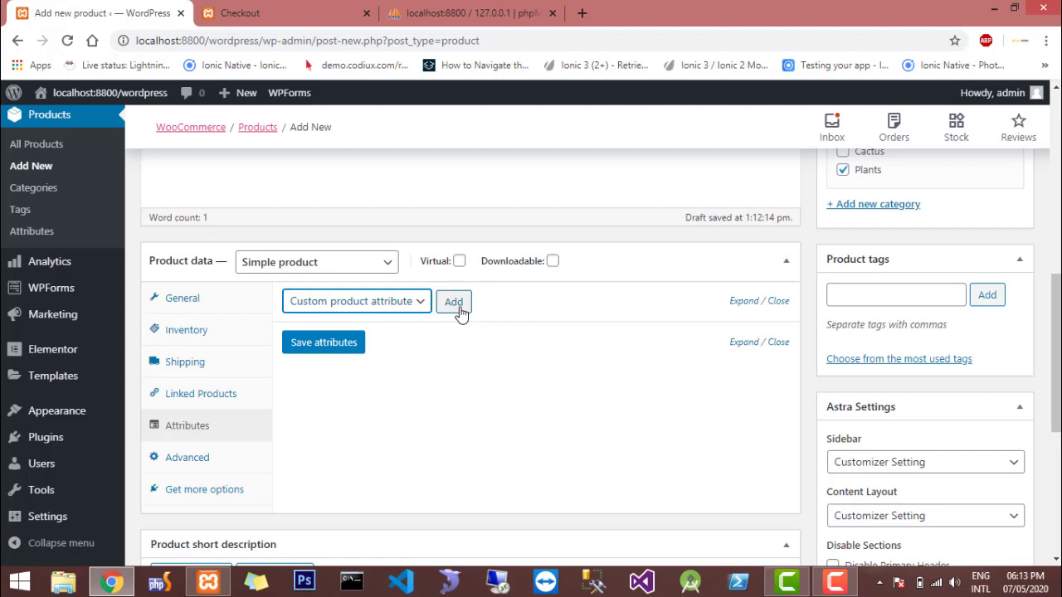
Review the product type choices, keep Simple product, and go back to the product's general price settings
click(371, 264)
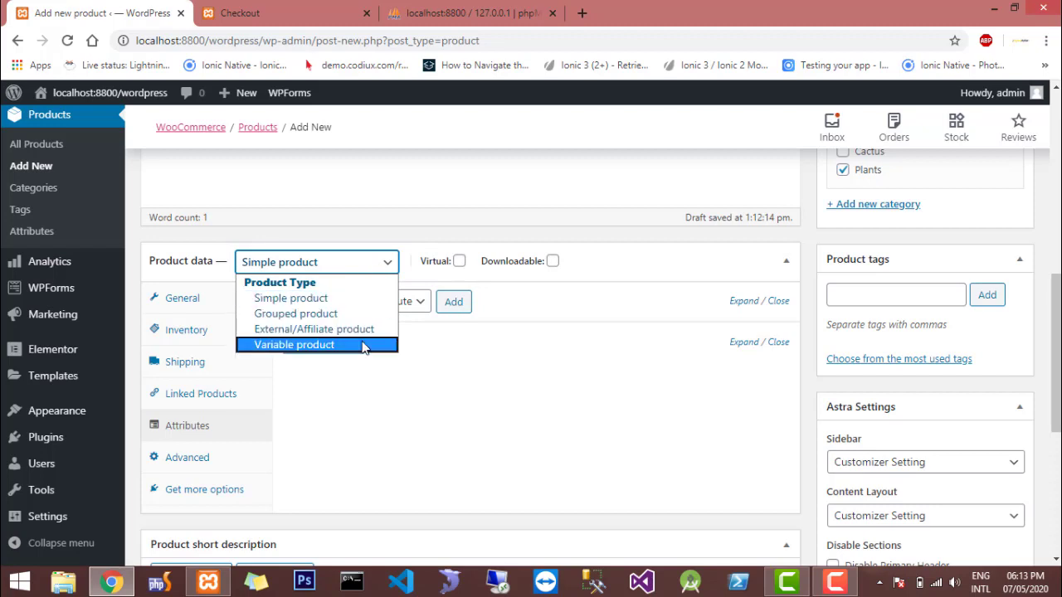
click(325, 300)
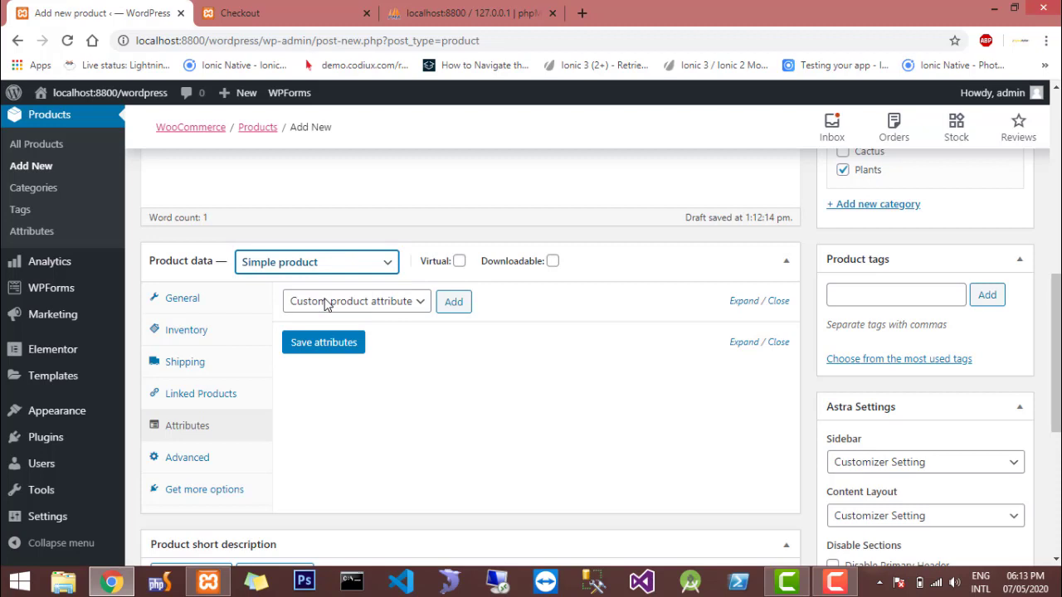
click(194, 306)
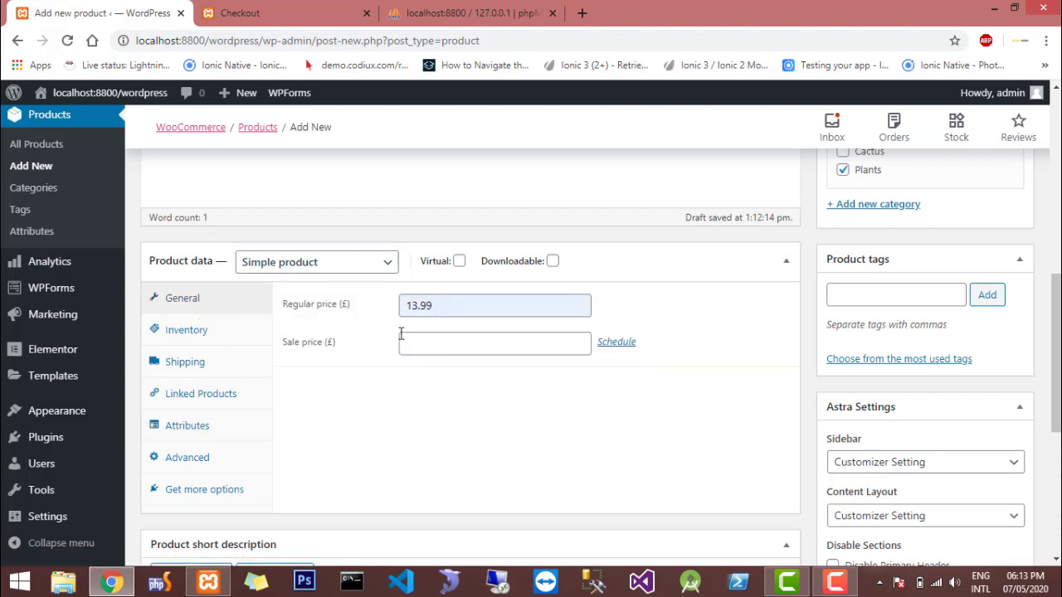
Set plant1-free-img.jpg, the leafy plant in a glass vase, from the media library as the product image
scroll(401, 338, down, 3)
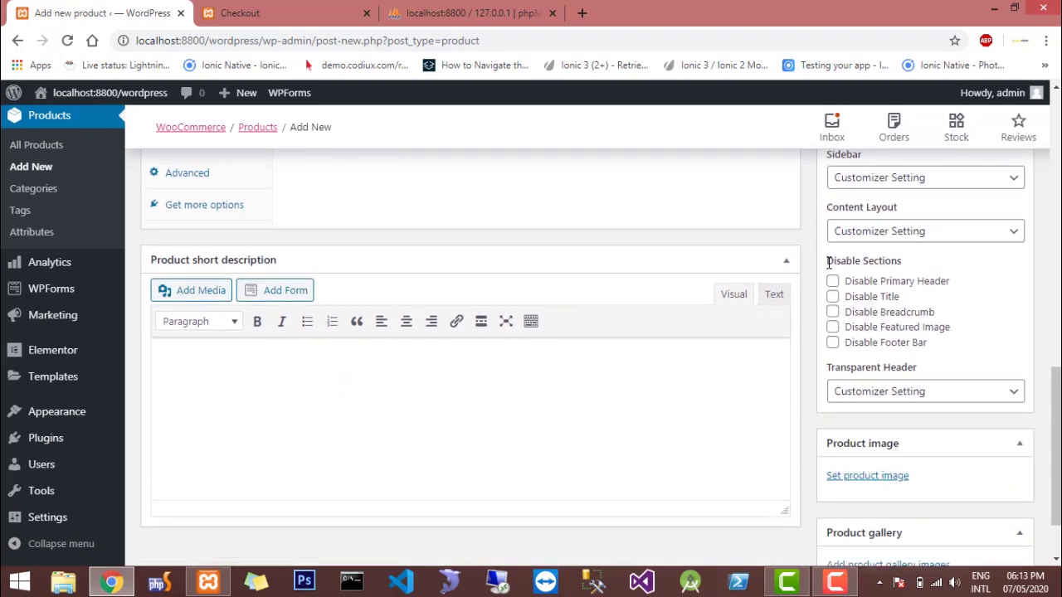
scroll(829, 263, down, 1)
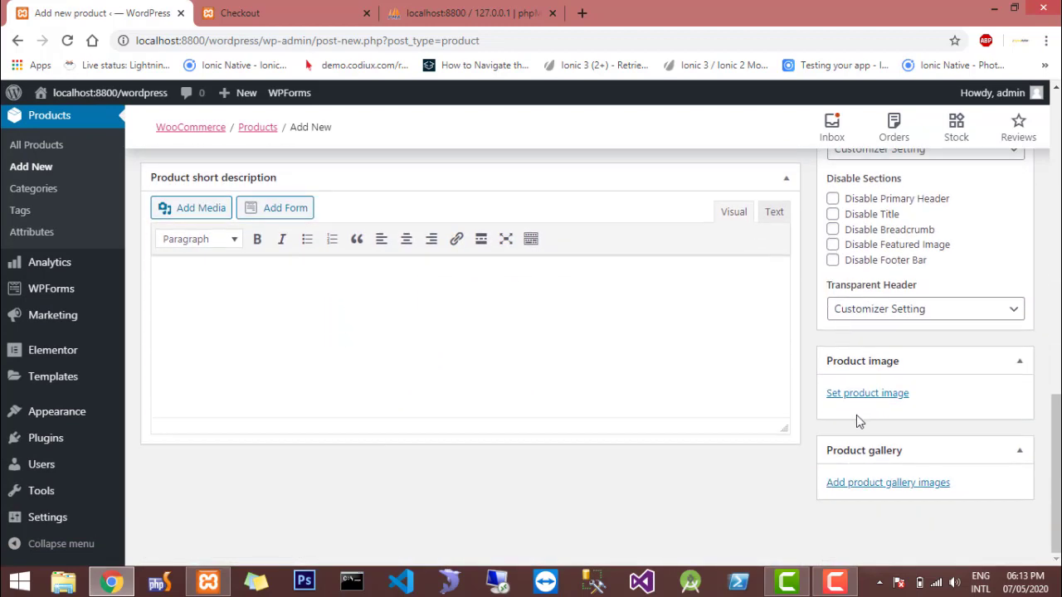
click(848, 395)
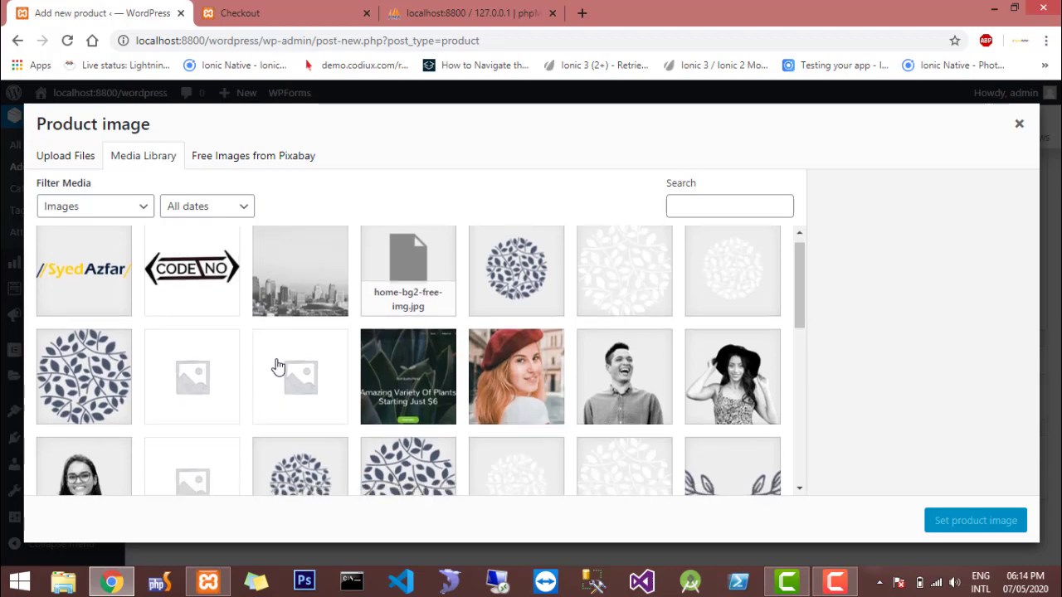
scroll(278, 367, down, 4)
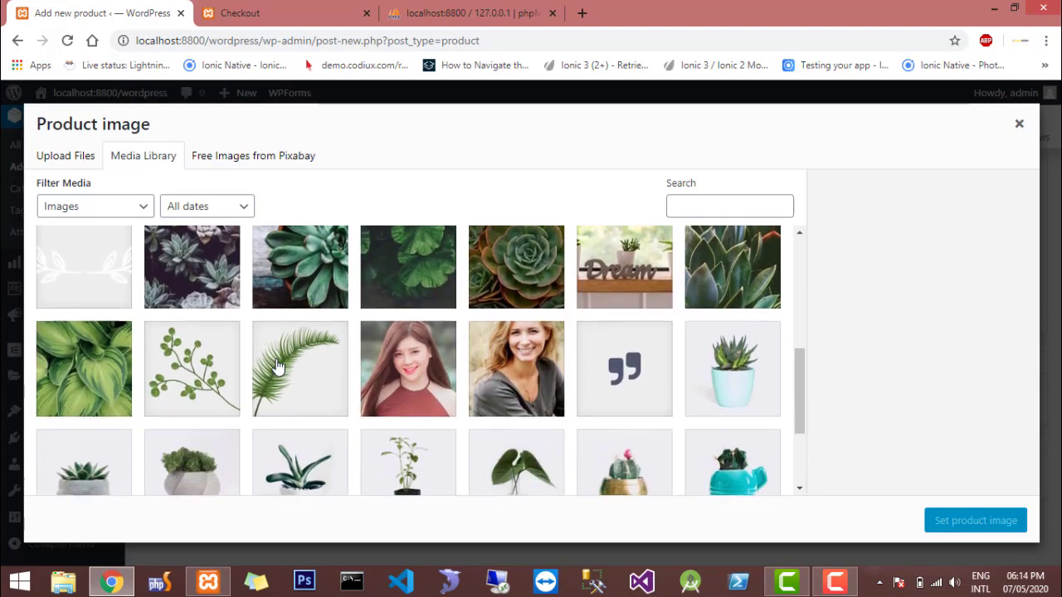
click(88, 367)
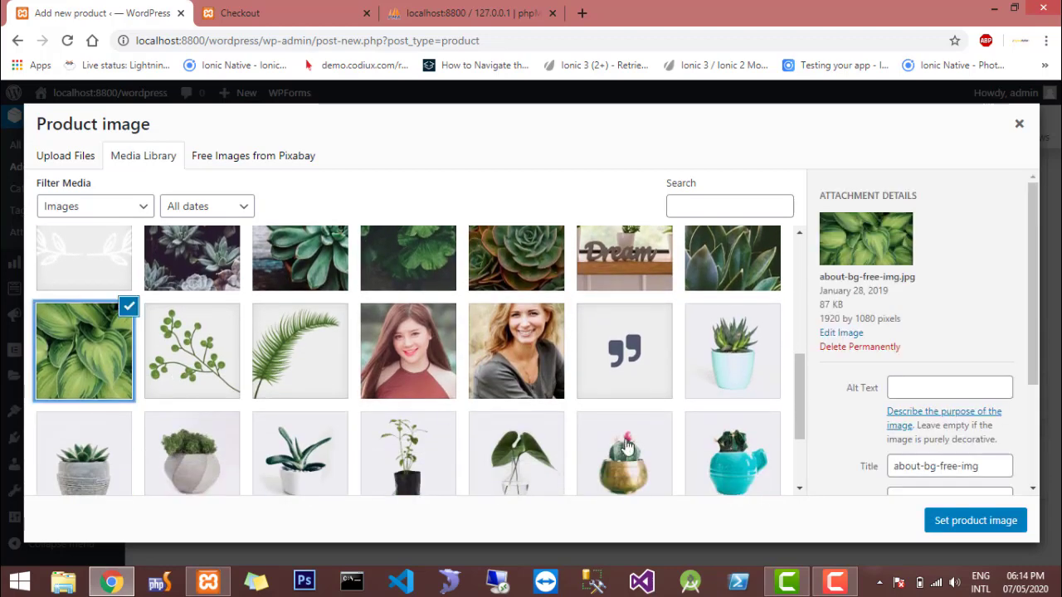
scroll(558, 389, down, 3)
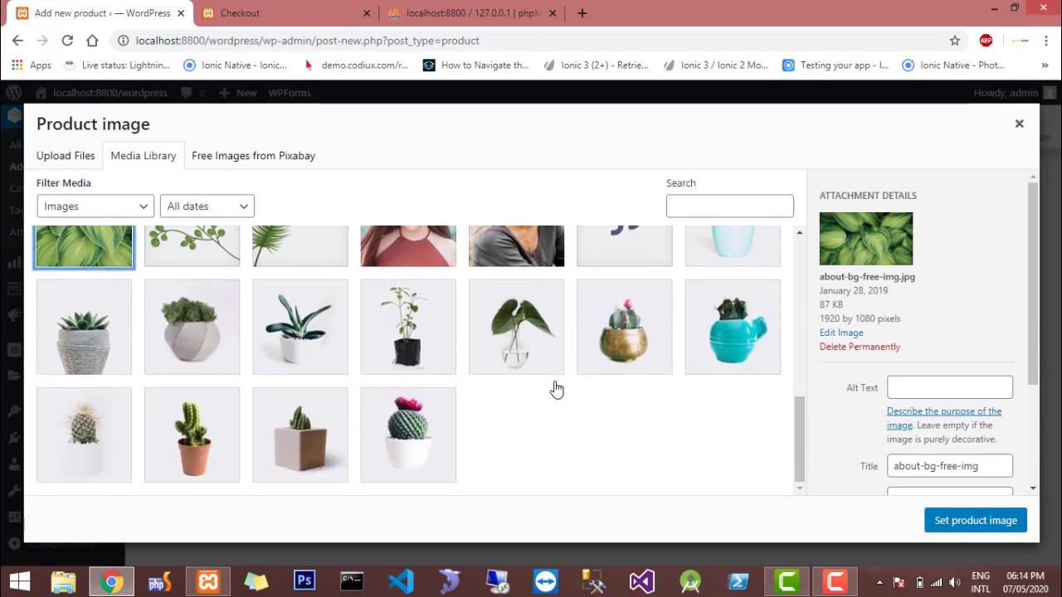
click(516, 353)
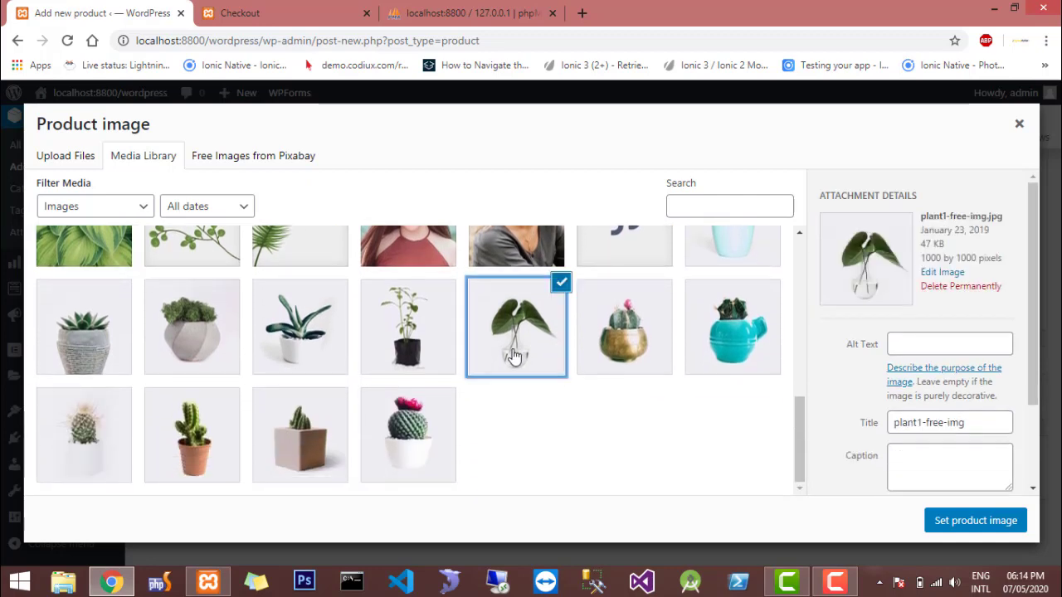
click(962, 521)
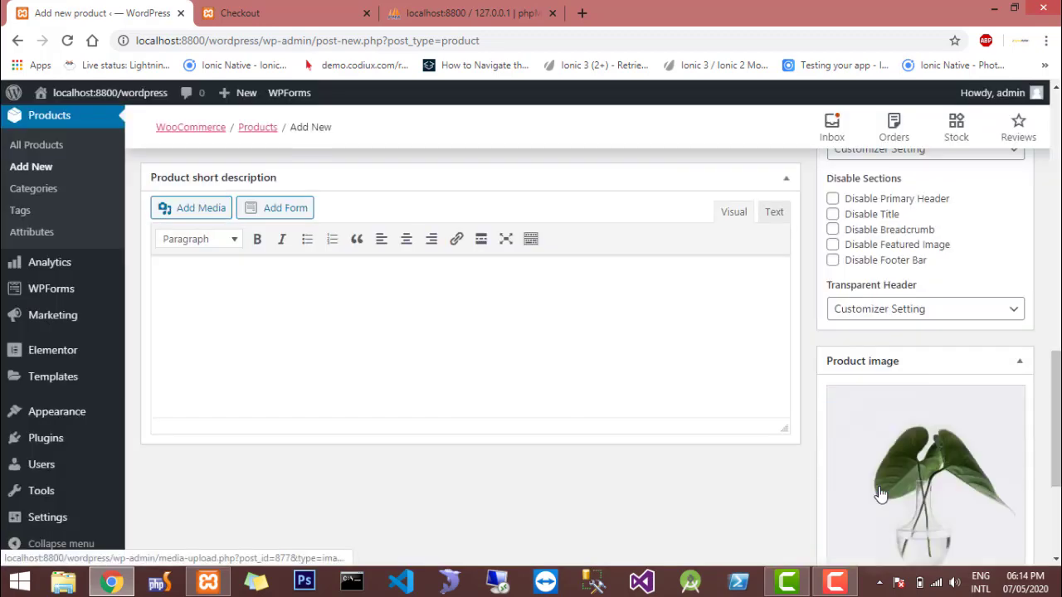
Publish the "plant 1" product
scroll(884, 495, down, 2)
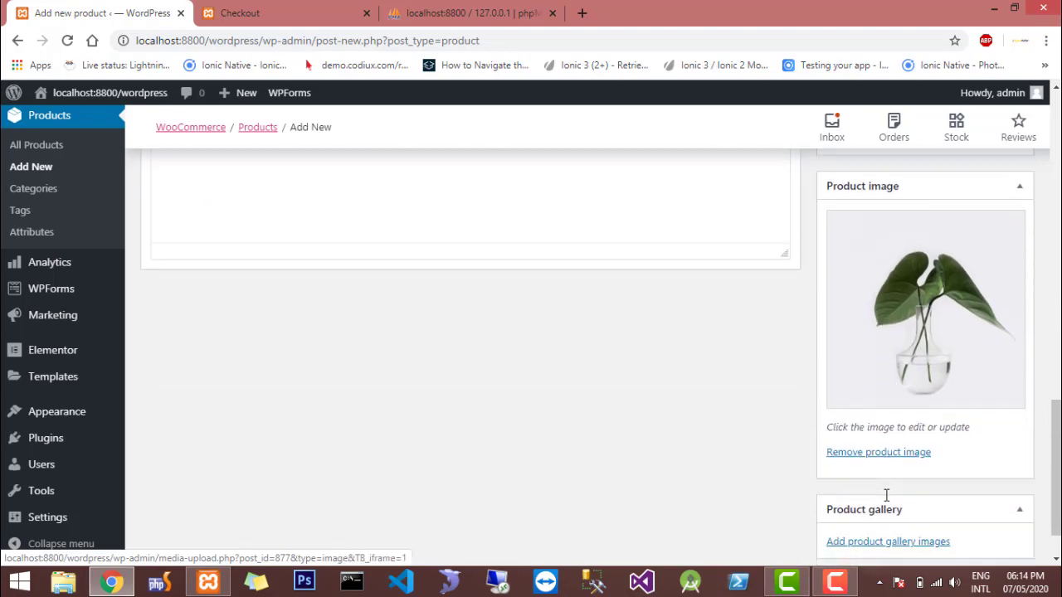
scroll(887, 498, up, 5)
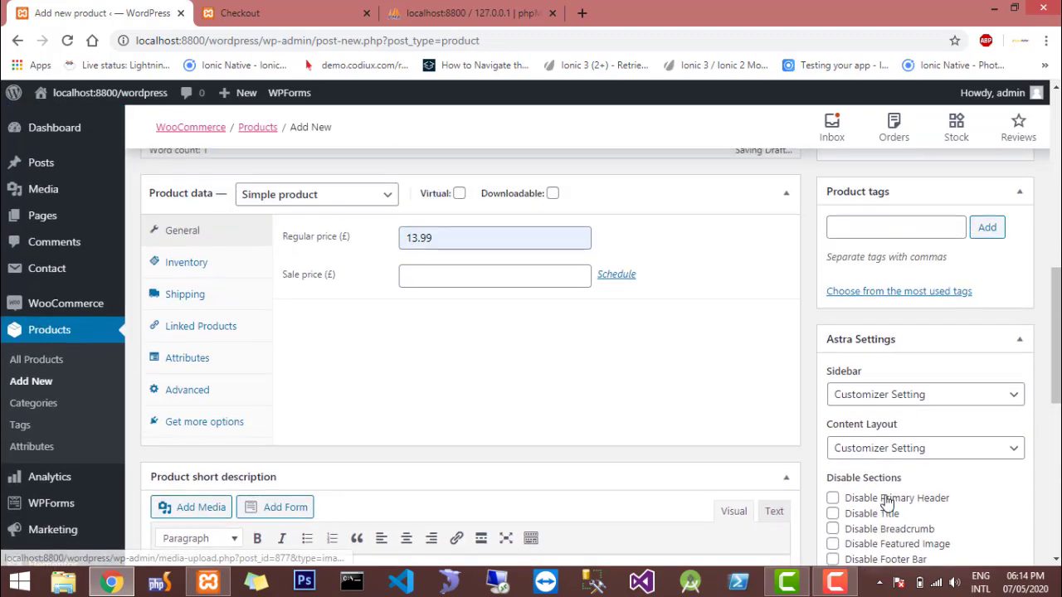
scroll(886, 465, up, 4)
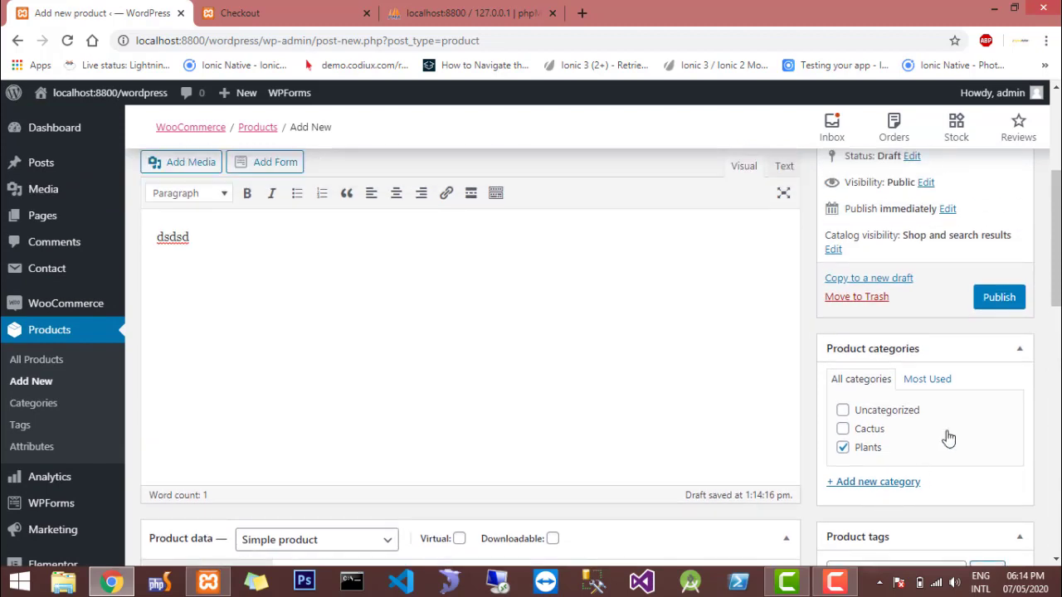
scroll(972, 328, up, 3)
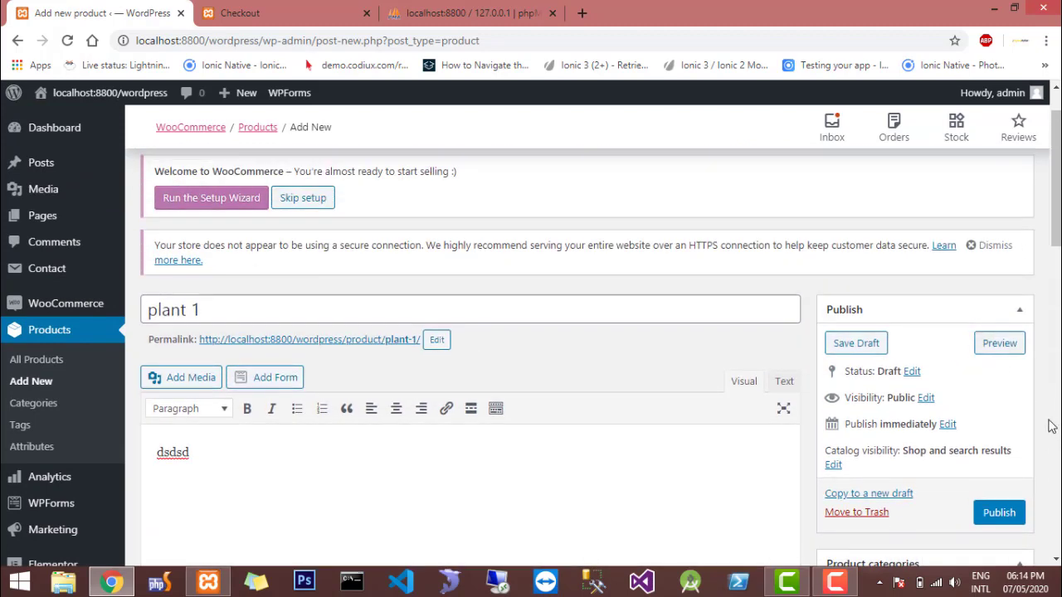
click(1000, 512)
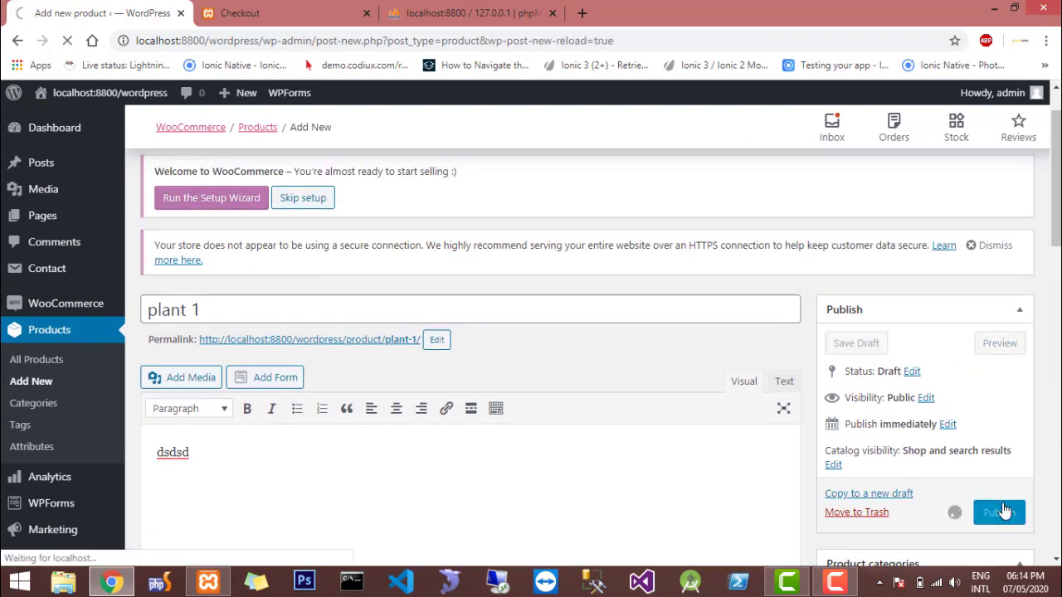
scroll(1004, 510, down, 4)
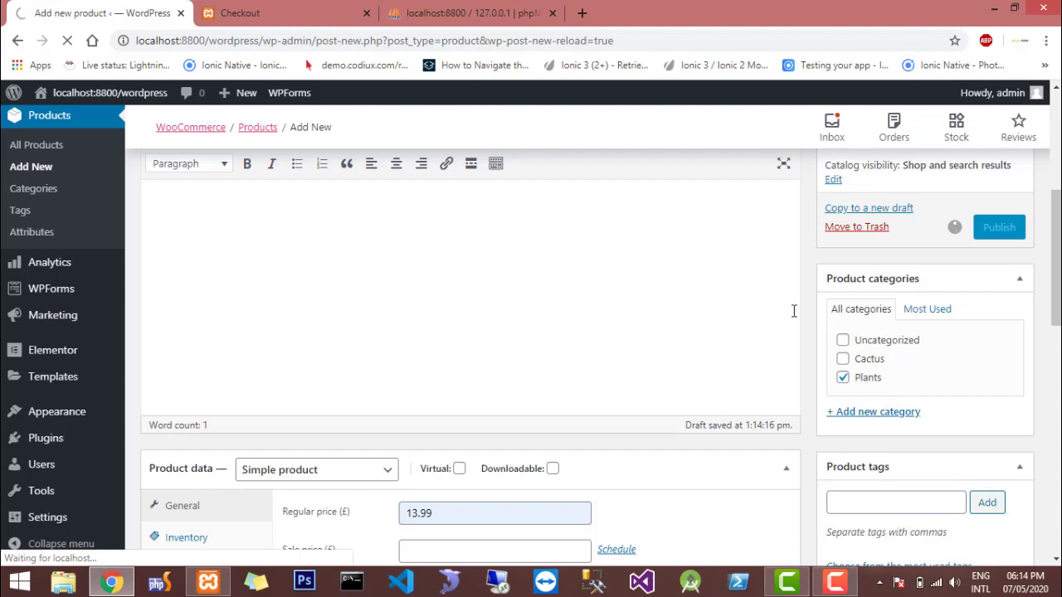
Switch to the live site, open the Plants category and look for the "plant 1" product
click(209, 10)
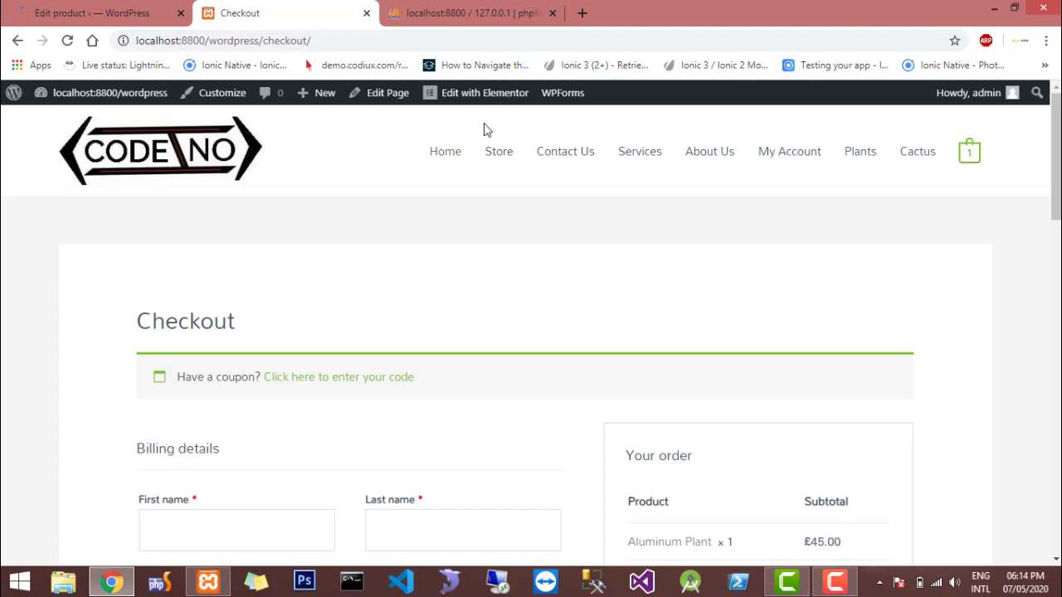
click(857, 158)
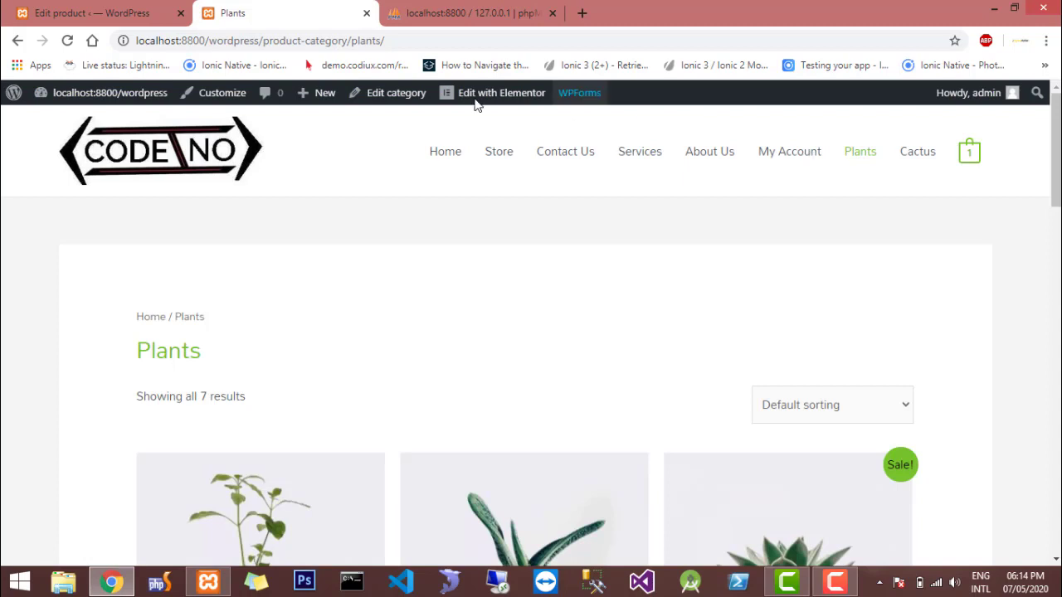
mouse_move(475, 99)
scroll(321, 365, down, 5)
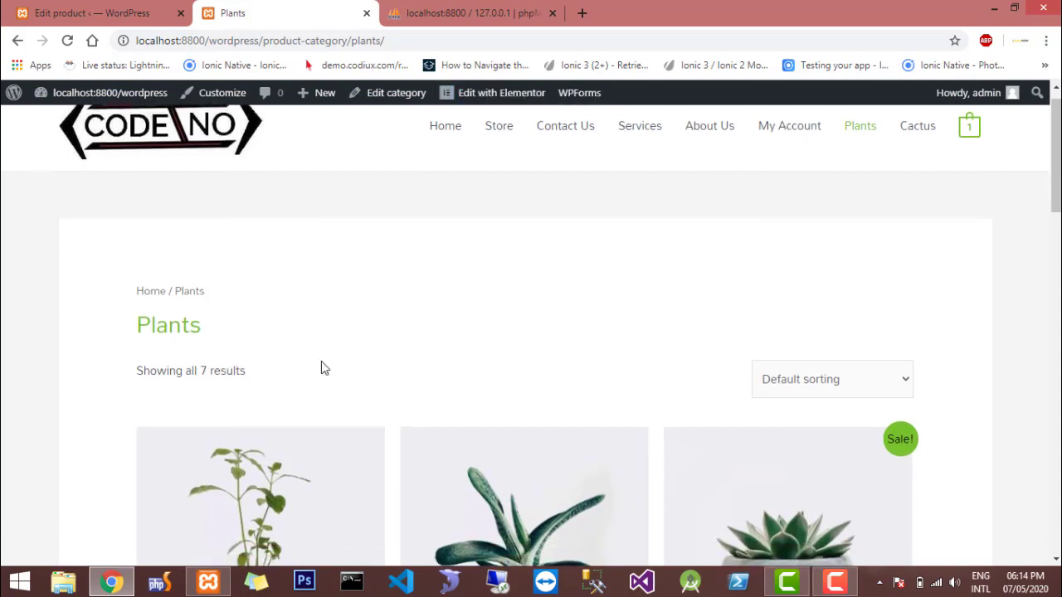
scroll(323, 368, down, 4)
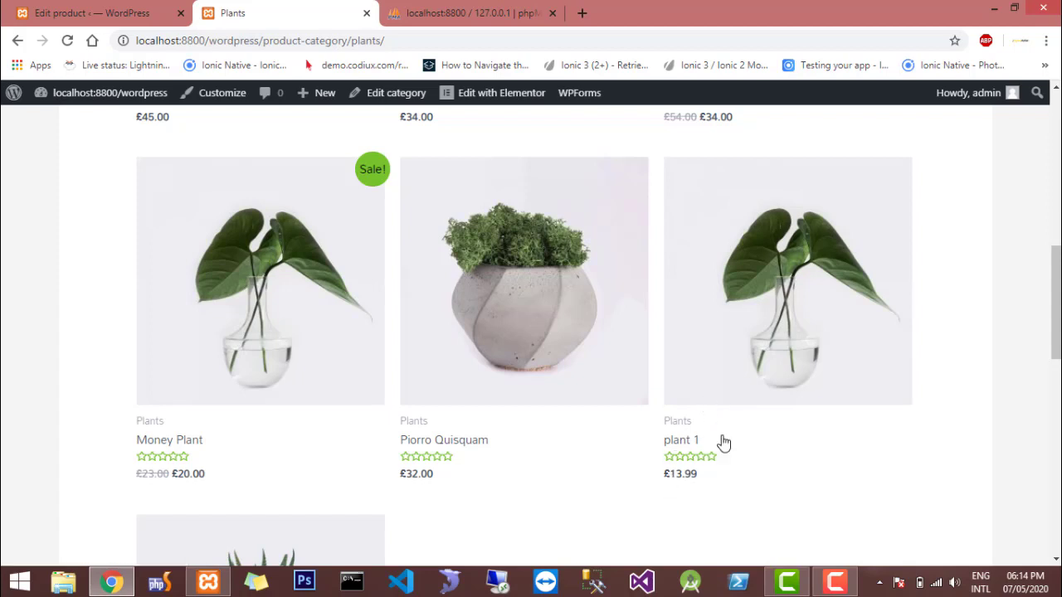
Open the "plant 1" product page in the shop and examine its image, price and category
click(720, 346)
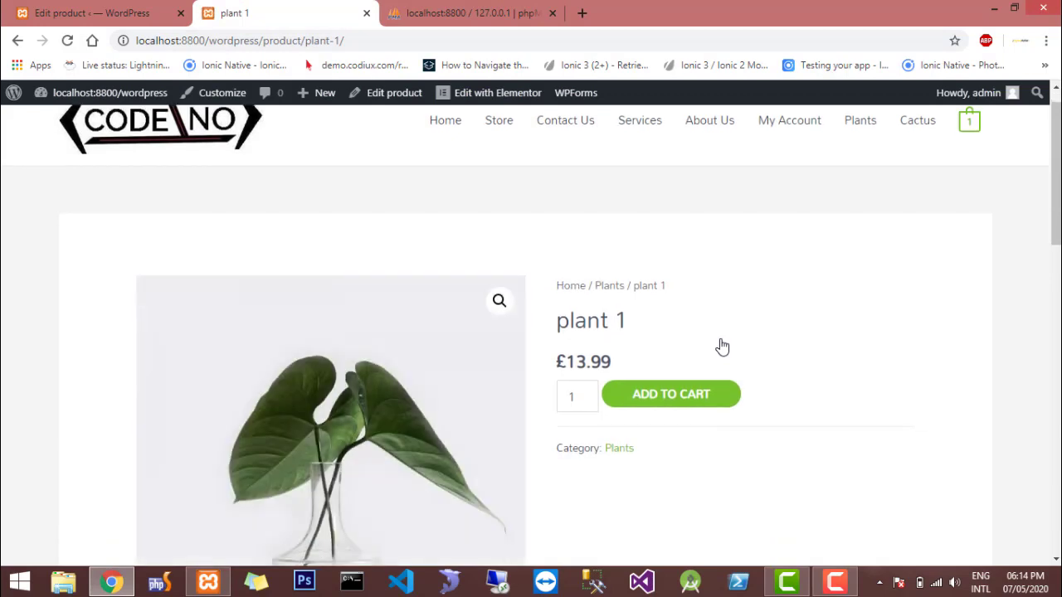
scroll(722, 347, down, 3)
scroll(722, 347, up, 2)
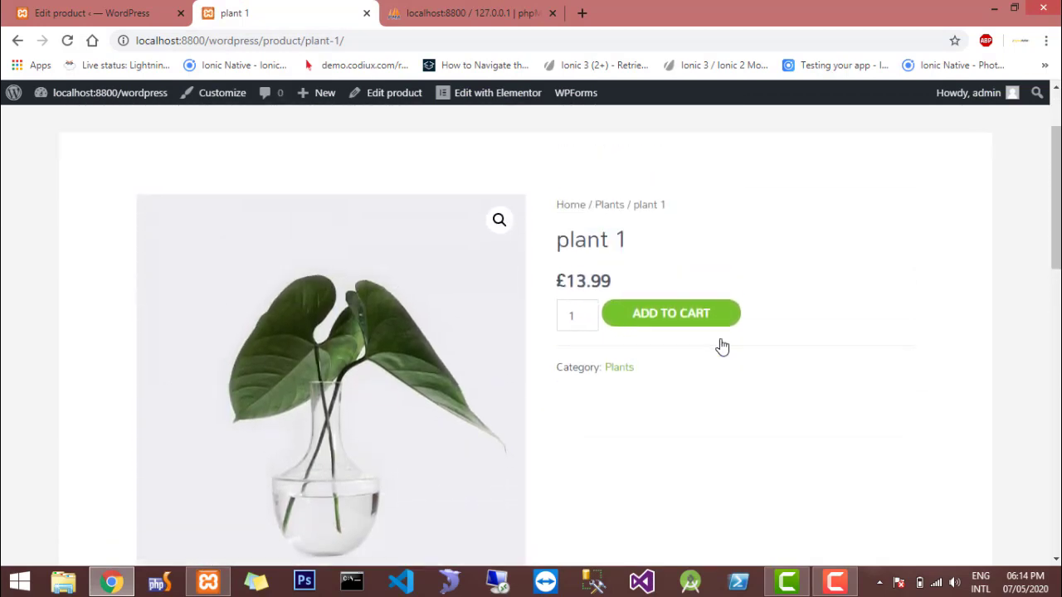
scroll(722, 347, up, 2)
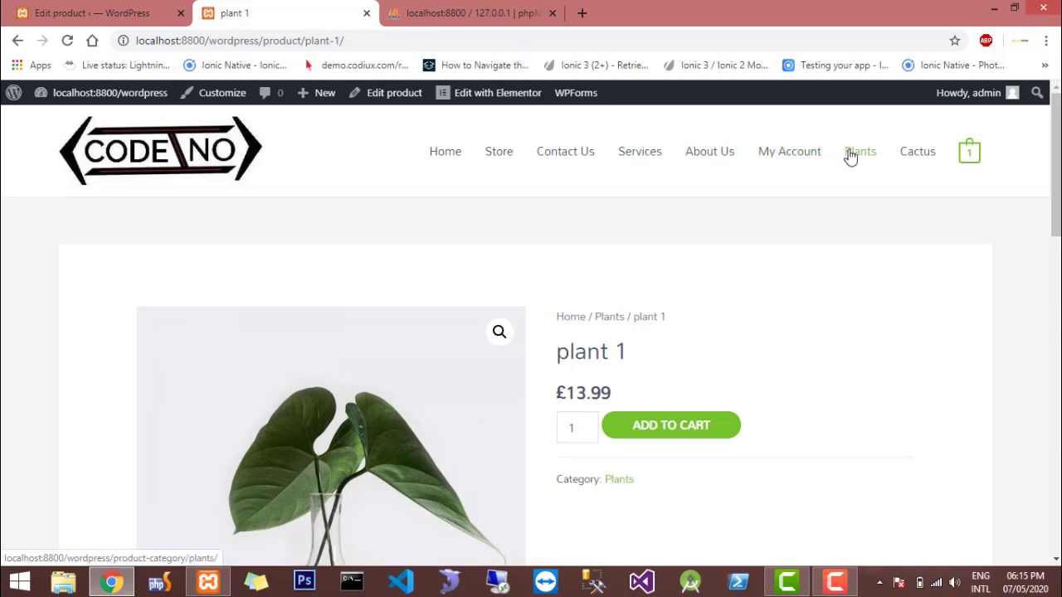
scroll(849, 157, down, 3)
scroll(847, 157, up, 4)
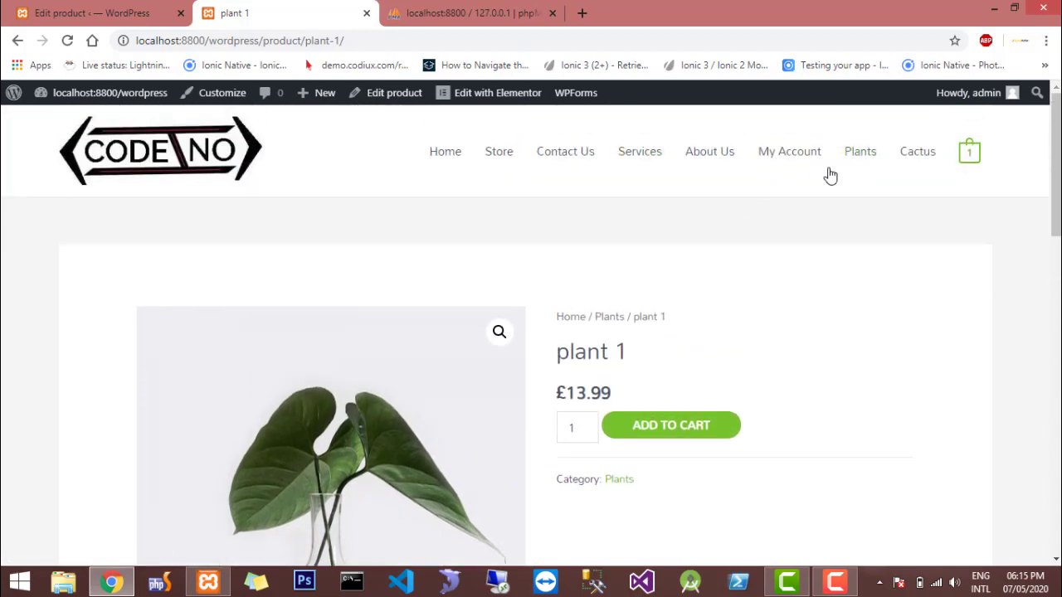
Open the Cactus category on the live site and look through its products
click(904, 162)
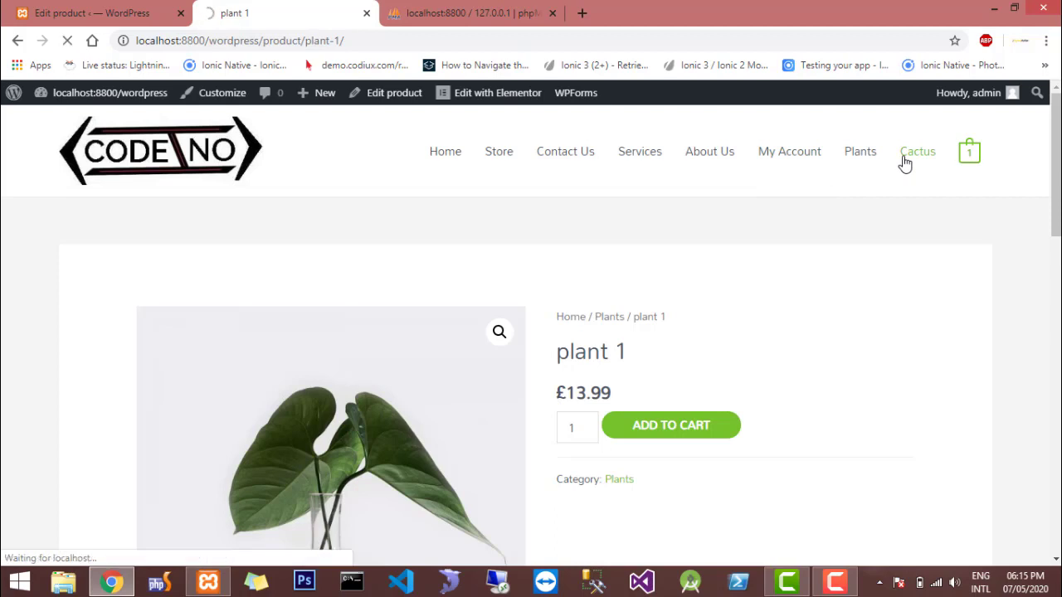
scroll(904, 164, down, 2)
scroll(905, 163, down, 6)
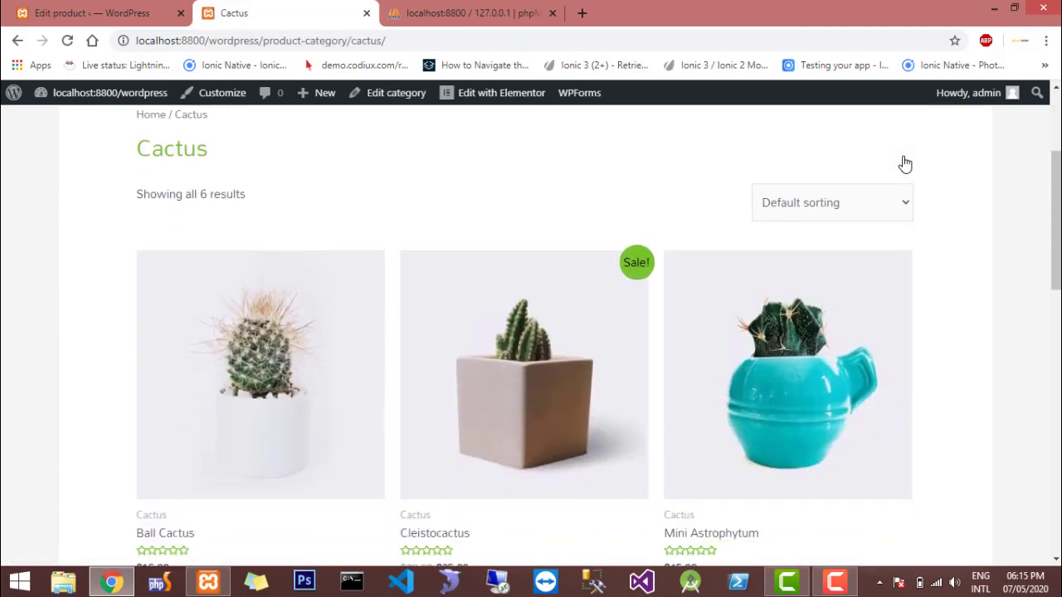
scroll(905, 164, up, 5)
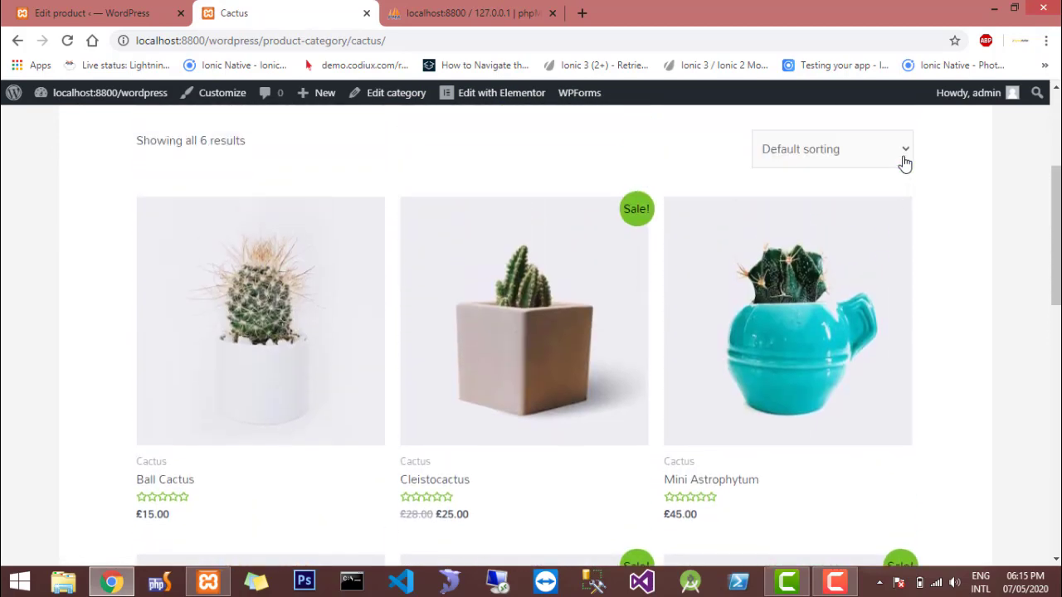
scroll(904, 164, up, 4)
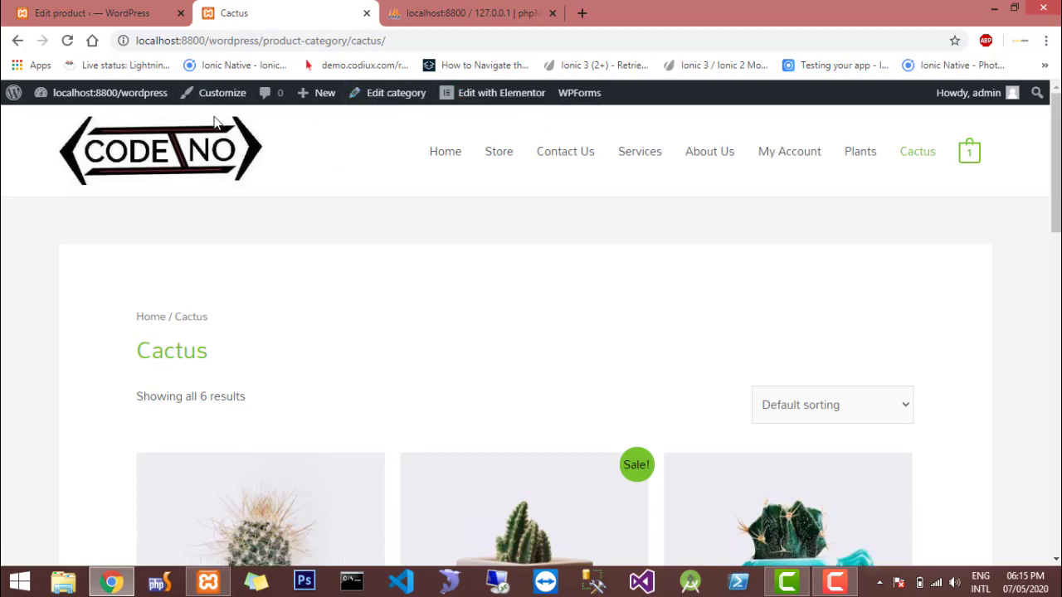
Return to the WordPress dashboard and open the Menus page of the site's appearance settings
mouse_move(92, 102)
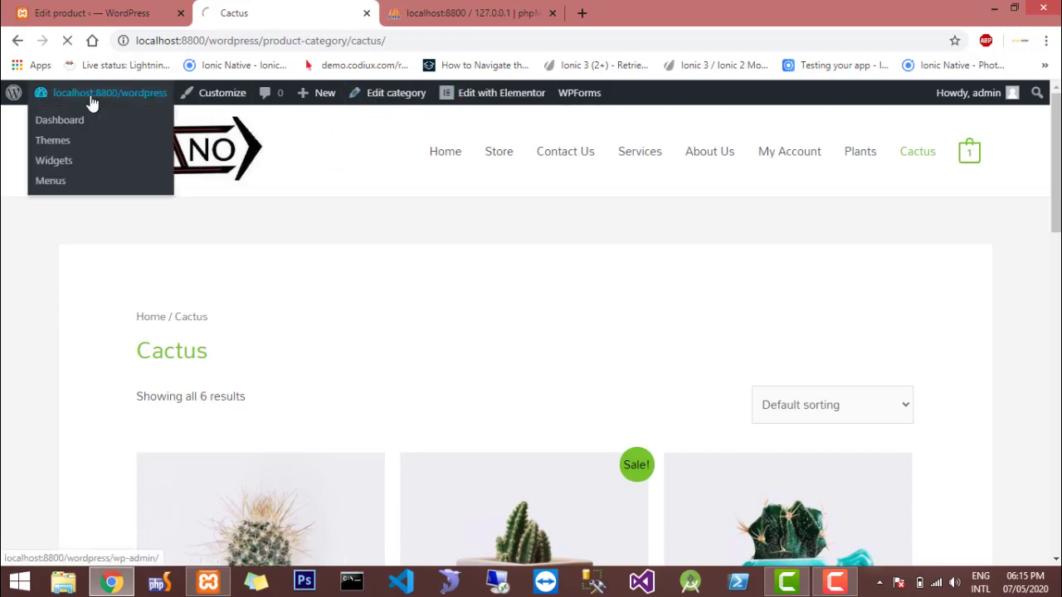
click(63, 125)
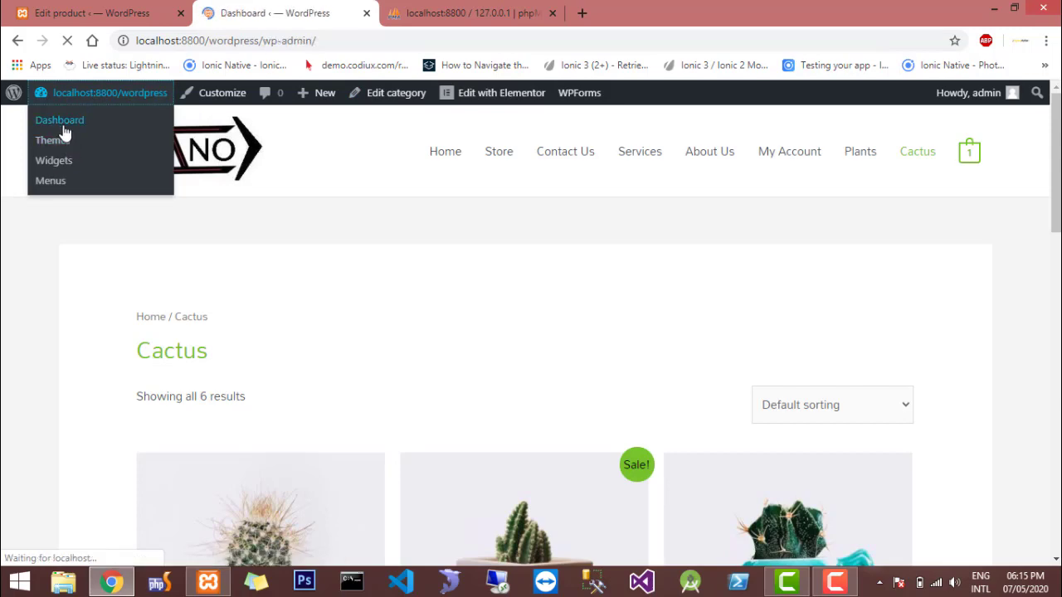
scroll(25, 332, down, 3)
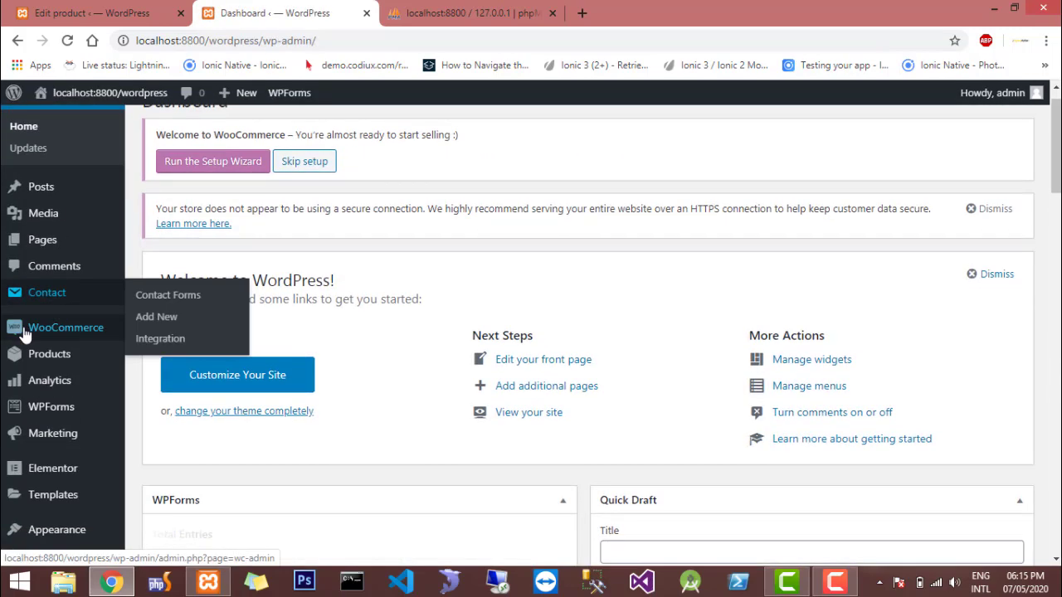
scroll(57, 478, down, 1)
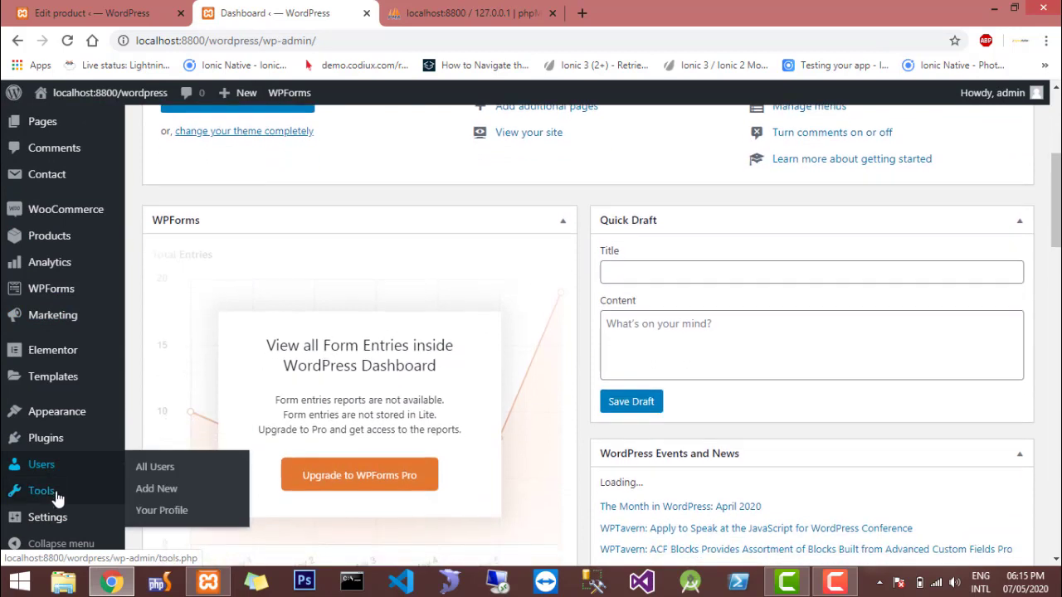
mouse_move(80, 425)
click(138, 438)
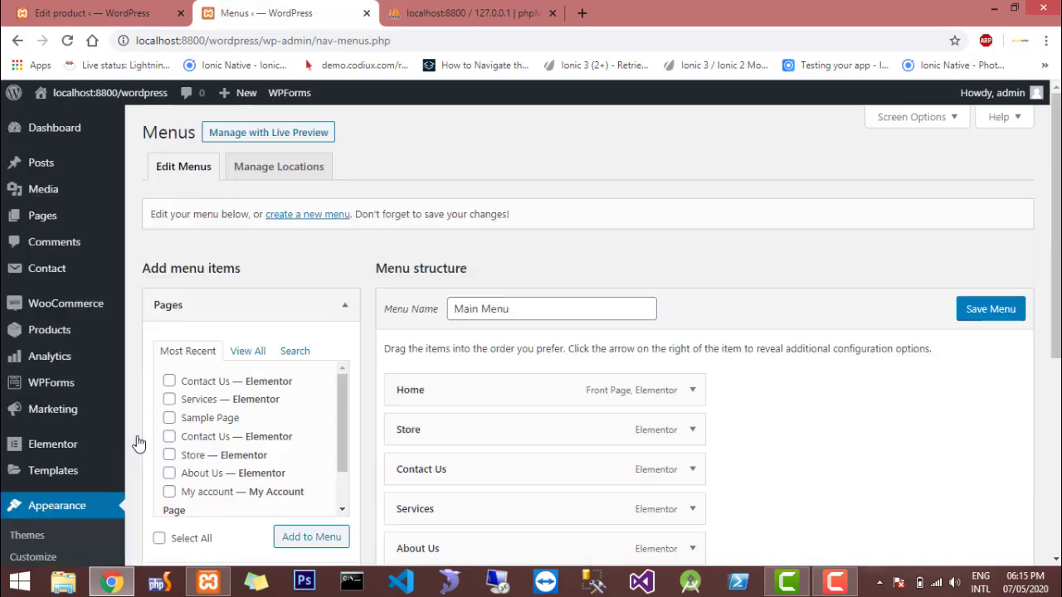
Look through the available menu item groups and the Main Menu structure for a source of product category links
scroll(138, 444, down, 2)
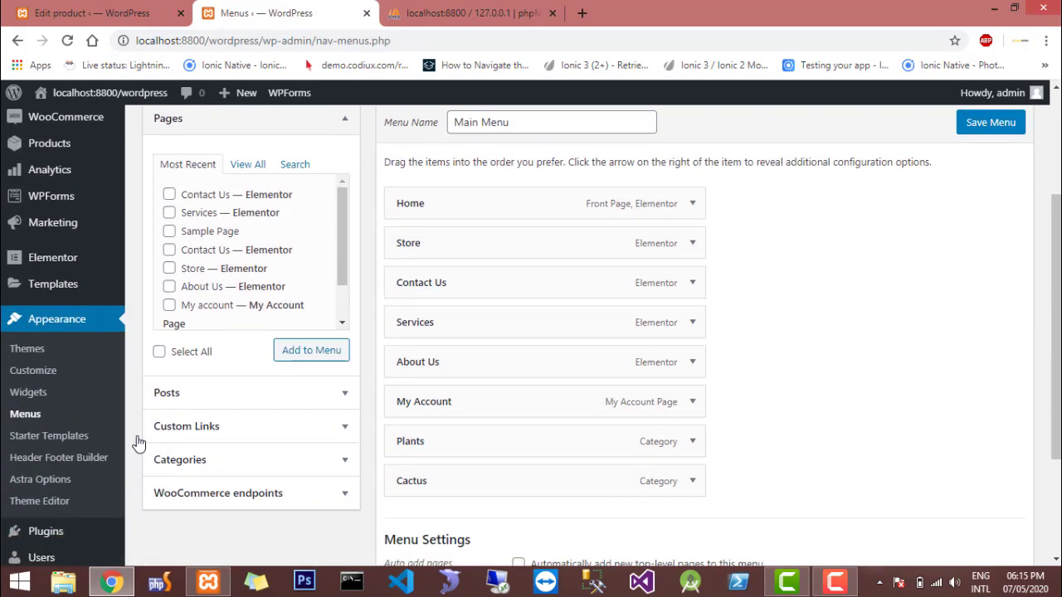
click(176, 458)
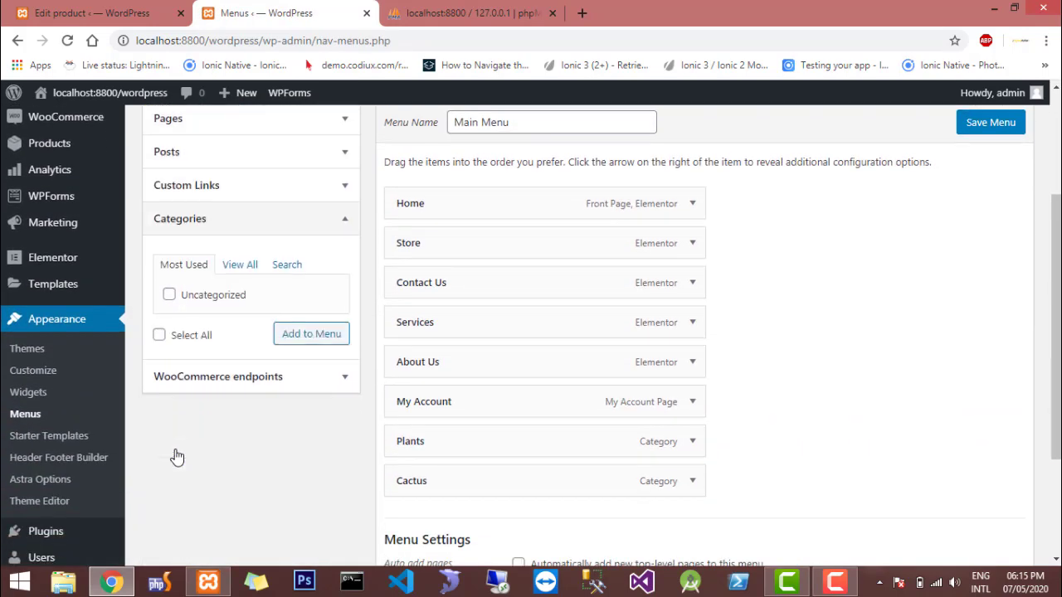
click(167, 380)
scroll(140, 285, up, 1)
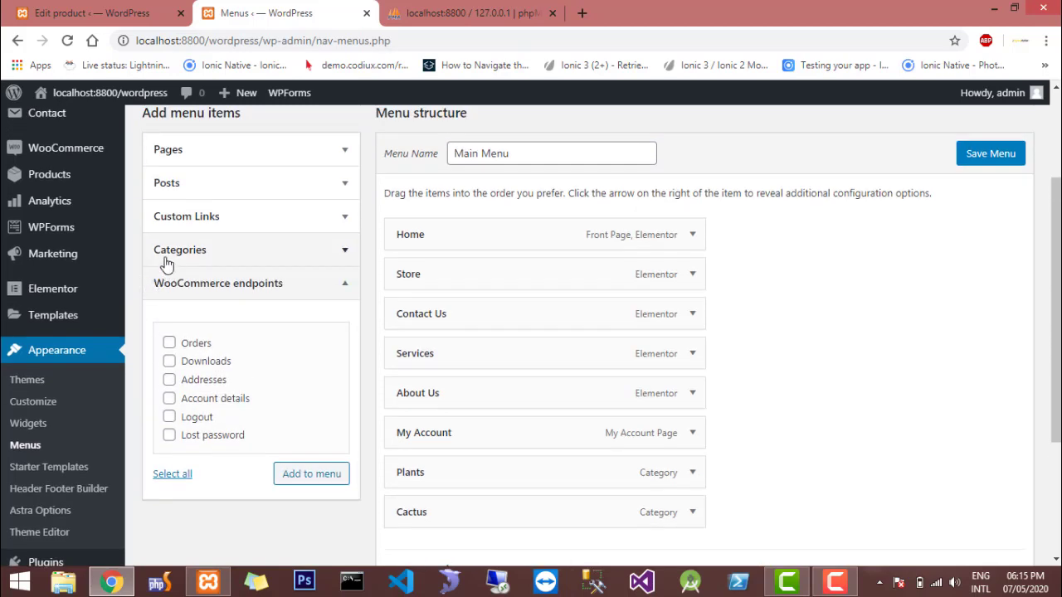
click(161, 185)
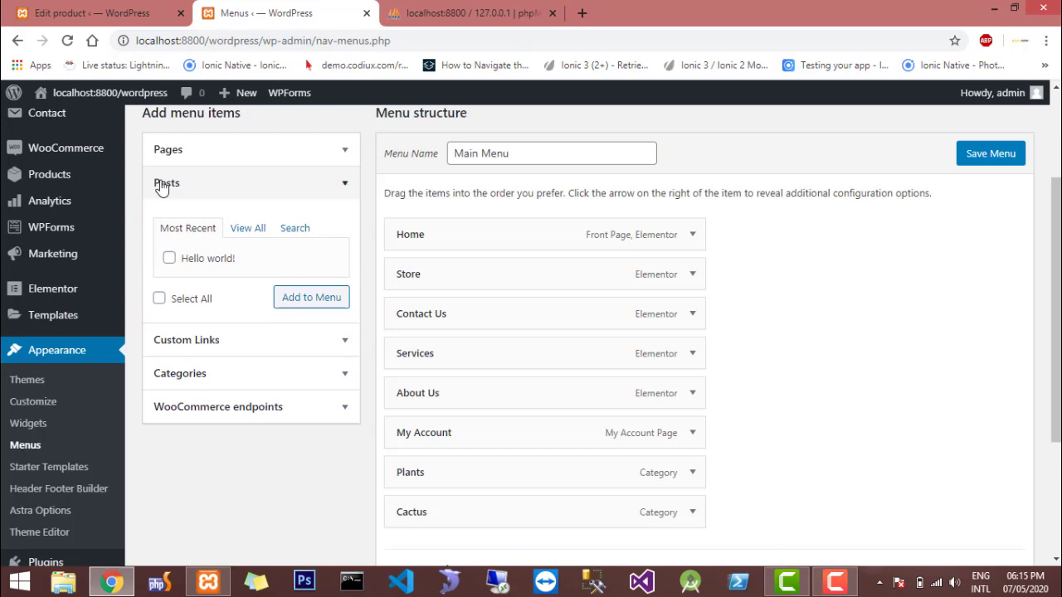
click(162, 186)
scroll(166, 182, up, 3)
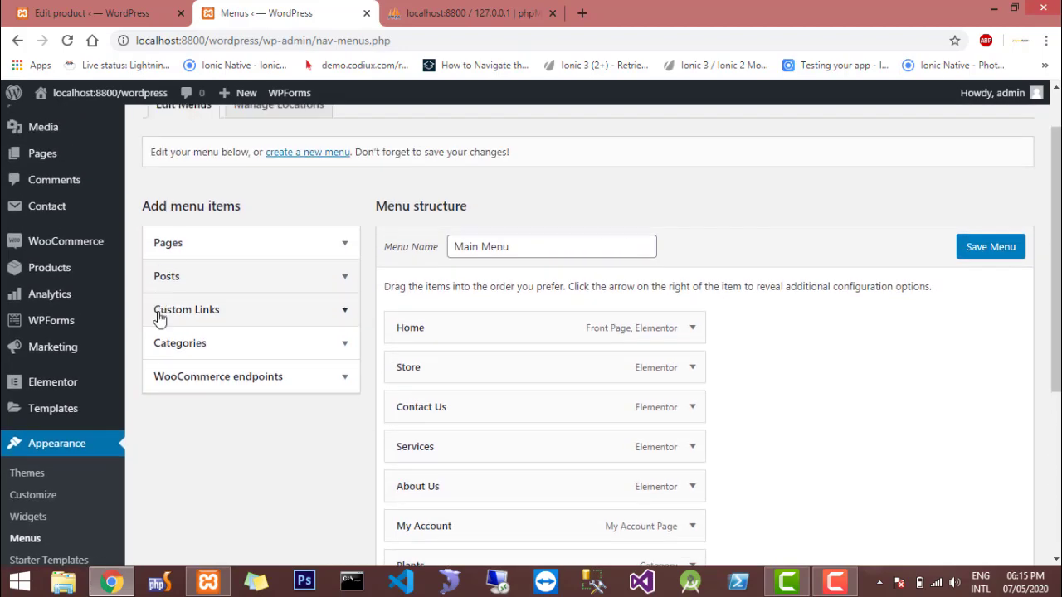
scroll(182, 408, down, 4)
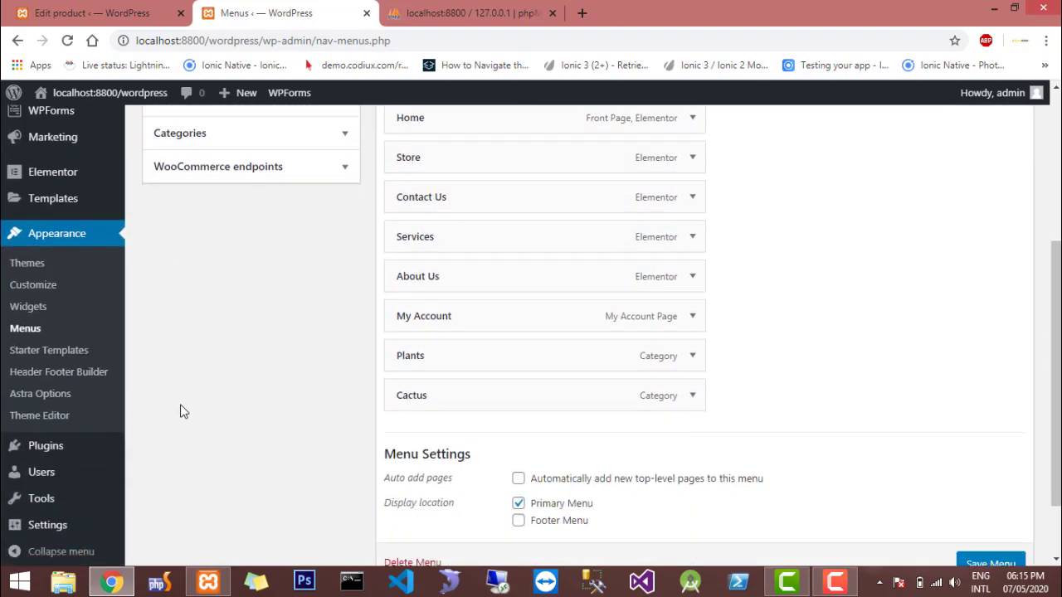
scroll(183, 411, down, 2)
scroll(182, 410, up, 3)
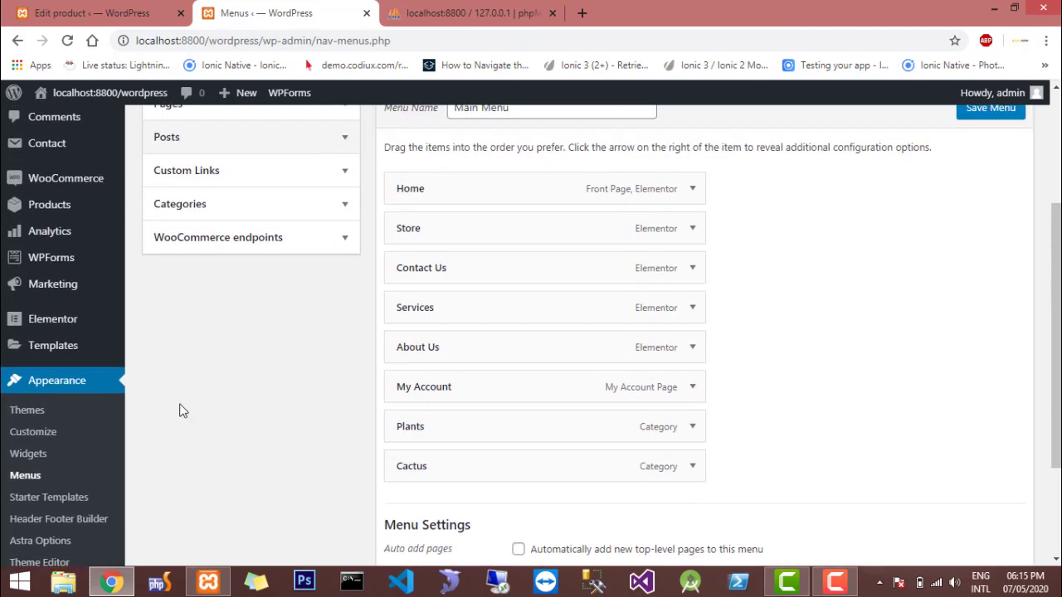
scroll(182, 411, up, 3)
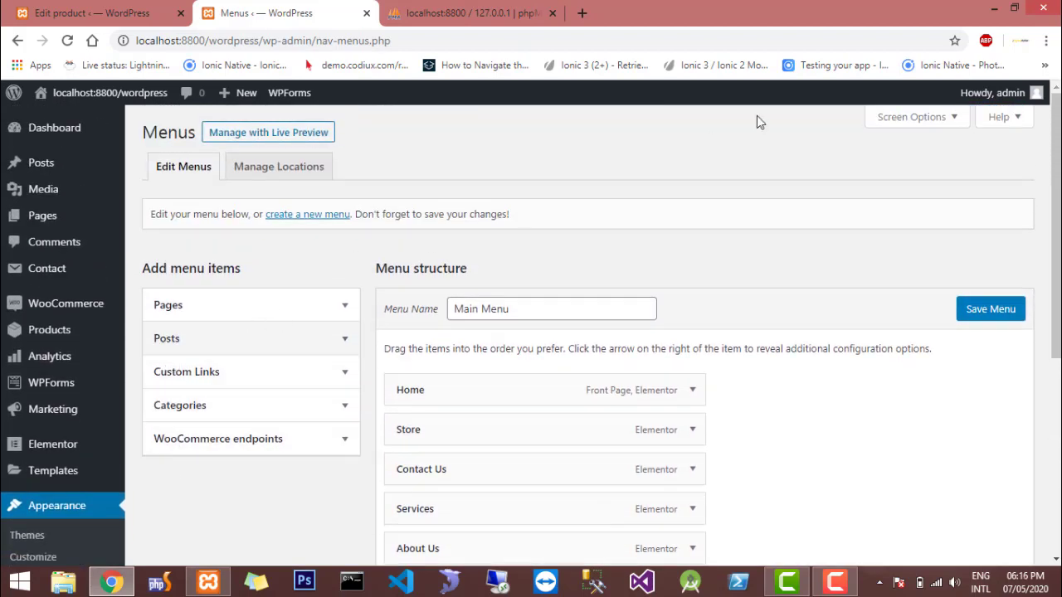
Enable the Product categories box in the screen options of the Menus page
click(882, 119)
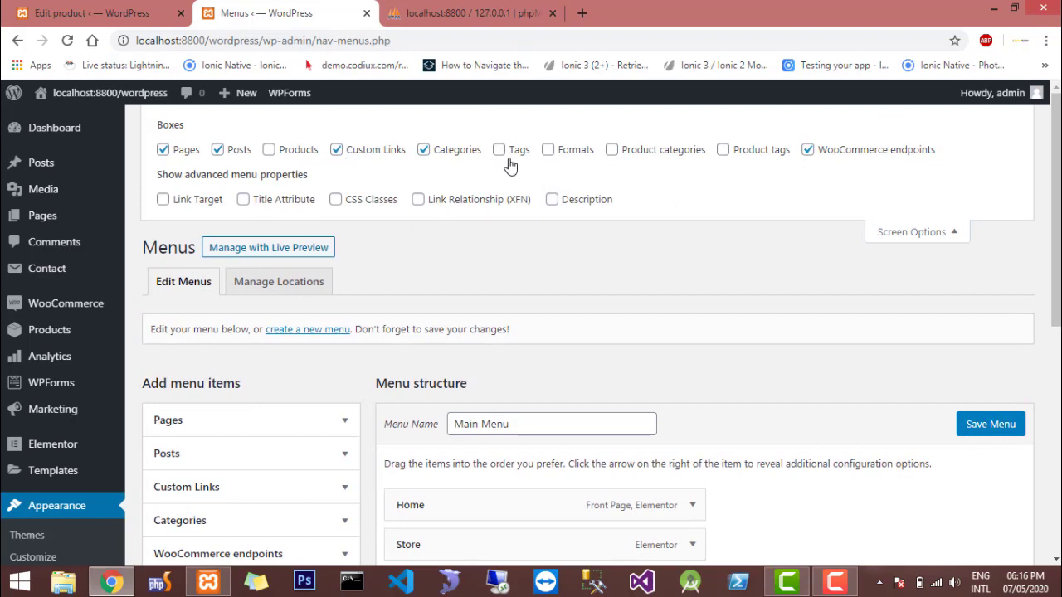
click(612, 151)
click(910, 231)
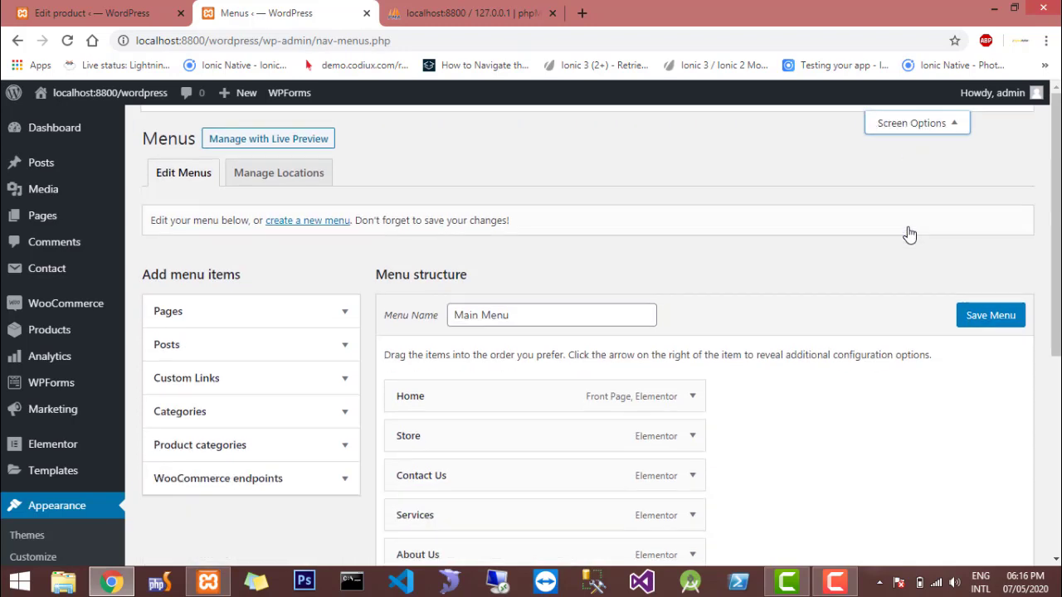
Select the Plants and Cactus product categories as menu items and save the Main Menu
click(273, 449)
scroll(273, 449, down, 2)
click(169, 423)
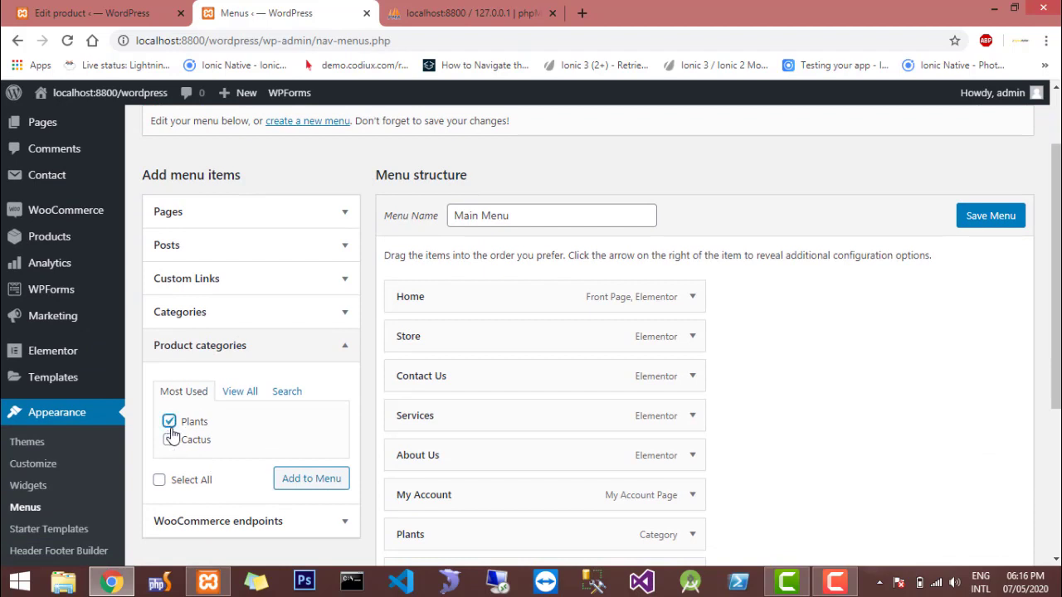
click(170, 440)
click(297, 488)
scroll(588, 408, down, 3)
scroll(590, 408, down, 1)
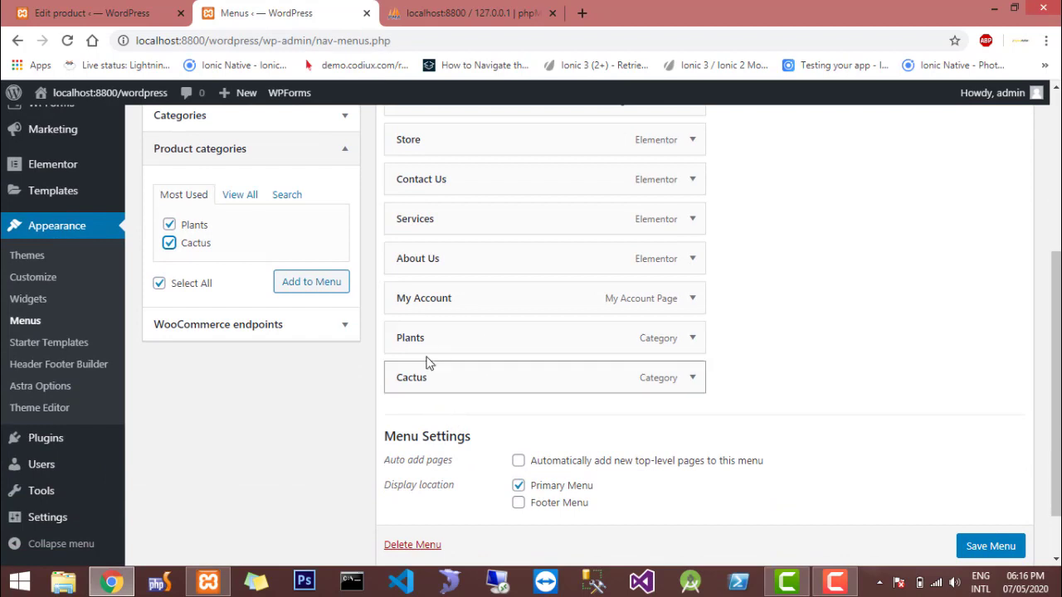
click(996, 551)
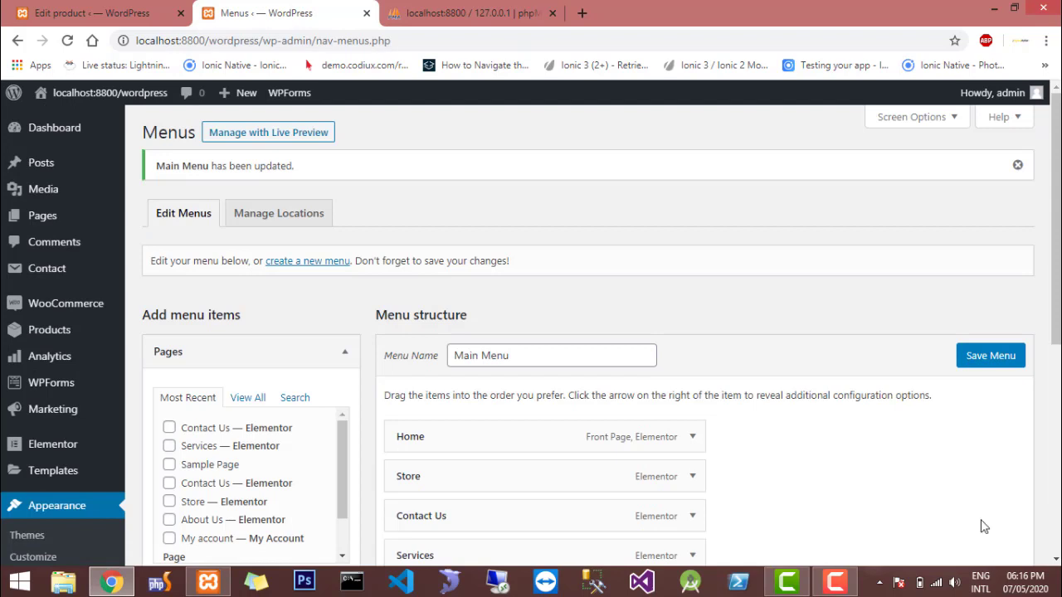
click(149, 9)
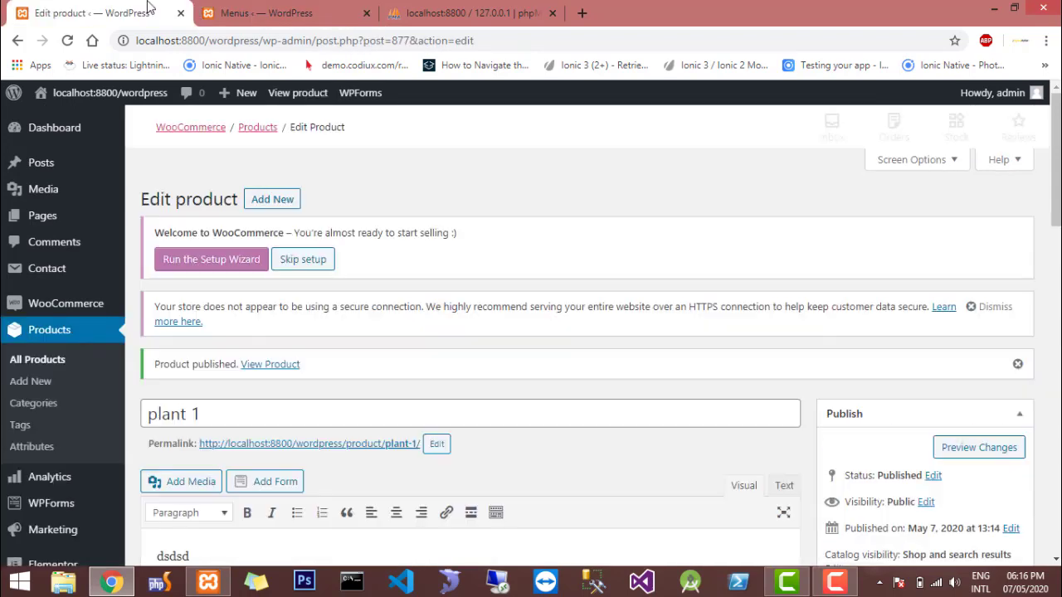
mouse_move(131, 106)
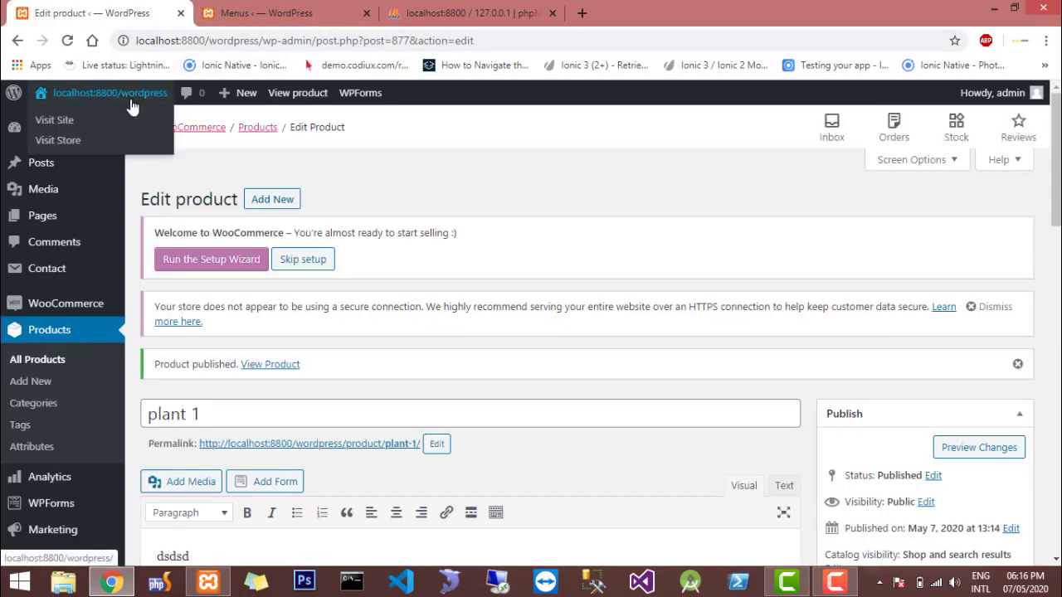
scroll(260, 23, down, 3)
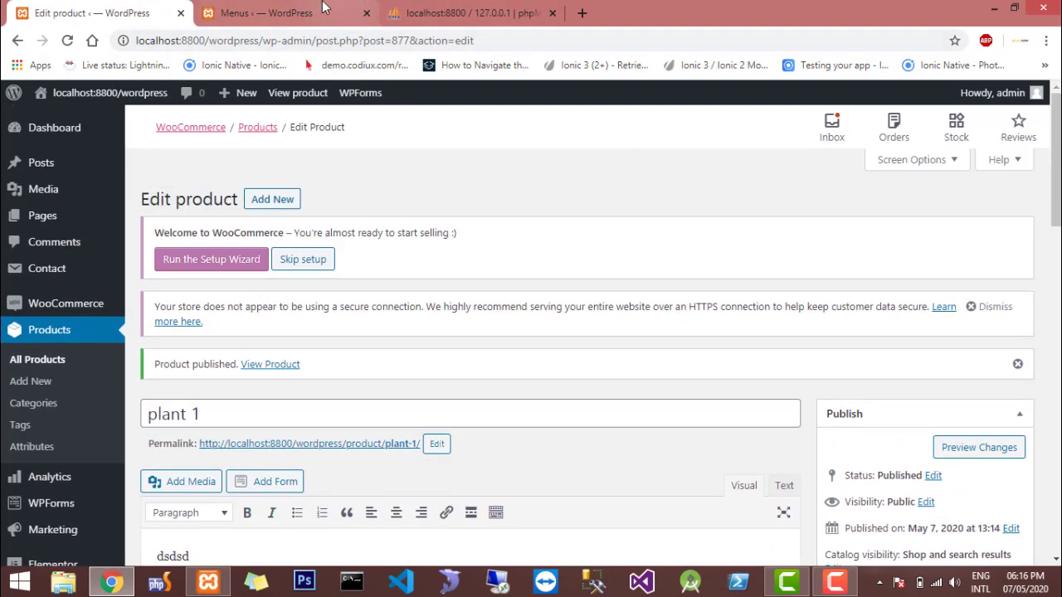
click(324, 8)
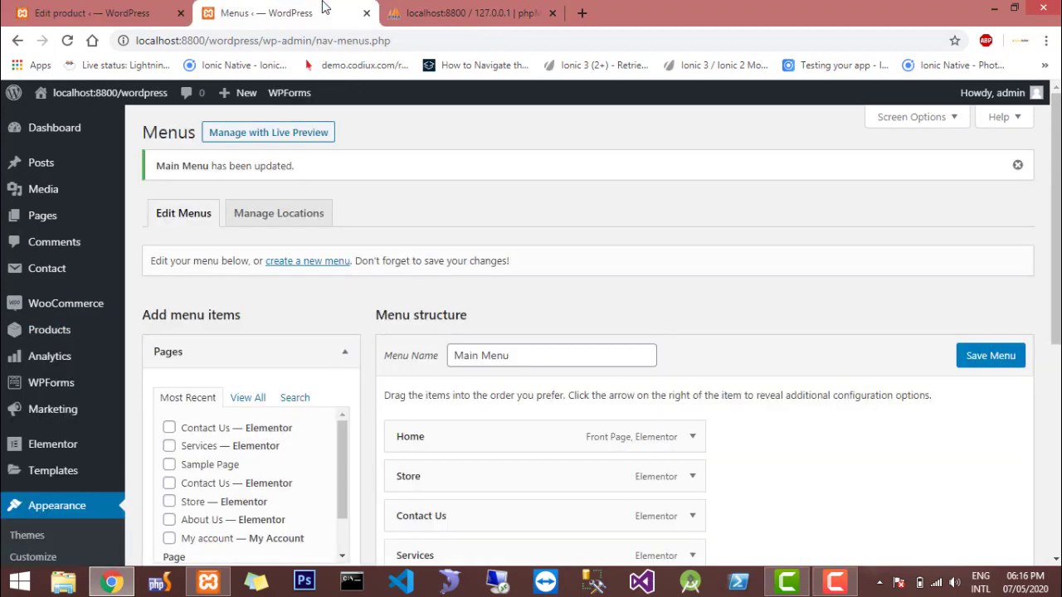
click(133, 10)
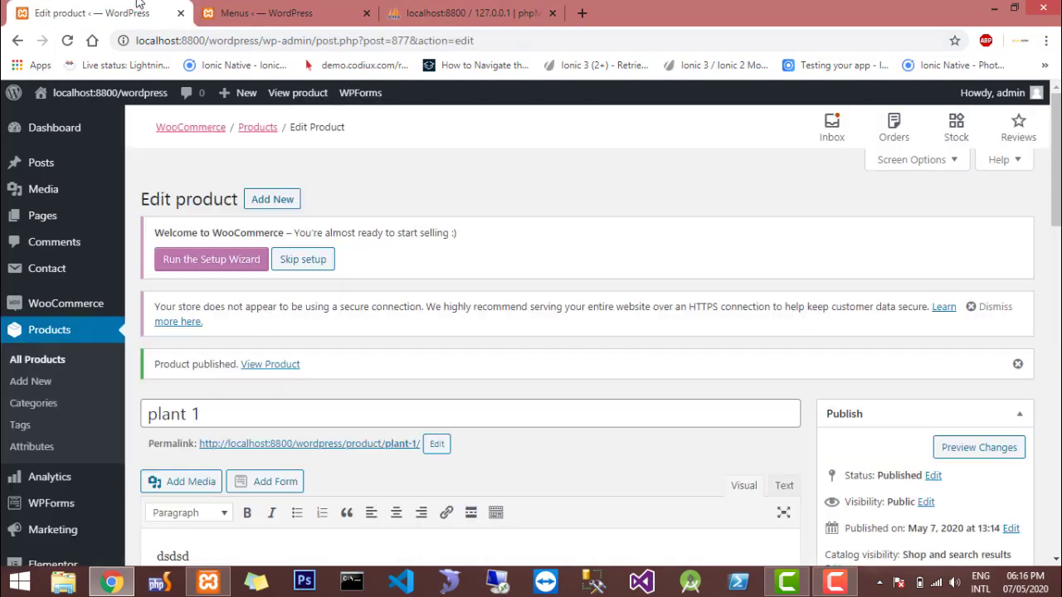
click(249, 15)
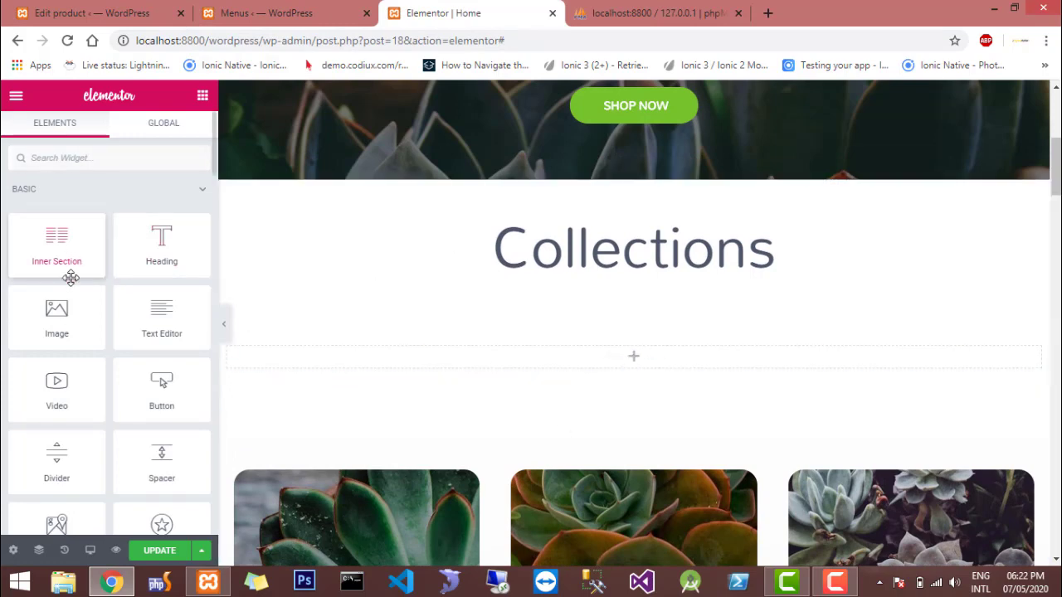
Add a Text Editor widget below the Collections heading with the shortcode [products limit="8" columns="4" visibility="featured" ] and update the page
drag(159, 328, 430, 360)
key(ctrl+a)
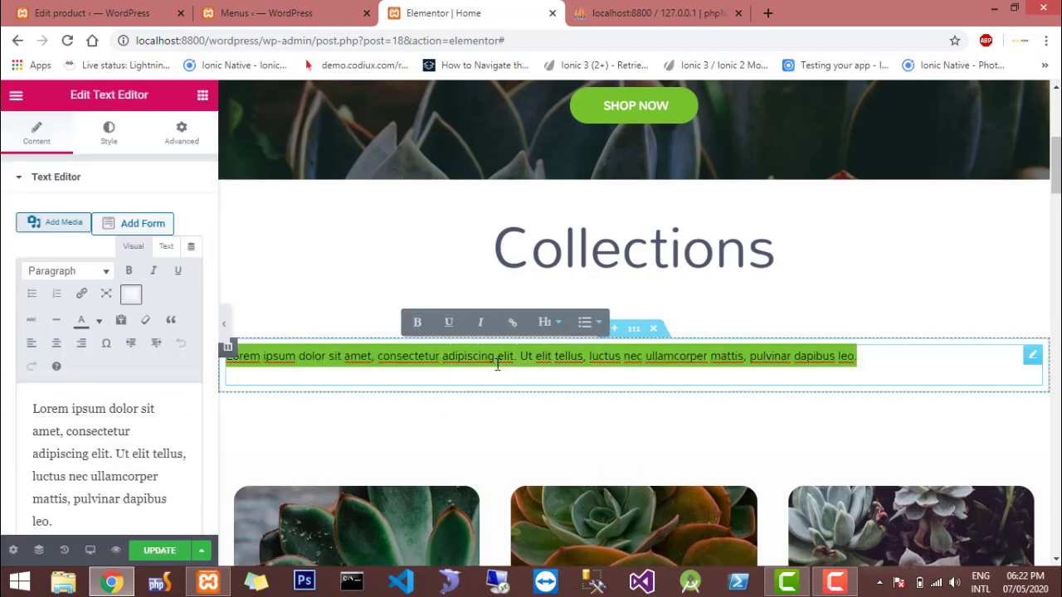
text([products limit="8" columns="4" visibility="featured" ])
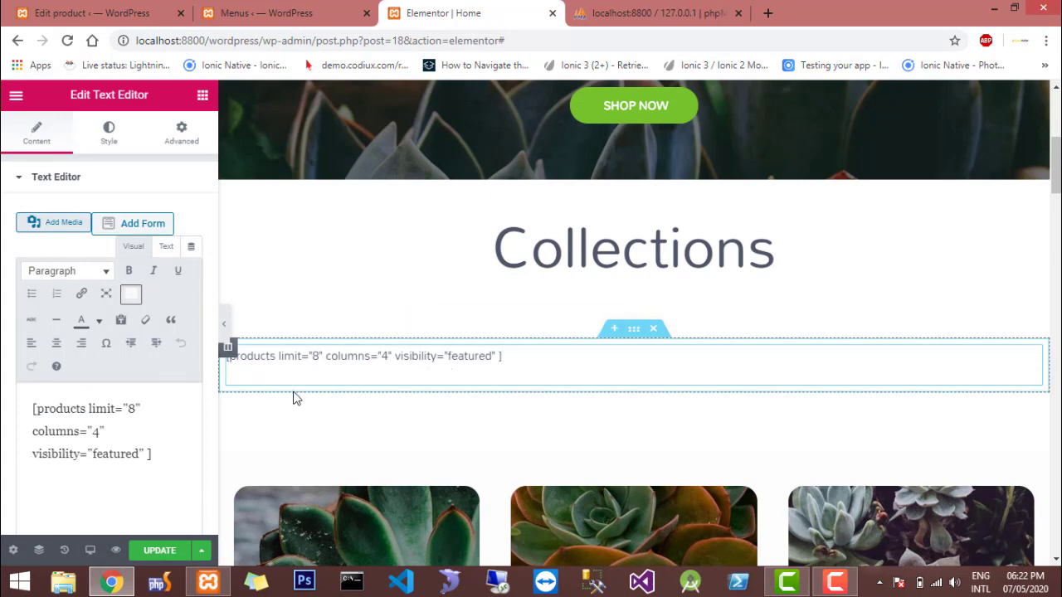
click(347, 357)
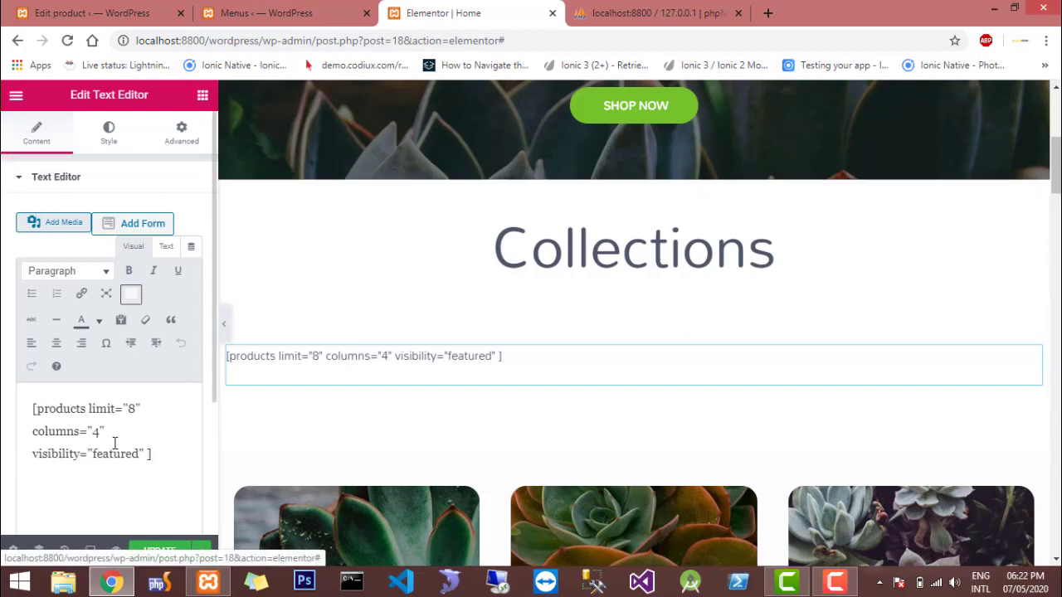
click(139, 553)
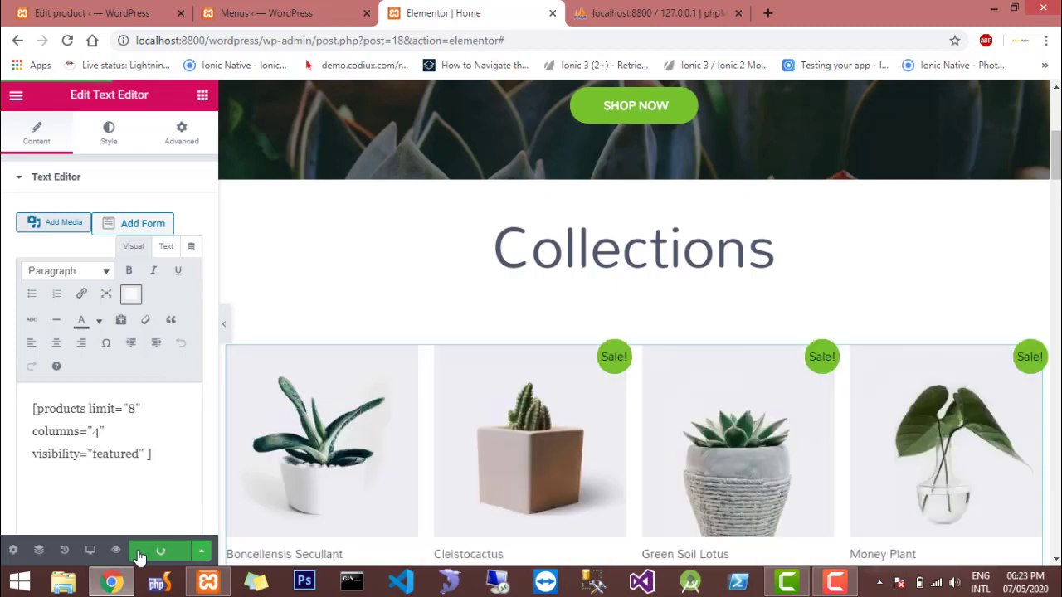
Examine the featured products grid below the Collections heading, checking its columns, rows, prices and sale badges
scroll(650, 496, down, 1)
scroll(650, 497, down, 3)
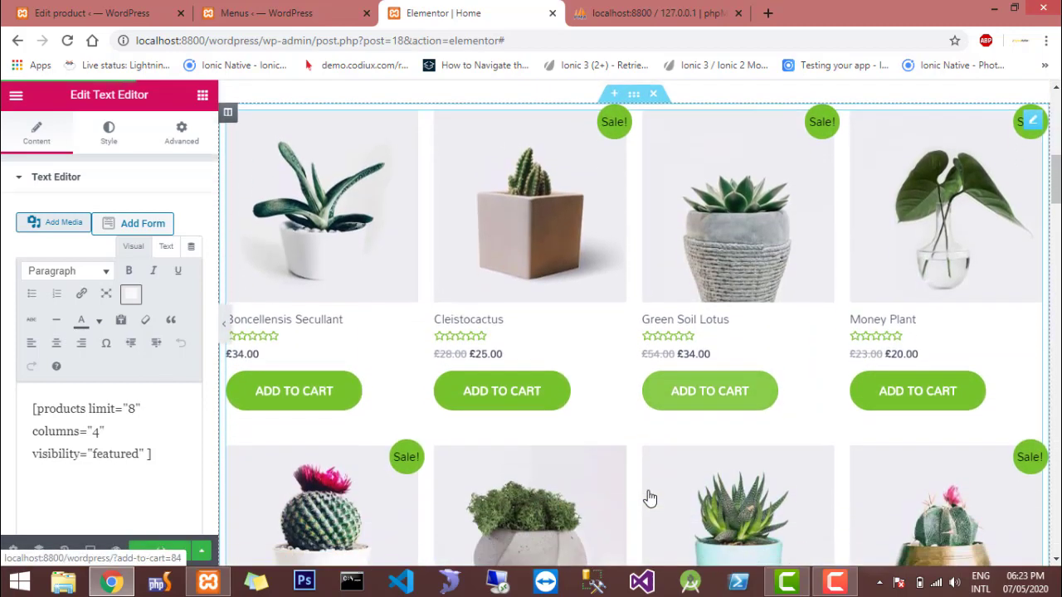
scroll(650, 496, down, 3)
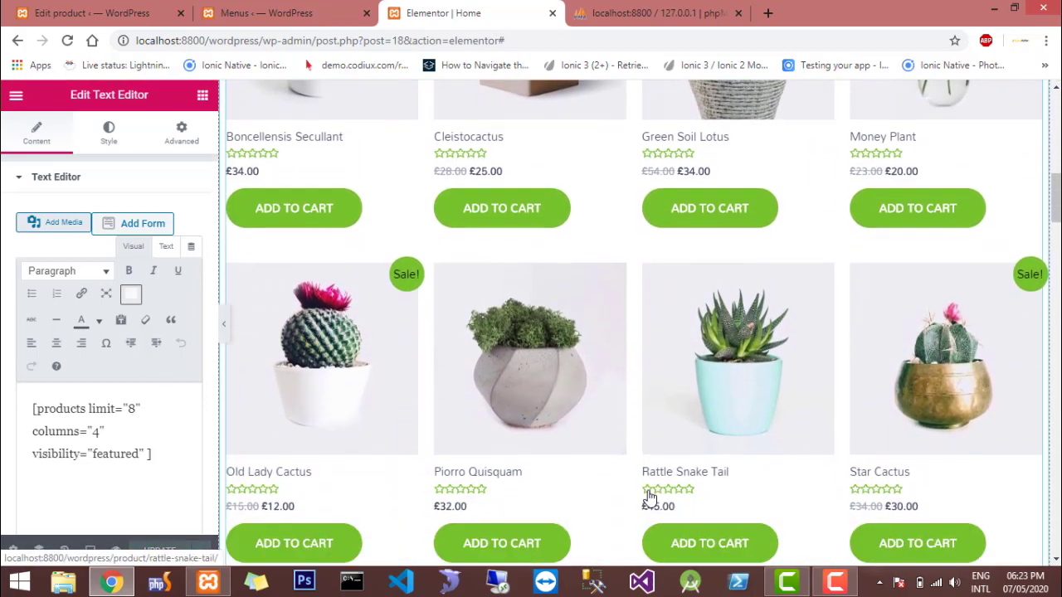
scroll(649, 496, up, 2)
scroll(650, 496, up, 4)
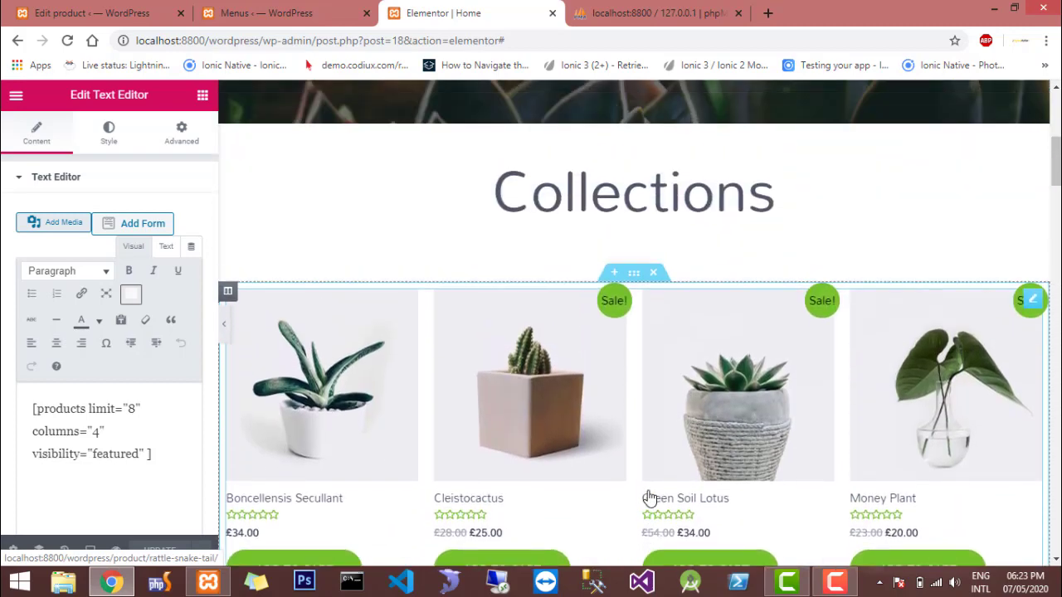
scroll(649, 496, down, 4)
scroll(650, 498, down, 2)
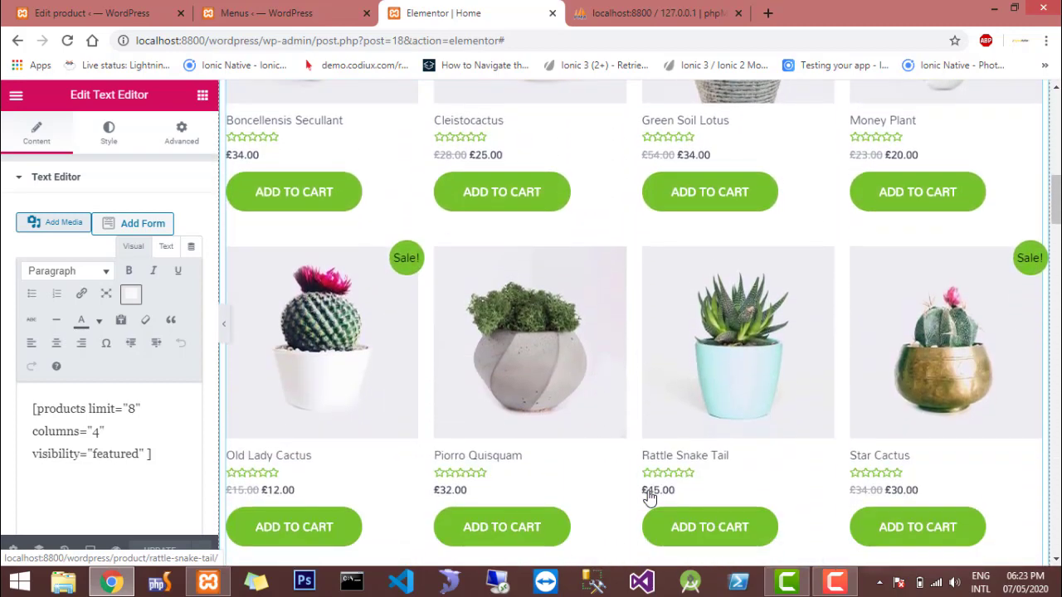
scroll(650, 498, up, 3)
scroll(650, 496, down, 2)
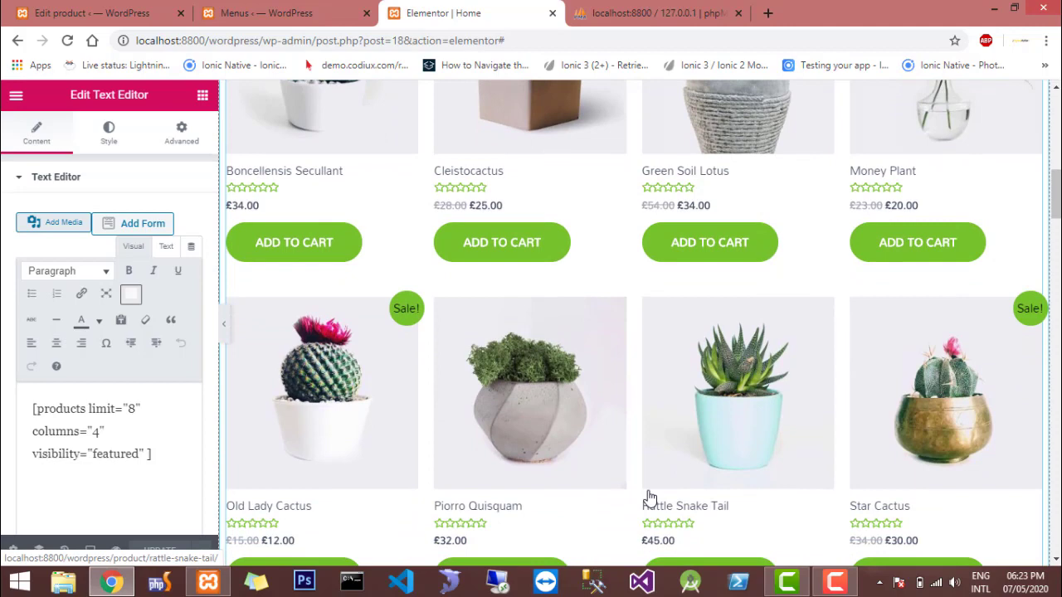
scroll(650, 496, up, 10)
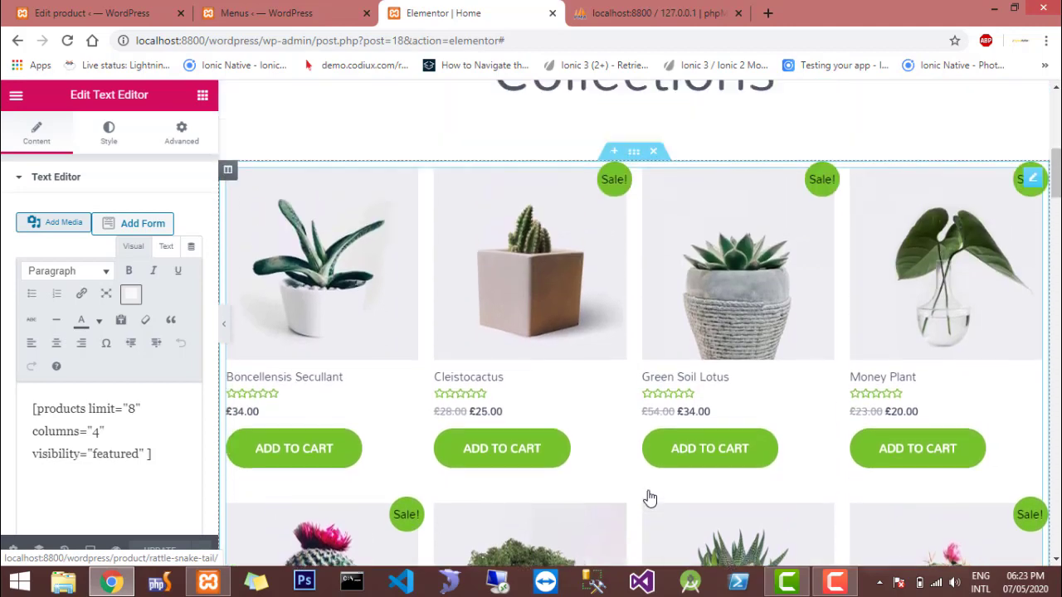